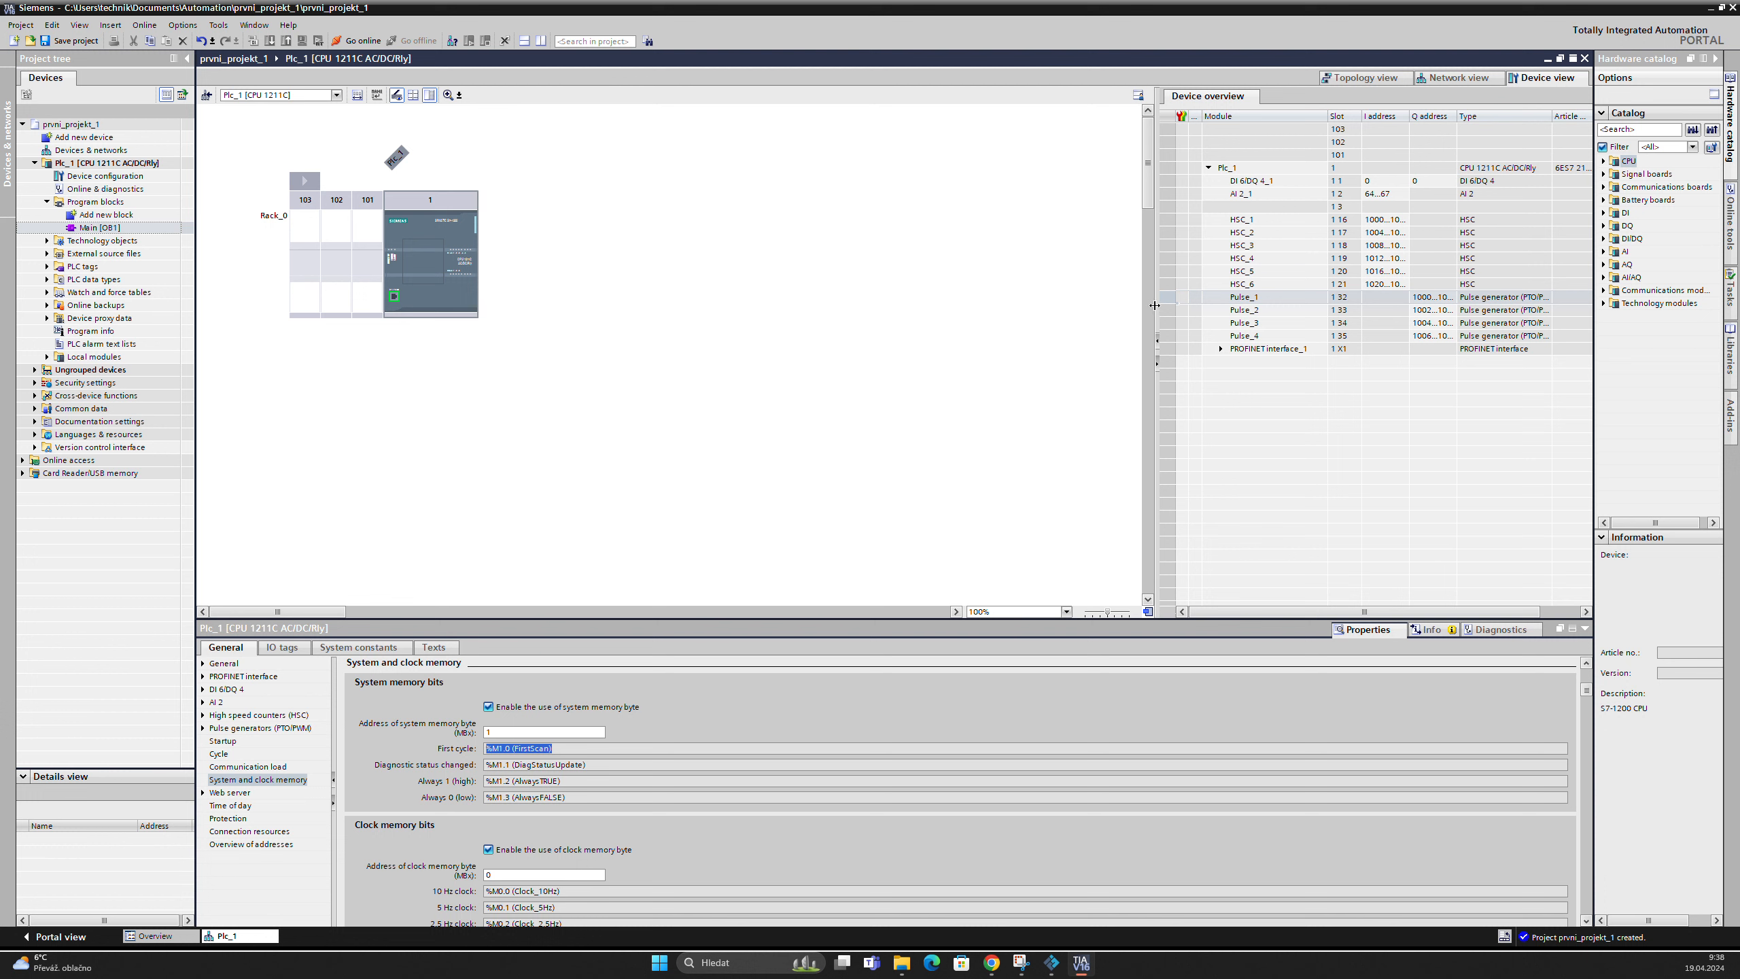
# Widen the device overview and examine the input and output start addresses of the DI 6/DQ 4_1 module
pyautogui.moveTo(961, 332); pyautogui.dragTo(953, 350)
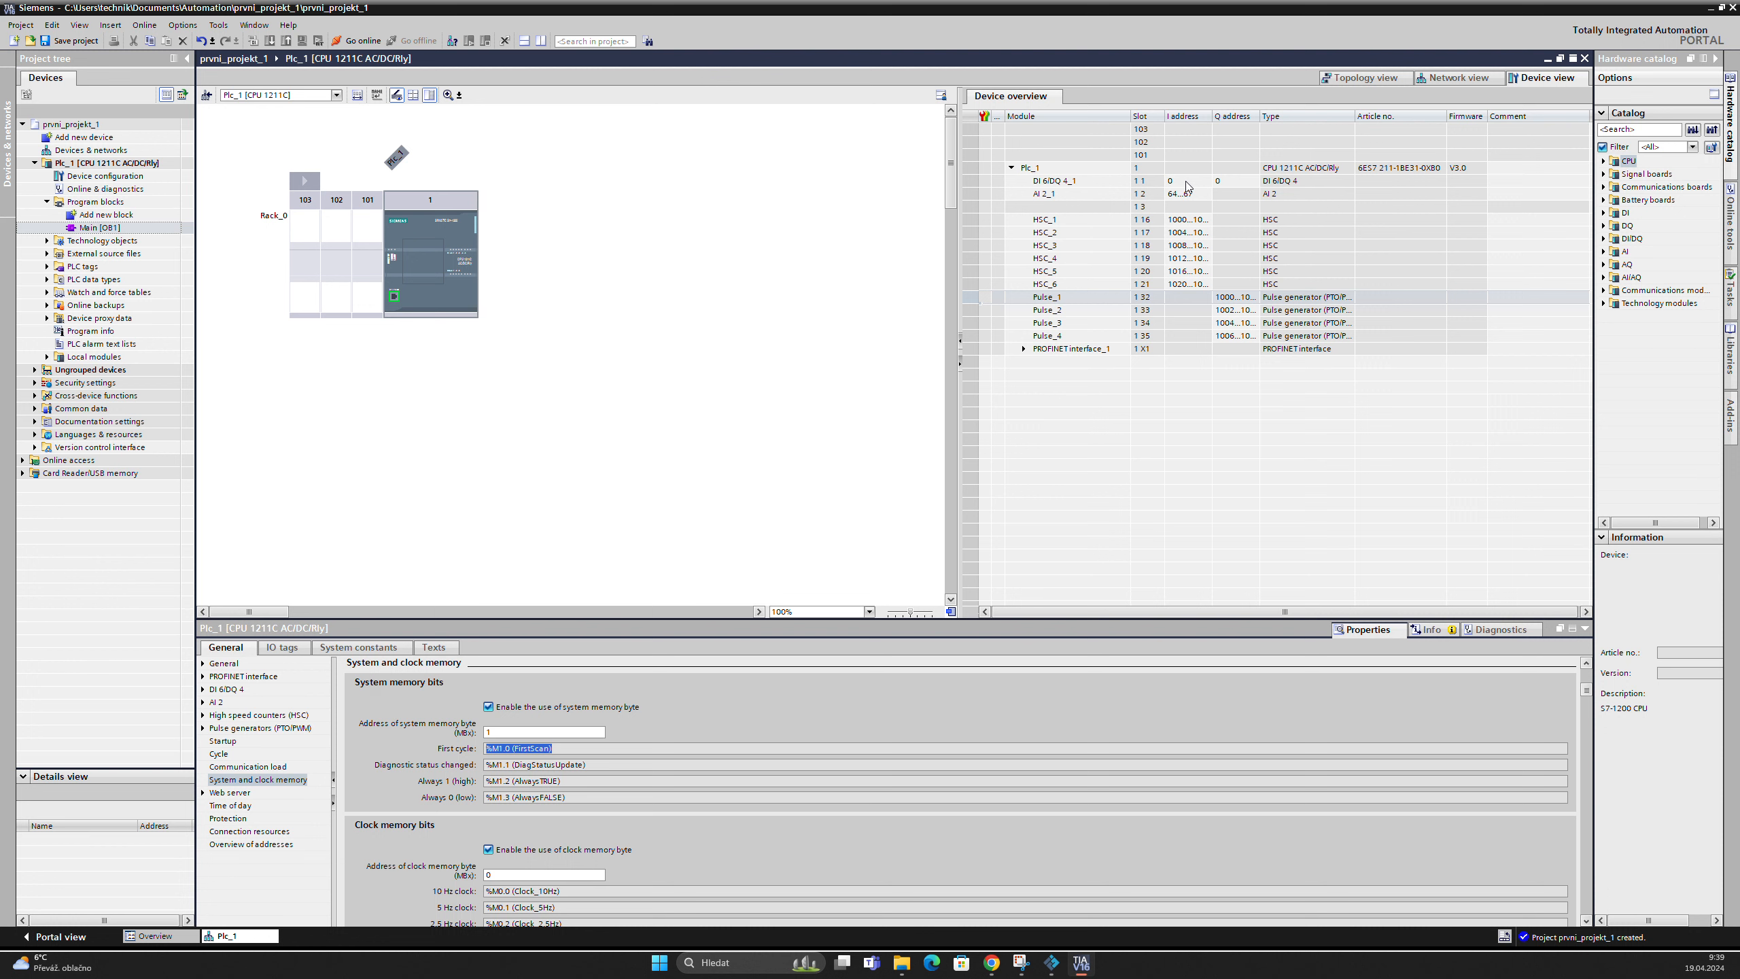
pyautogui.click(1237, 181)
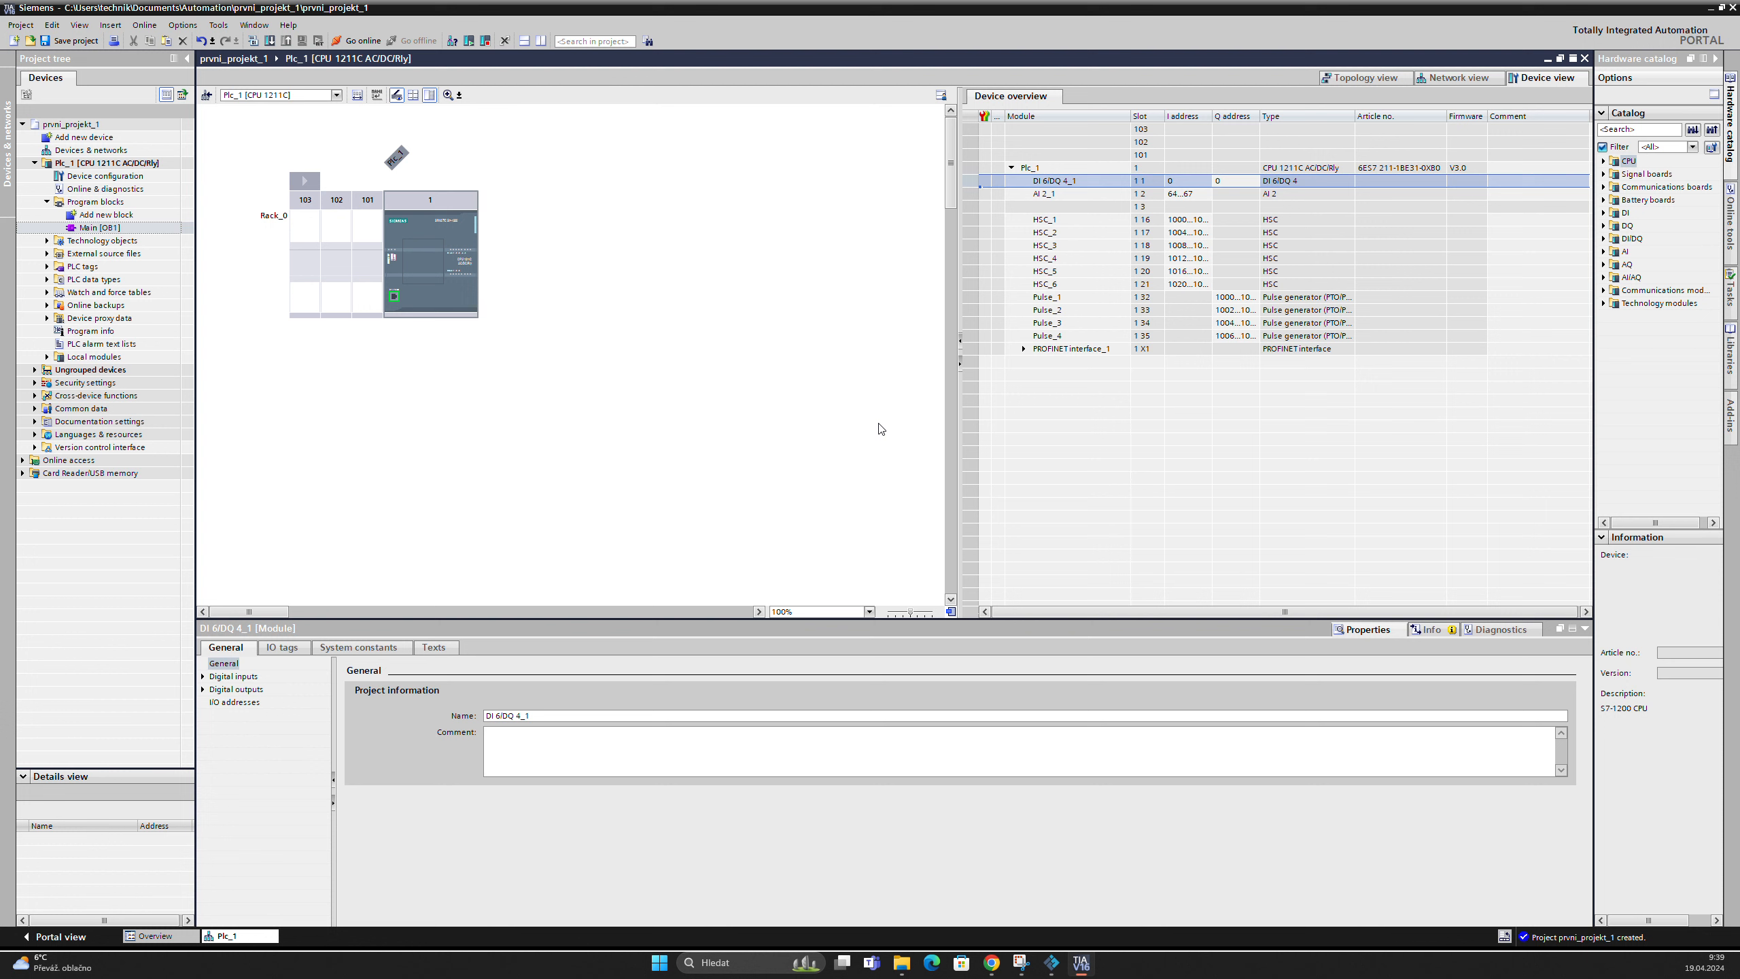
pyautogui.click(1232, 181)
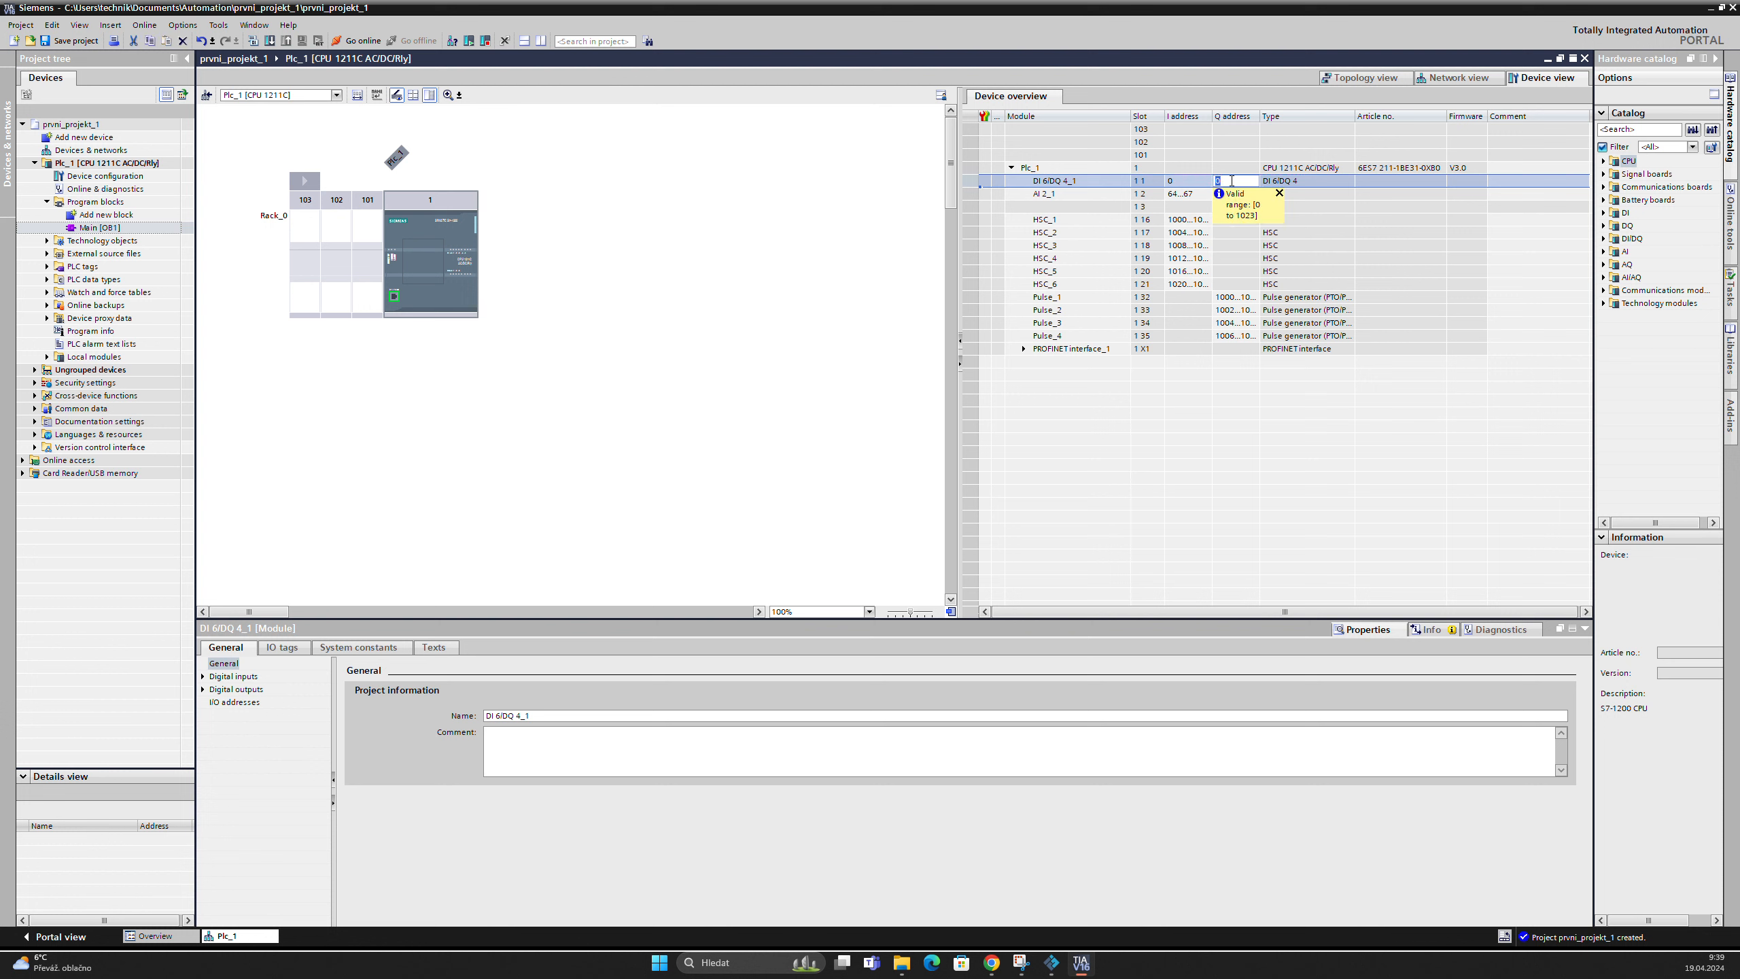
pyautogui.click(1184, 181)
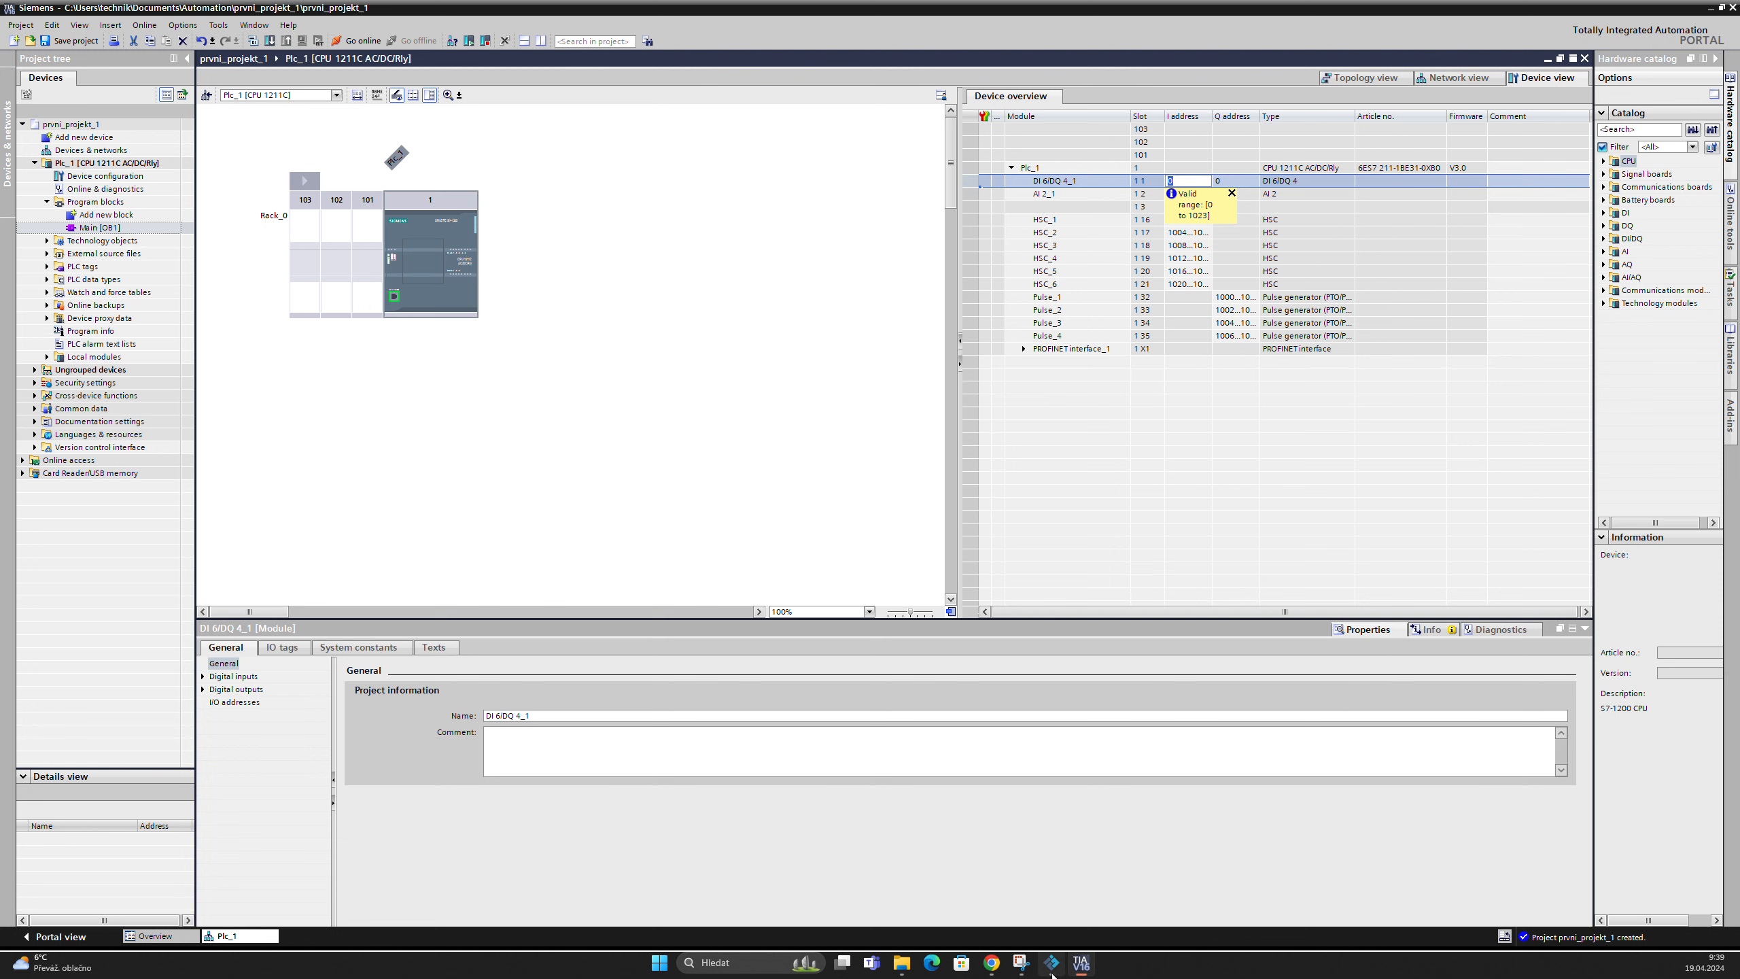
# Switch to Factory I/O and set the scene's driver to Siemens S7-1200/1500
pyautogui.moveTo(1054, 965)
pyautogui.click(1051, 894)
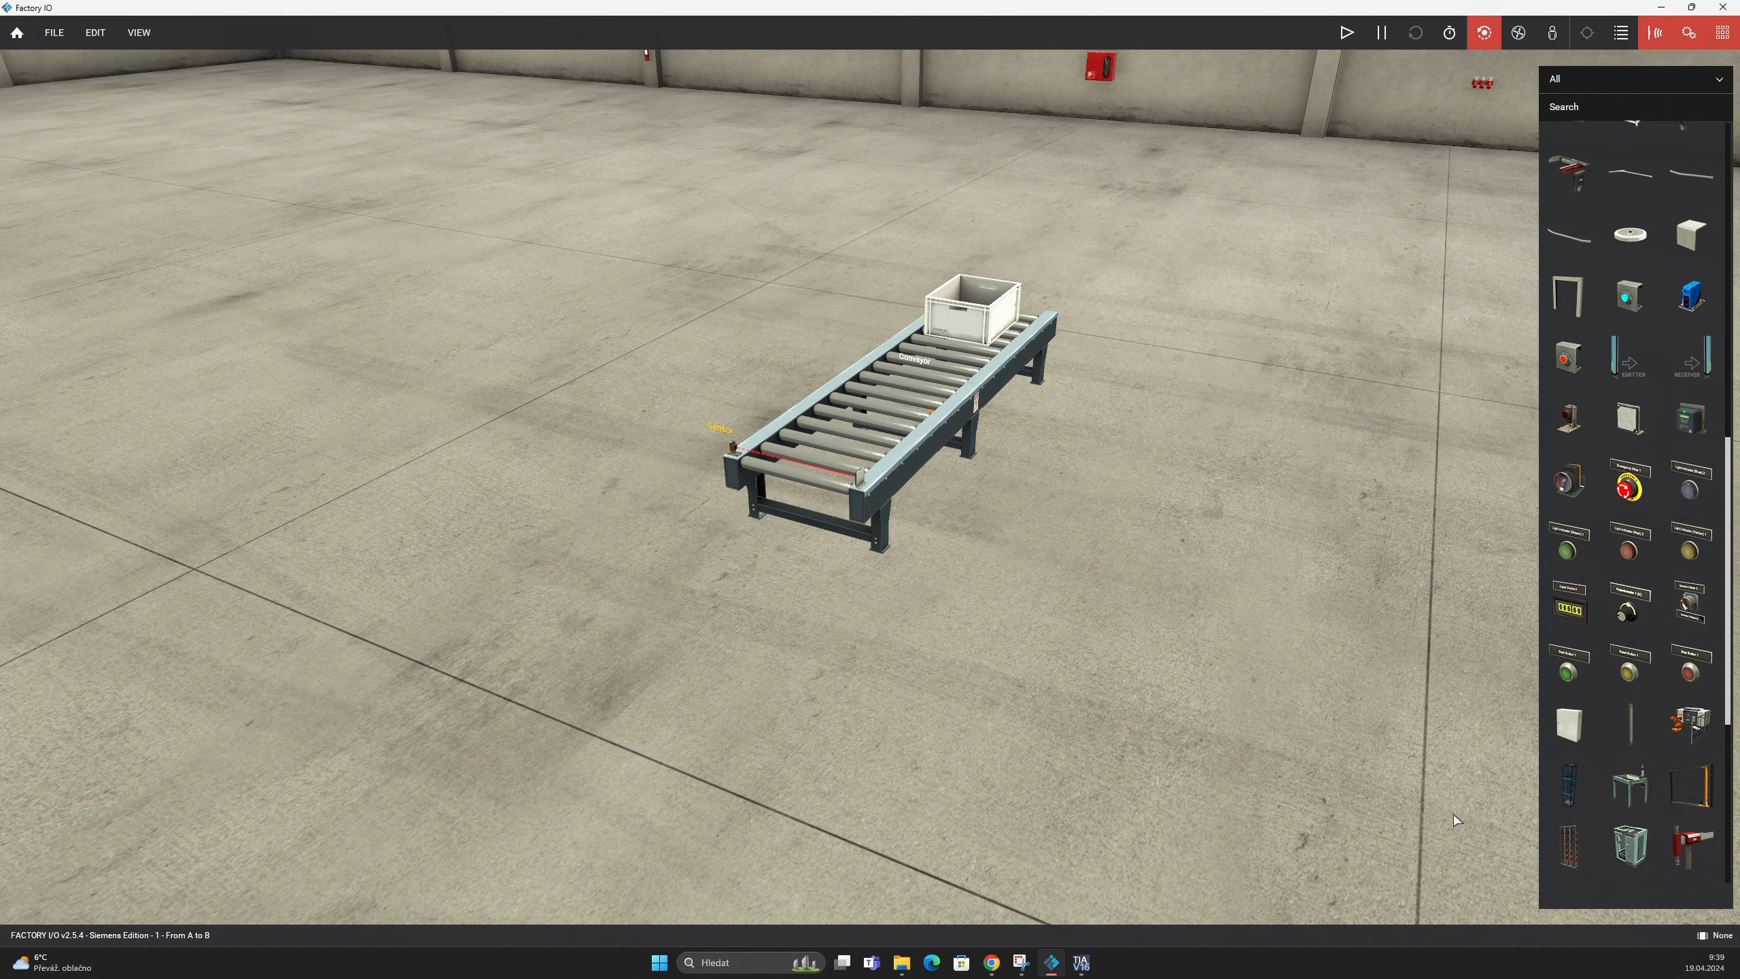
pyautogui.click(1706, 934)
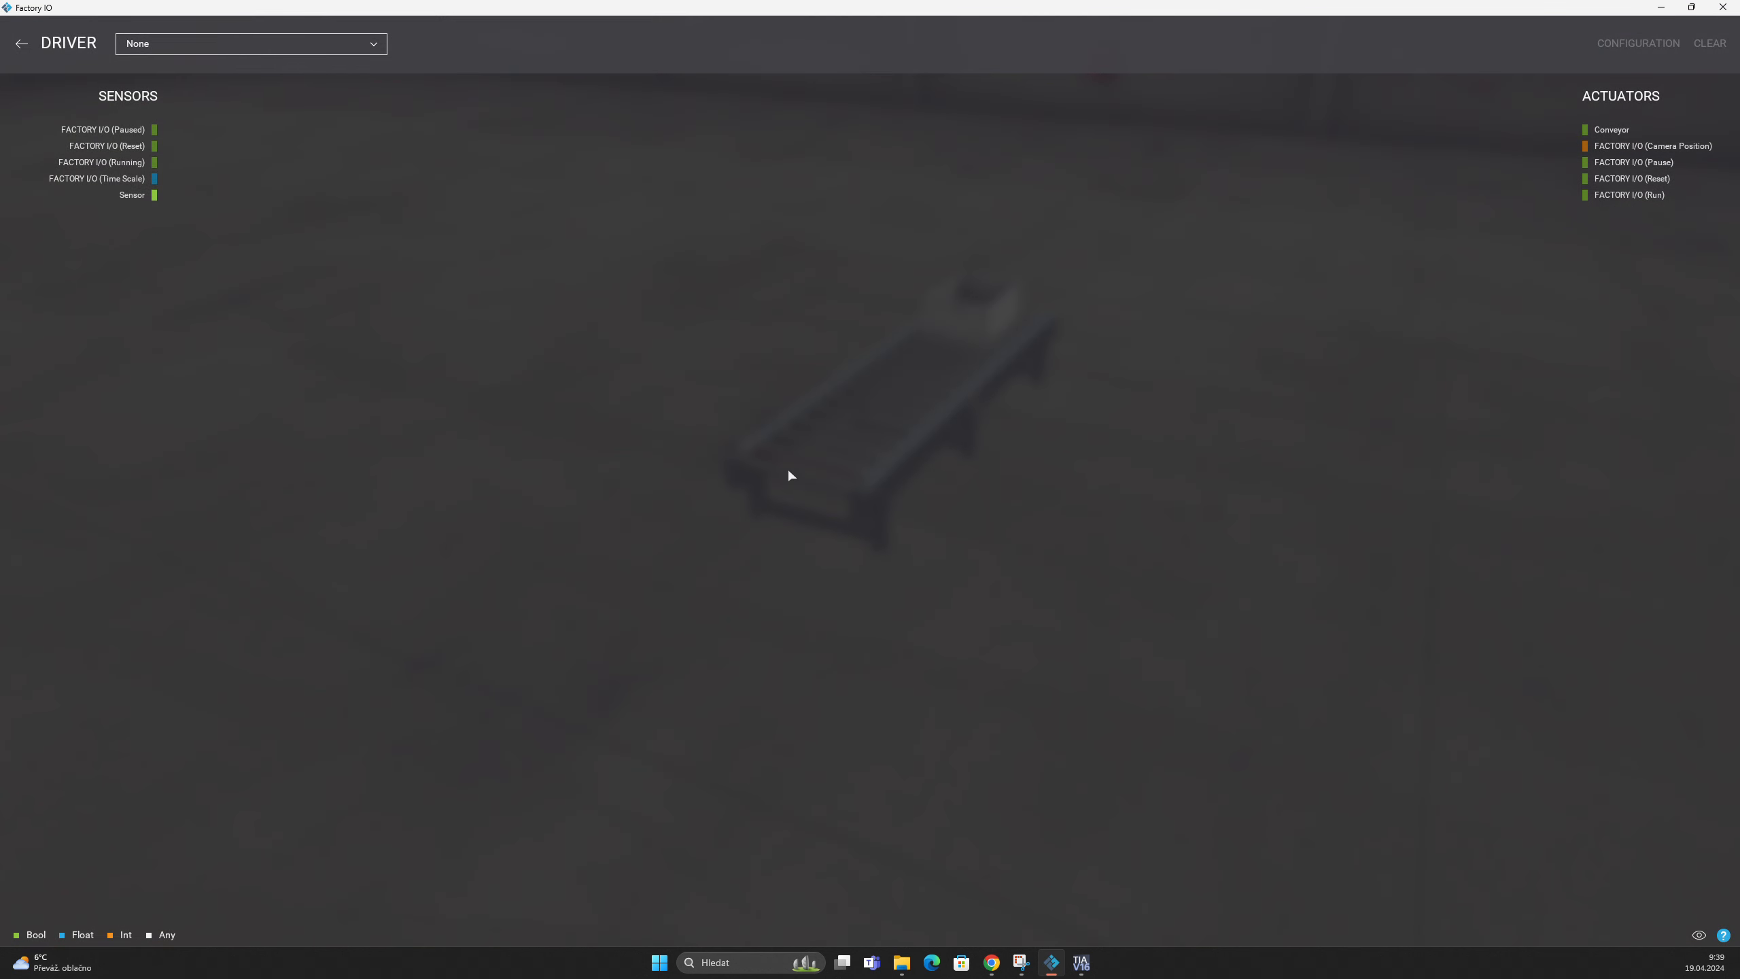
pyautogui.click(370, 44)
pyautogui.click(206, 350)
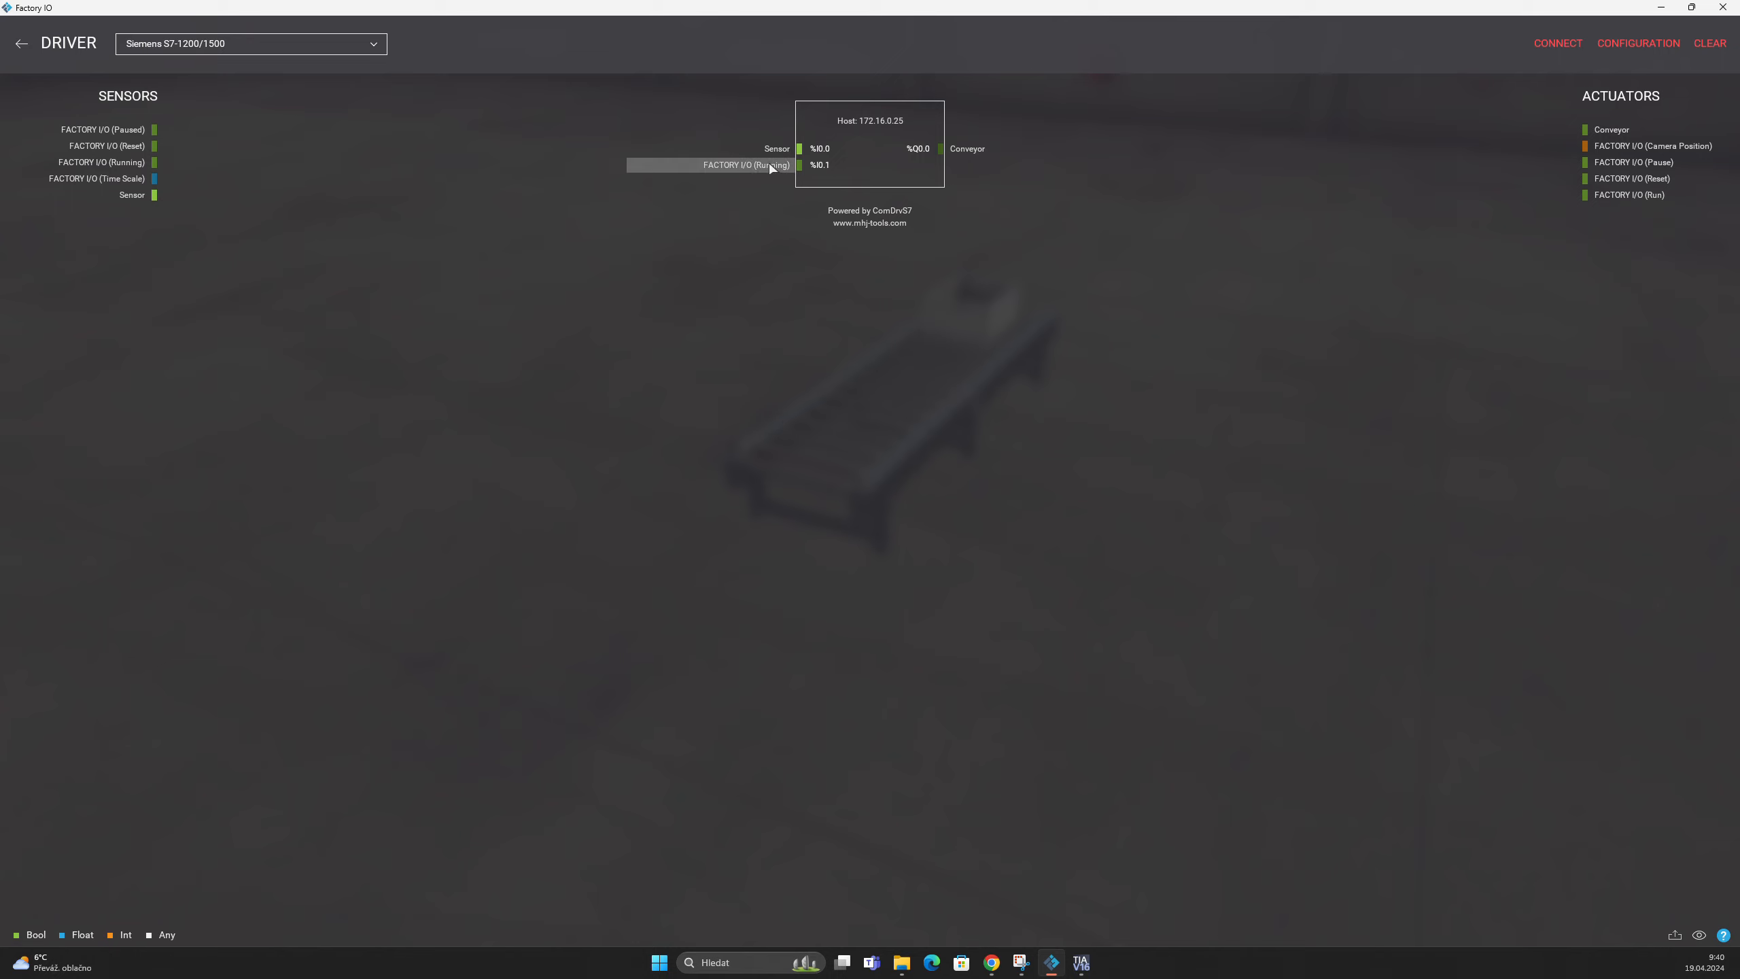
# Compare the sensor and conveyor addresses in the Factory I/O driver with the DI 6/DQ 4_1 module's addresses in TIA Portal
pyautogui.moveTo(818, 149); pyautogui.dragTo(808, 162)
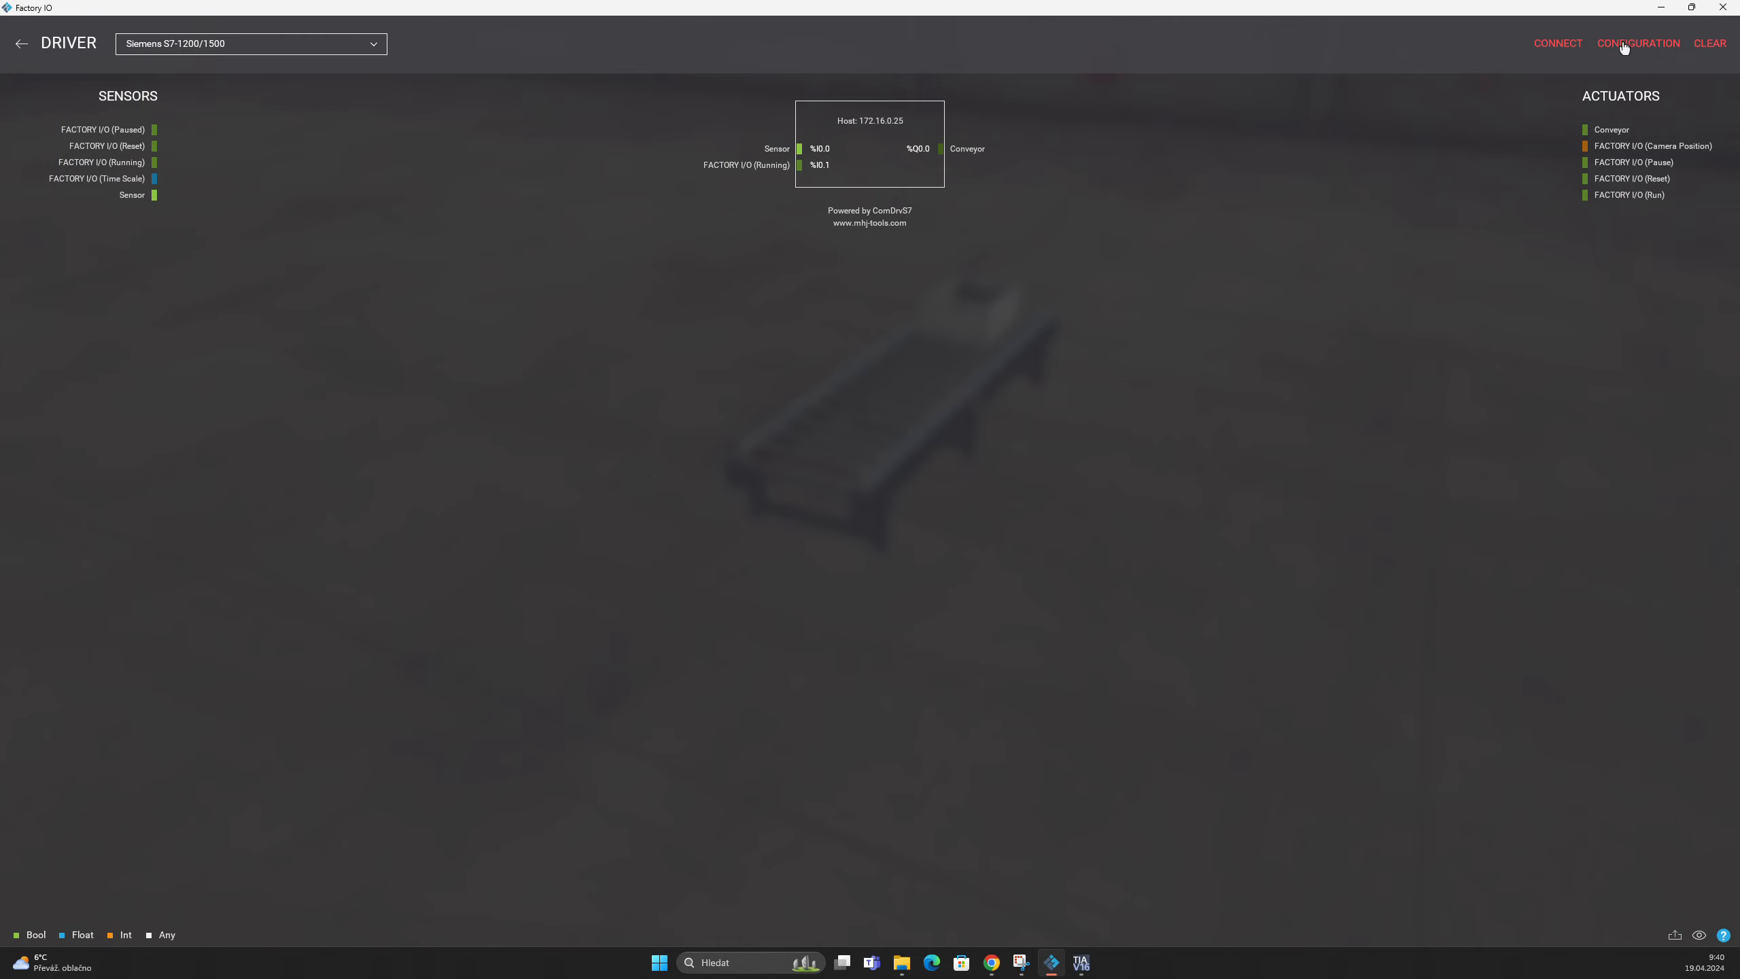
pyautogui.click(1661, 7)
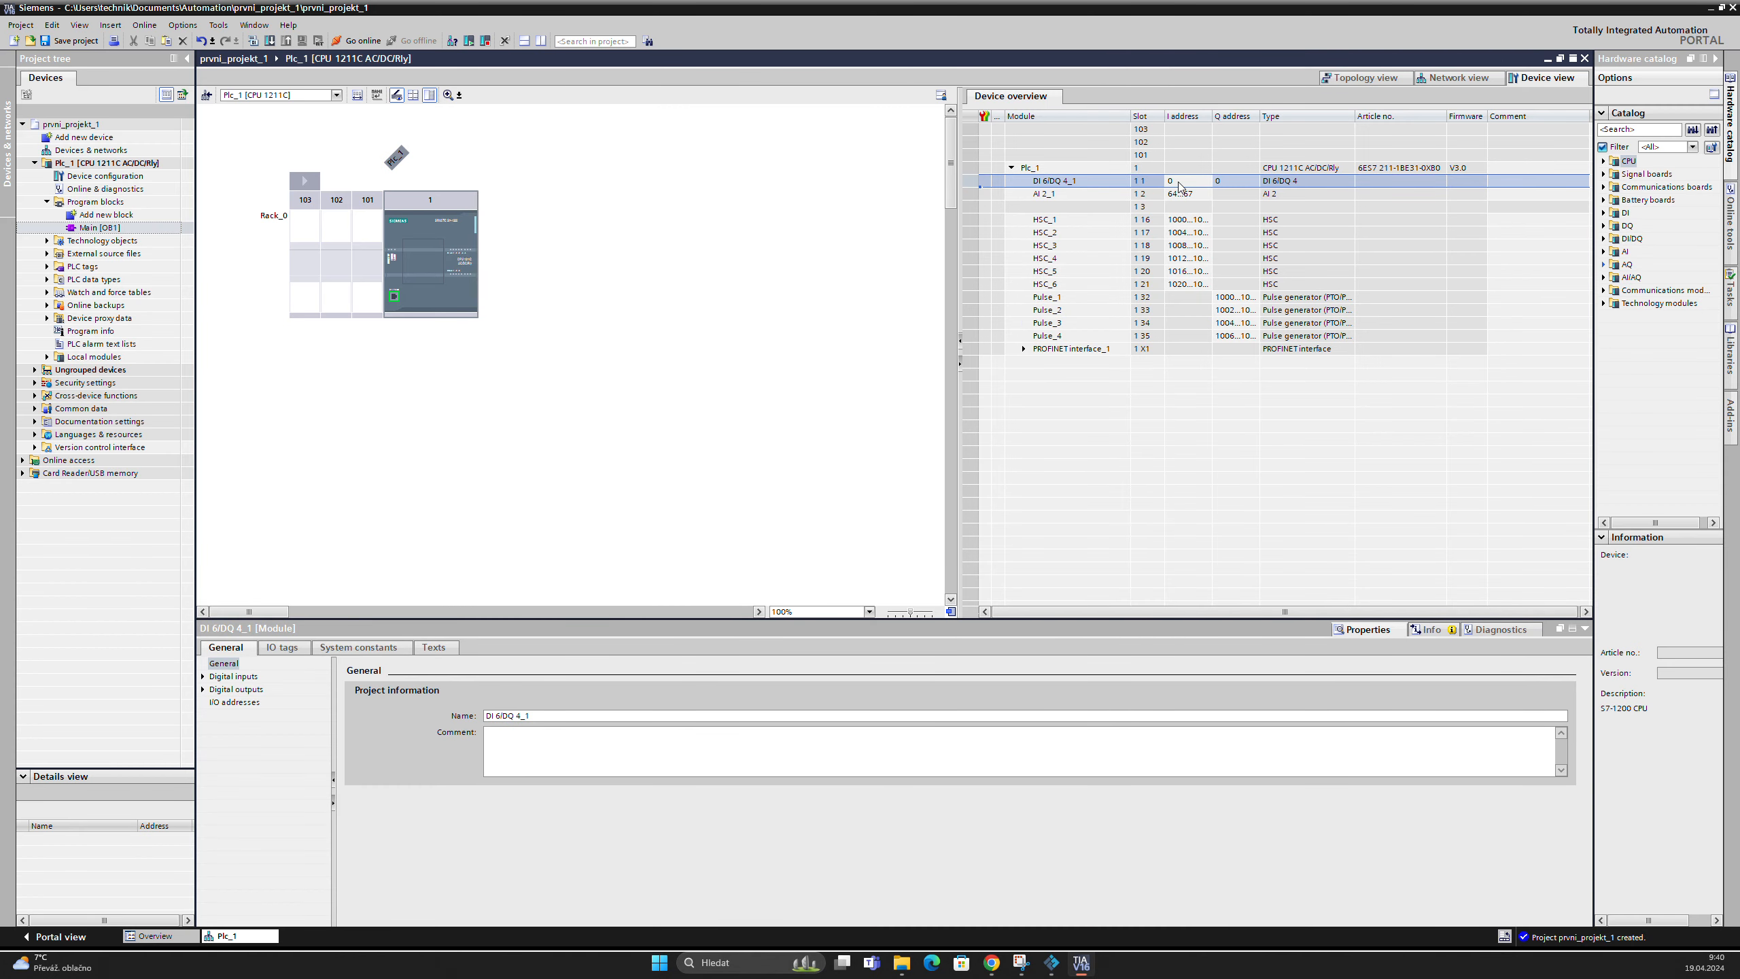
pyautogui.click(1051, 962)
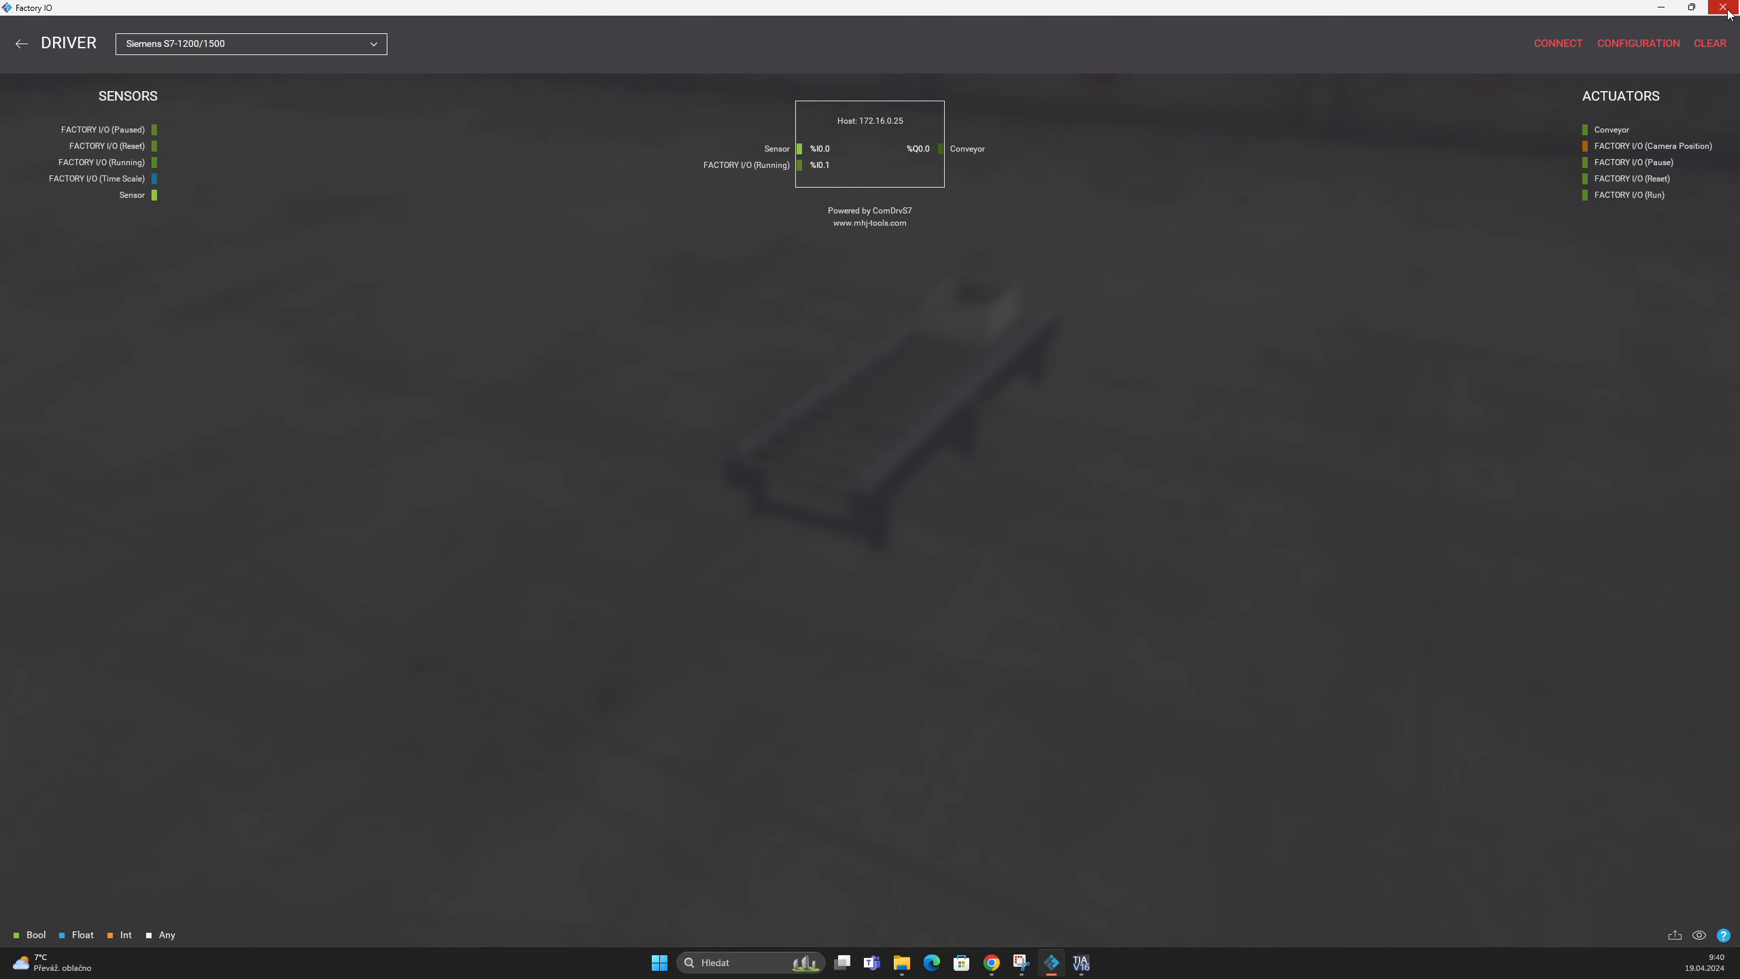
pyautogui.click(1653, 10)
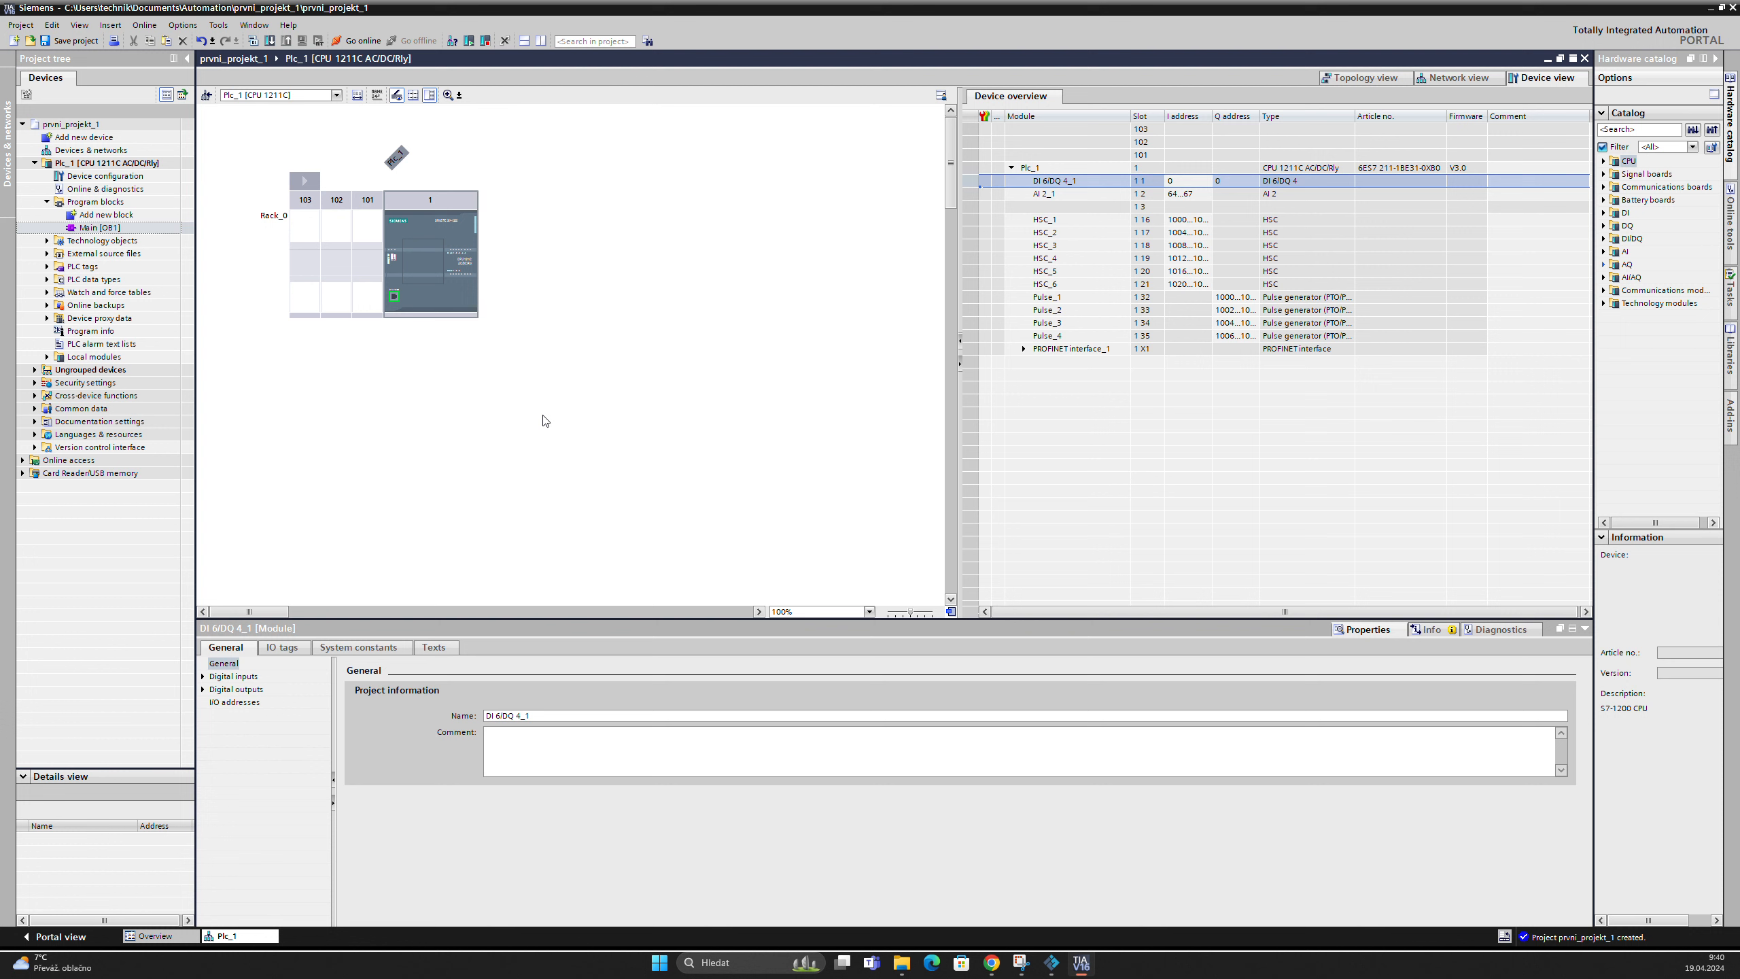
pyautogui.click(1052, 965)
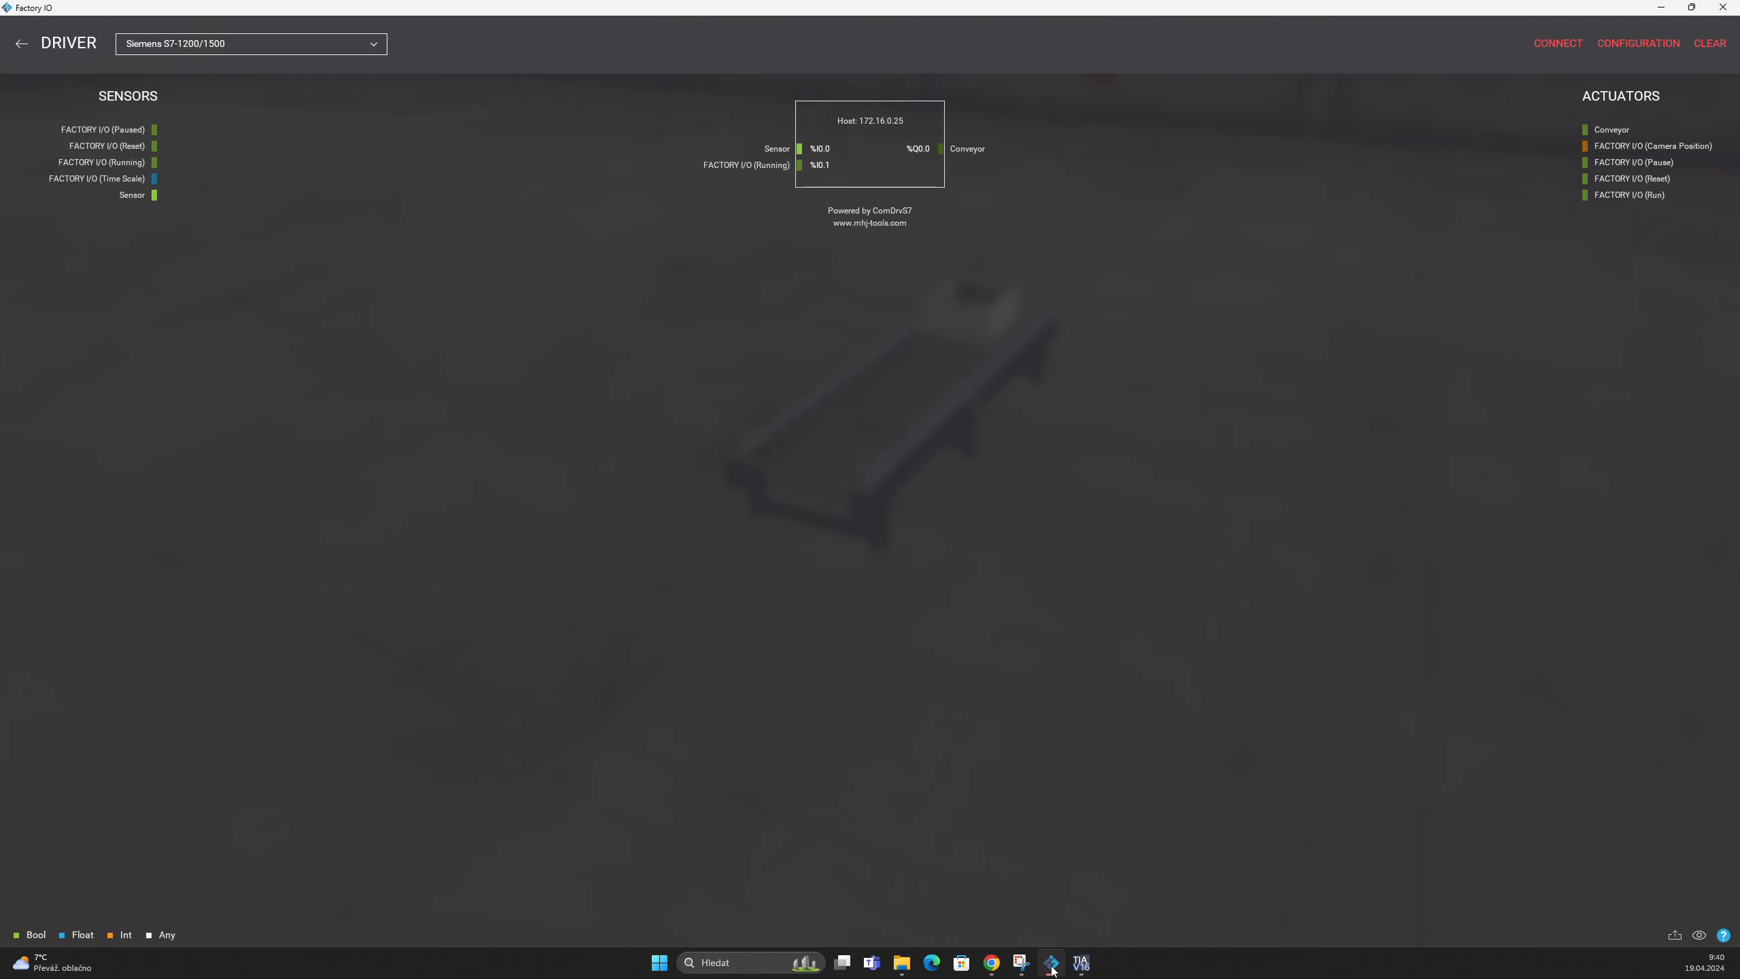
pyautogui.click(1081, 962)
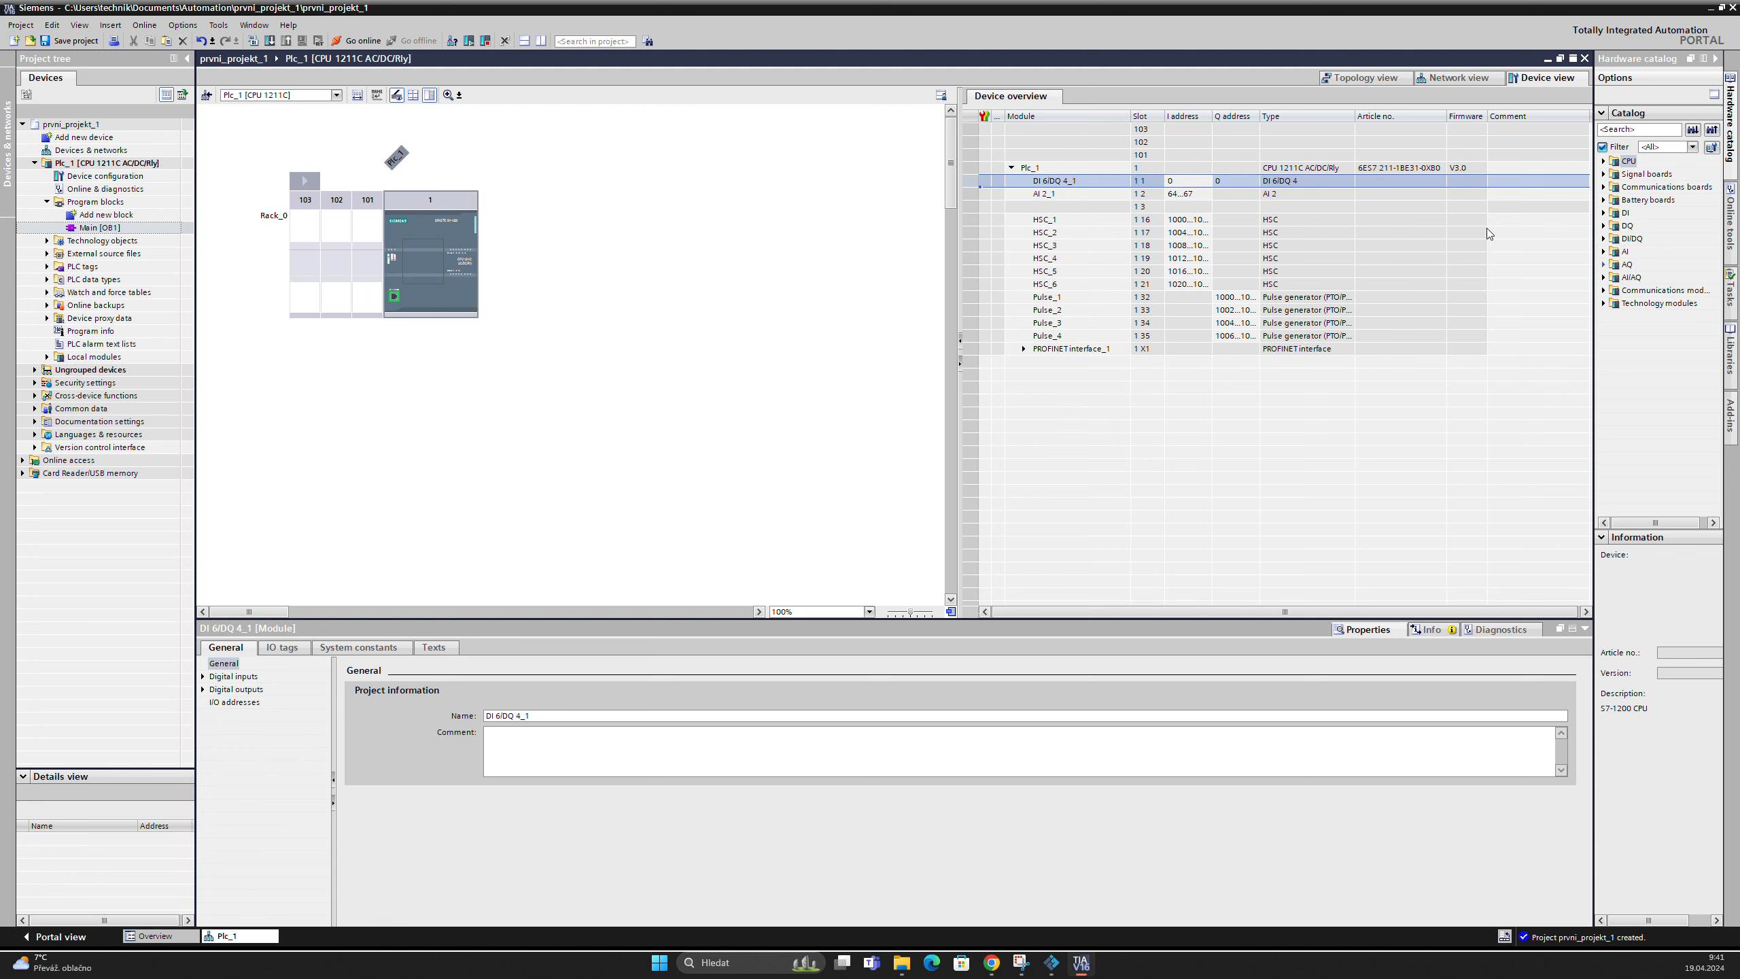
# Browse the DI and DQ modules in the hardware catalog, including DI 8x24VDC, and select DQ 8x24VDC
pyautogui.click(1604, 213)
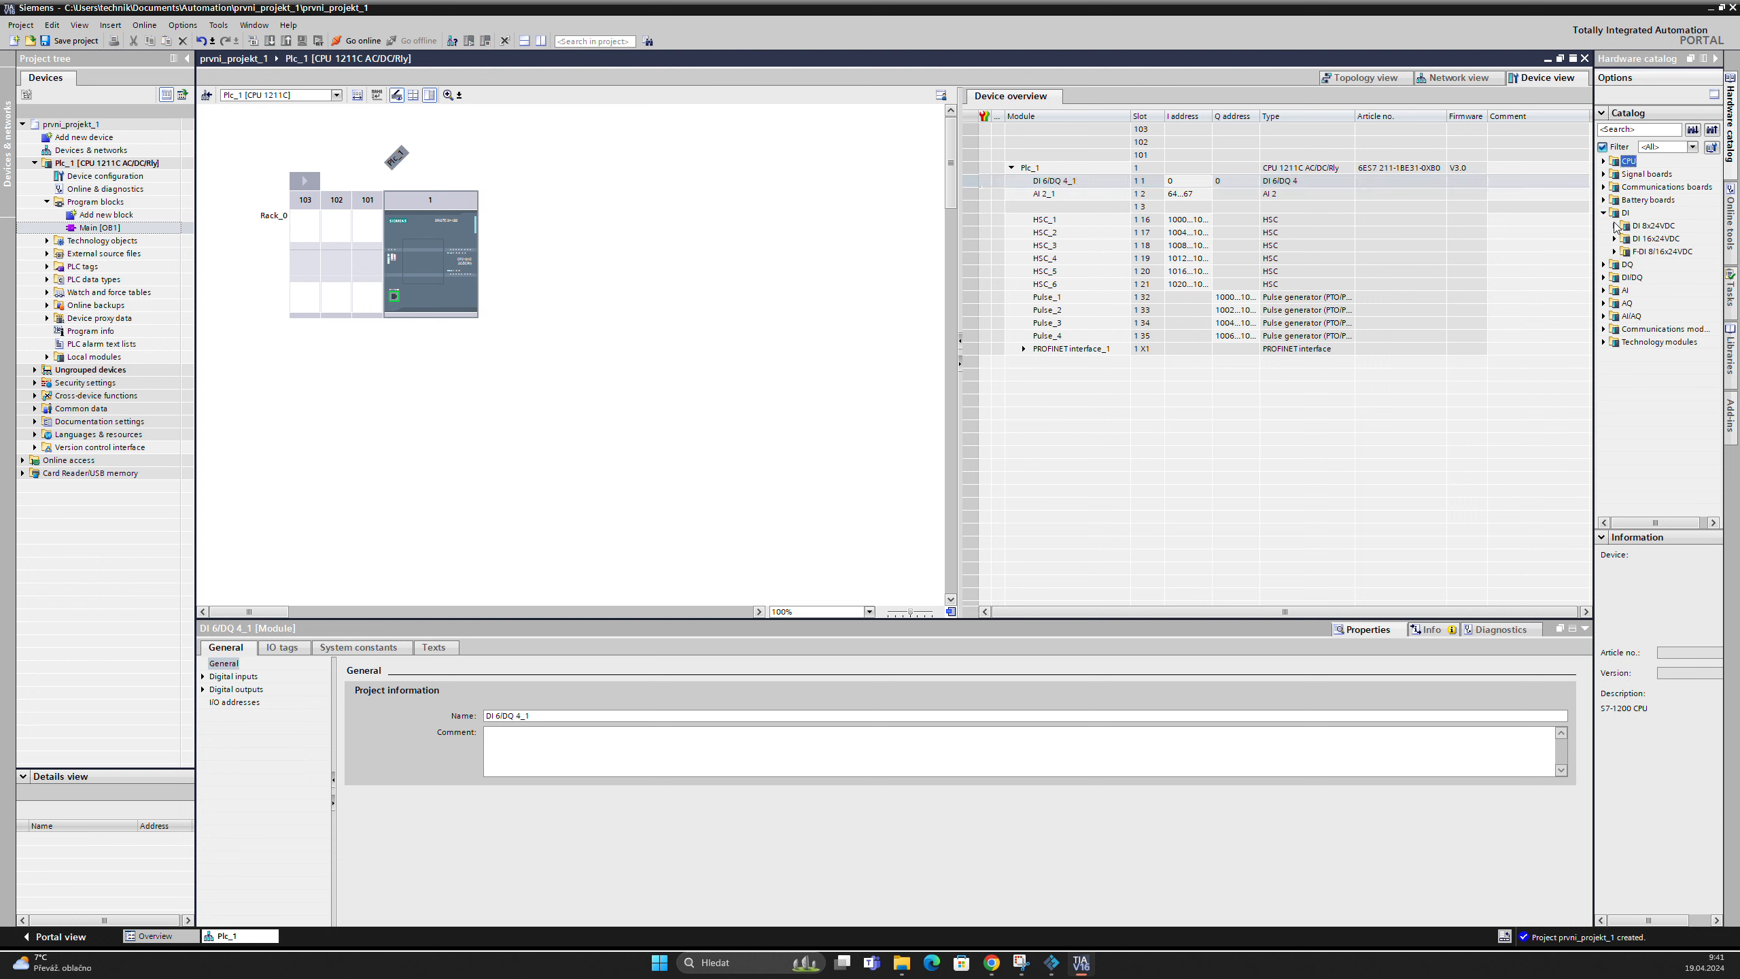
pyautogui.click(1616, 227)
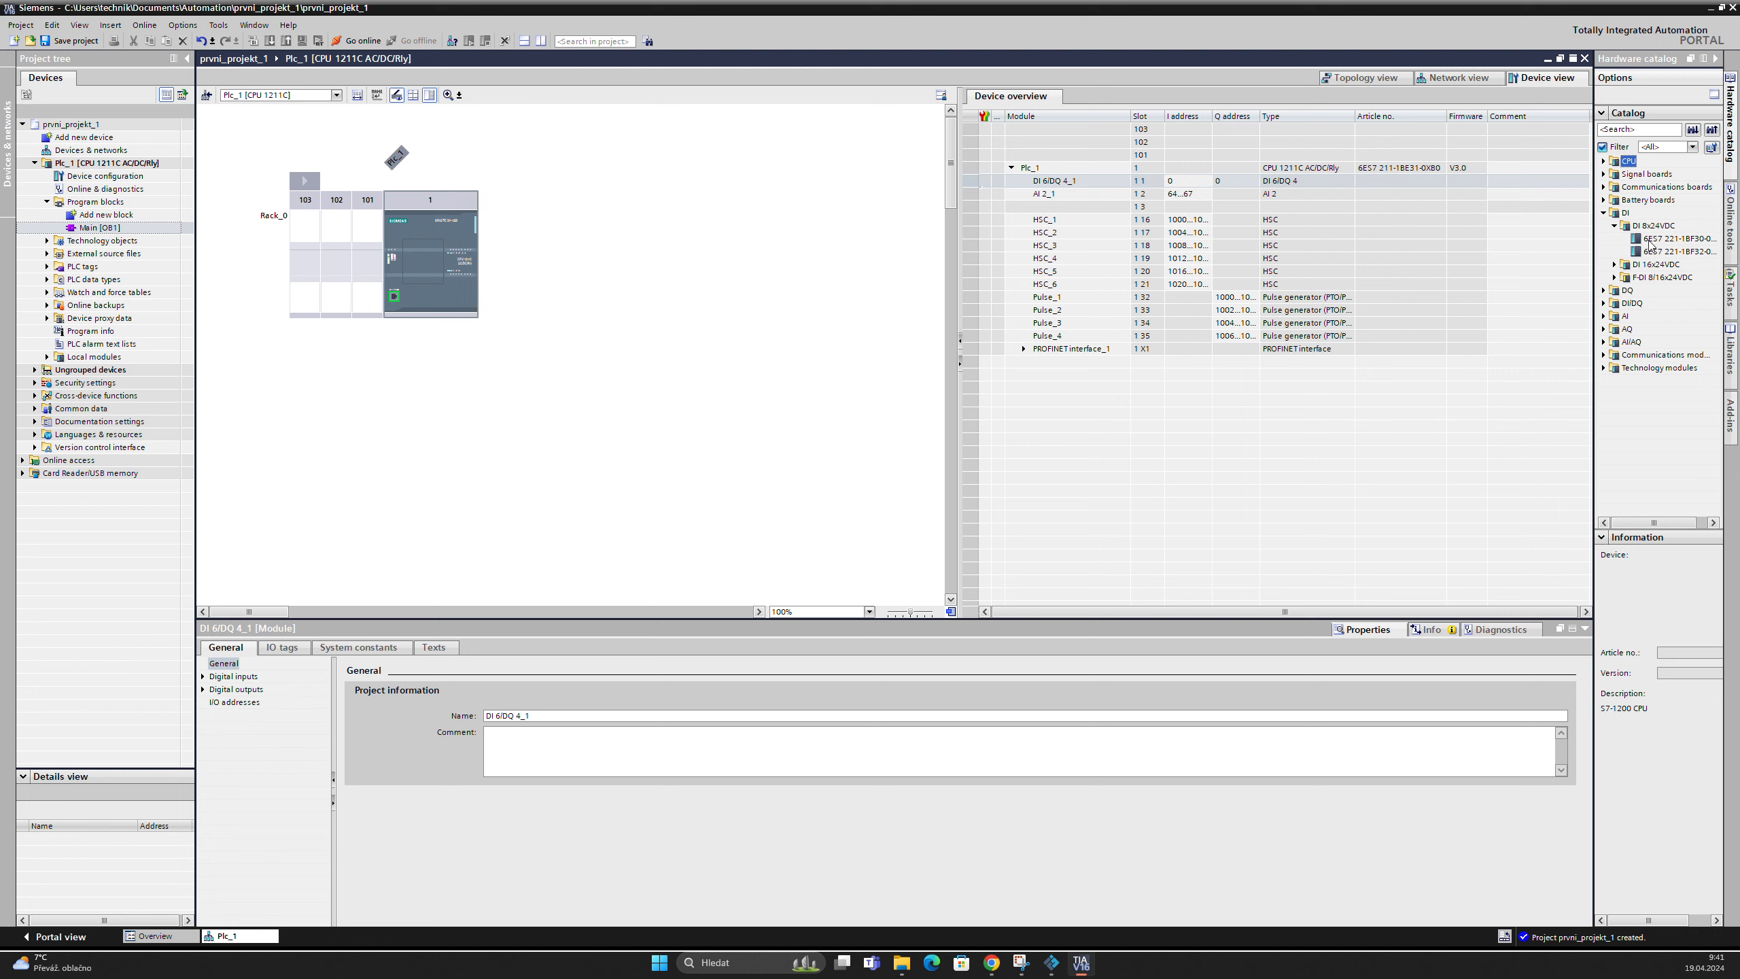
pyautogui.click(1614, 225)
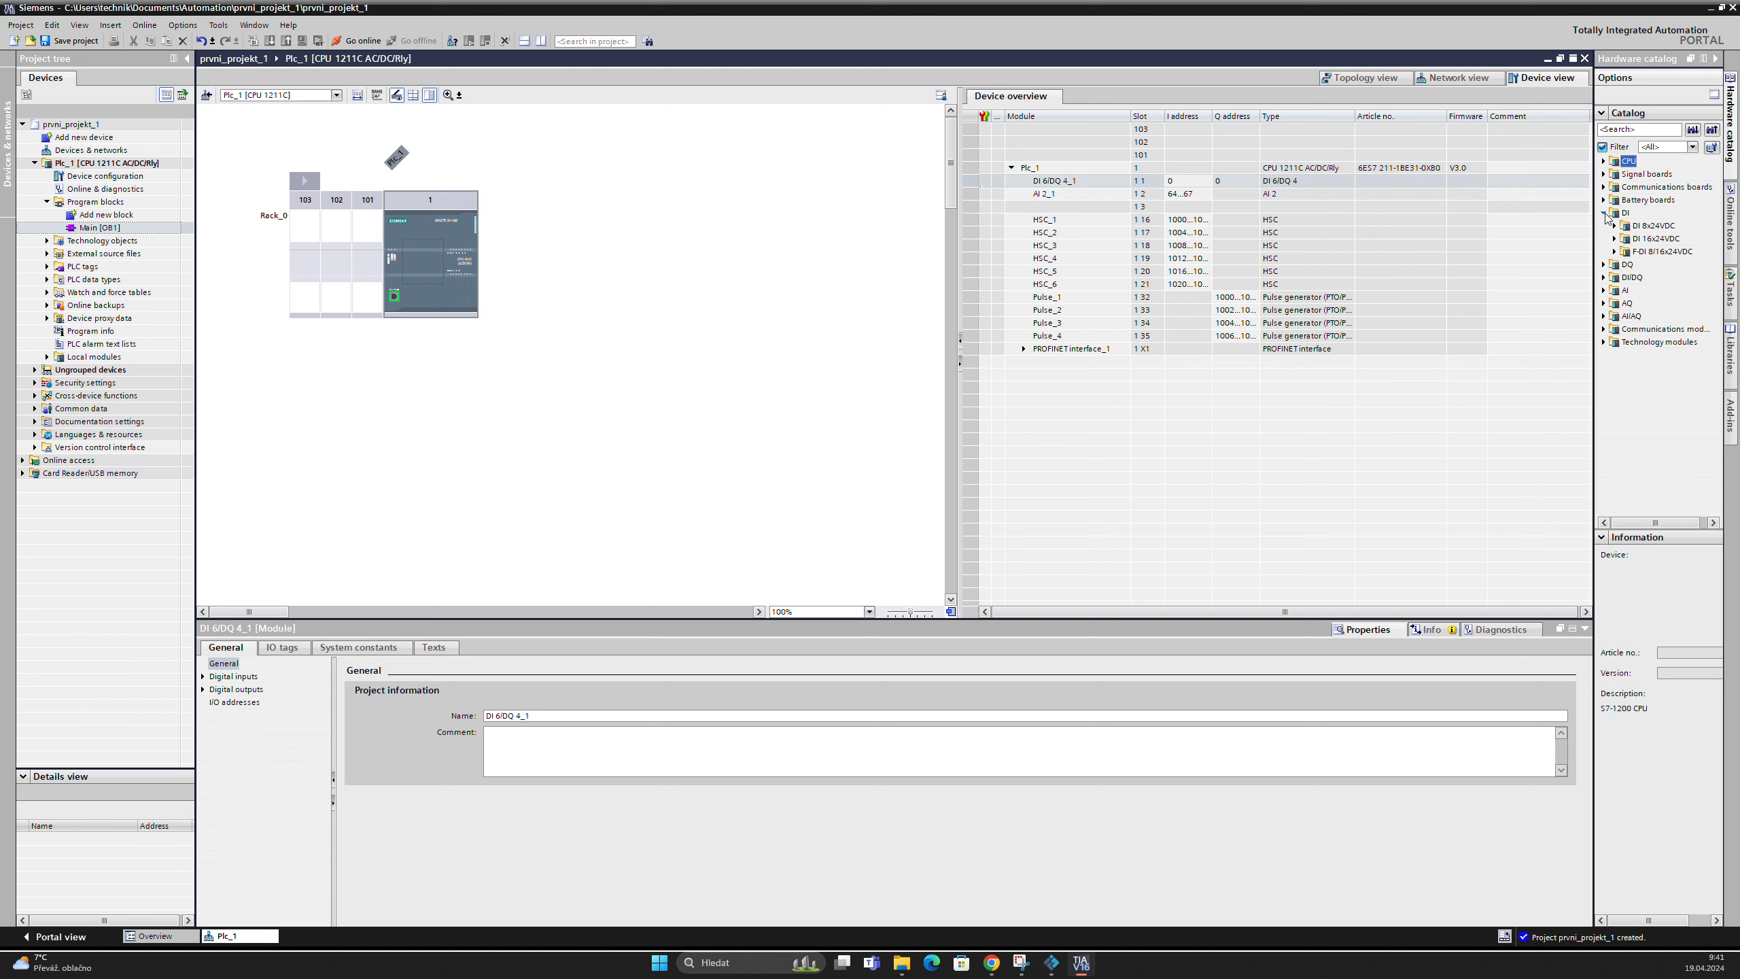
pyautogui.click(1603, 213)
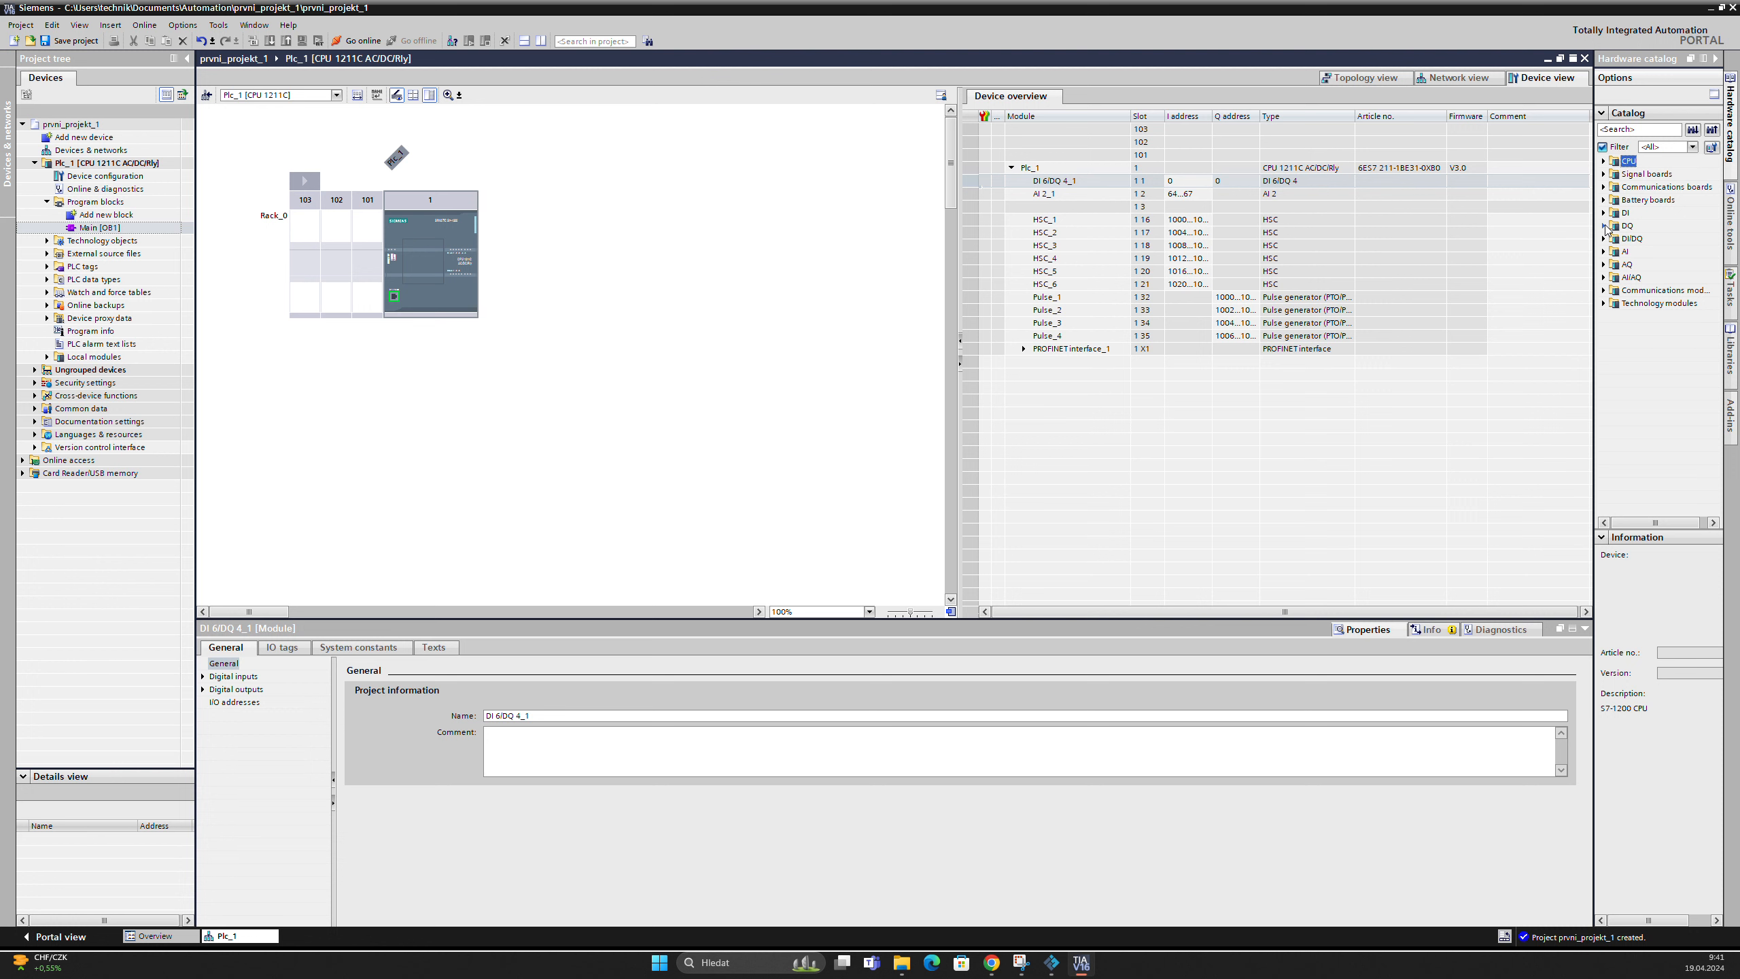
pyautogui.click(1603, 226)
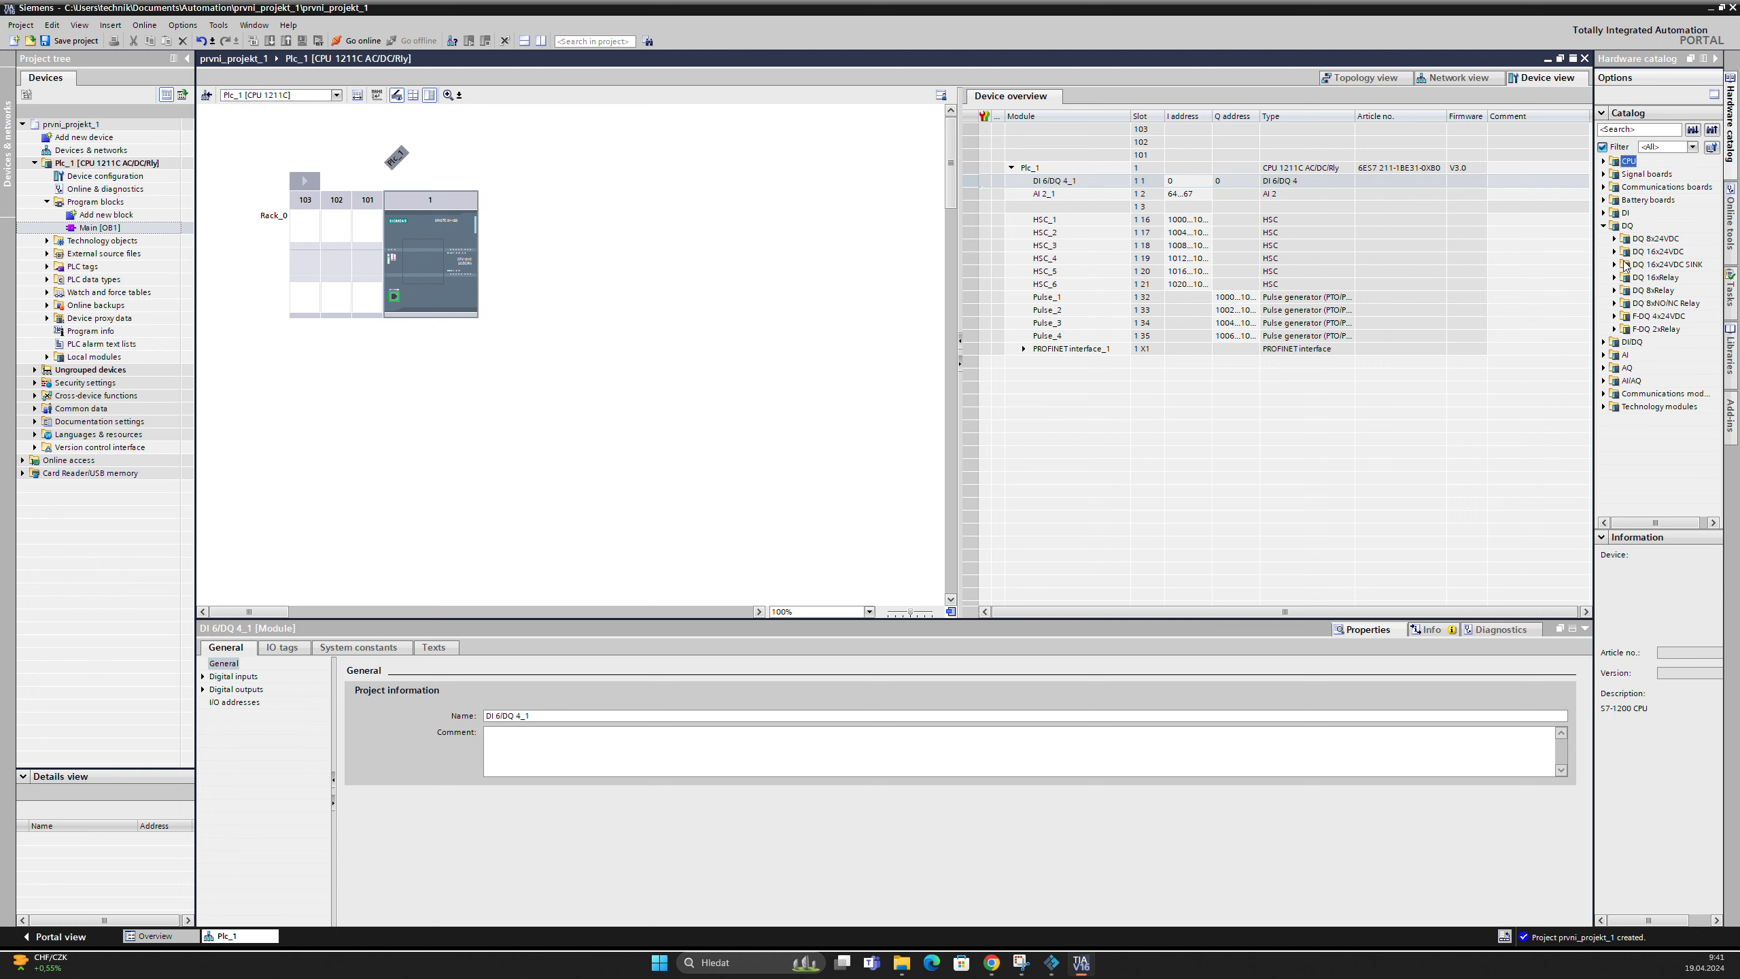
pyautogui.click(1652, 240)
# Widen the hardware catalog and look through its CPU types, including the CPU 1212C DC/DC/DC variants
pyautogui.click(1603, 160)
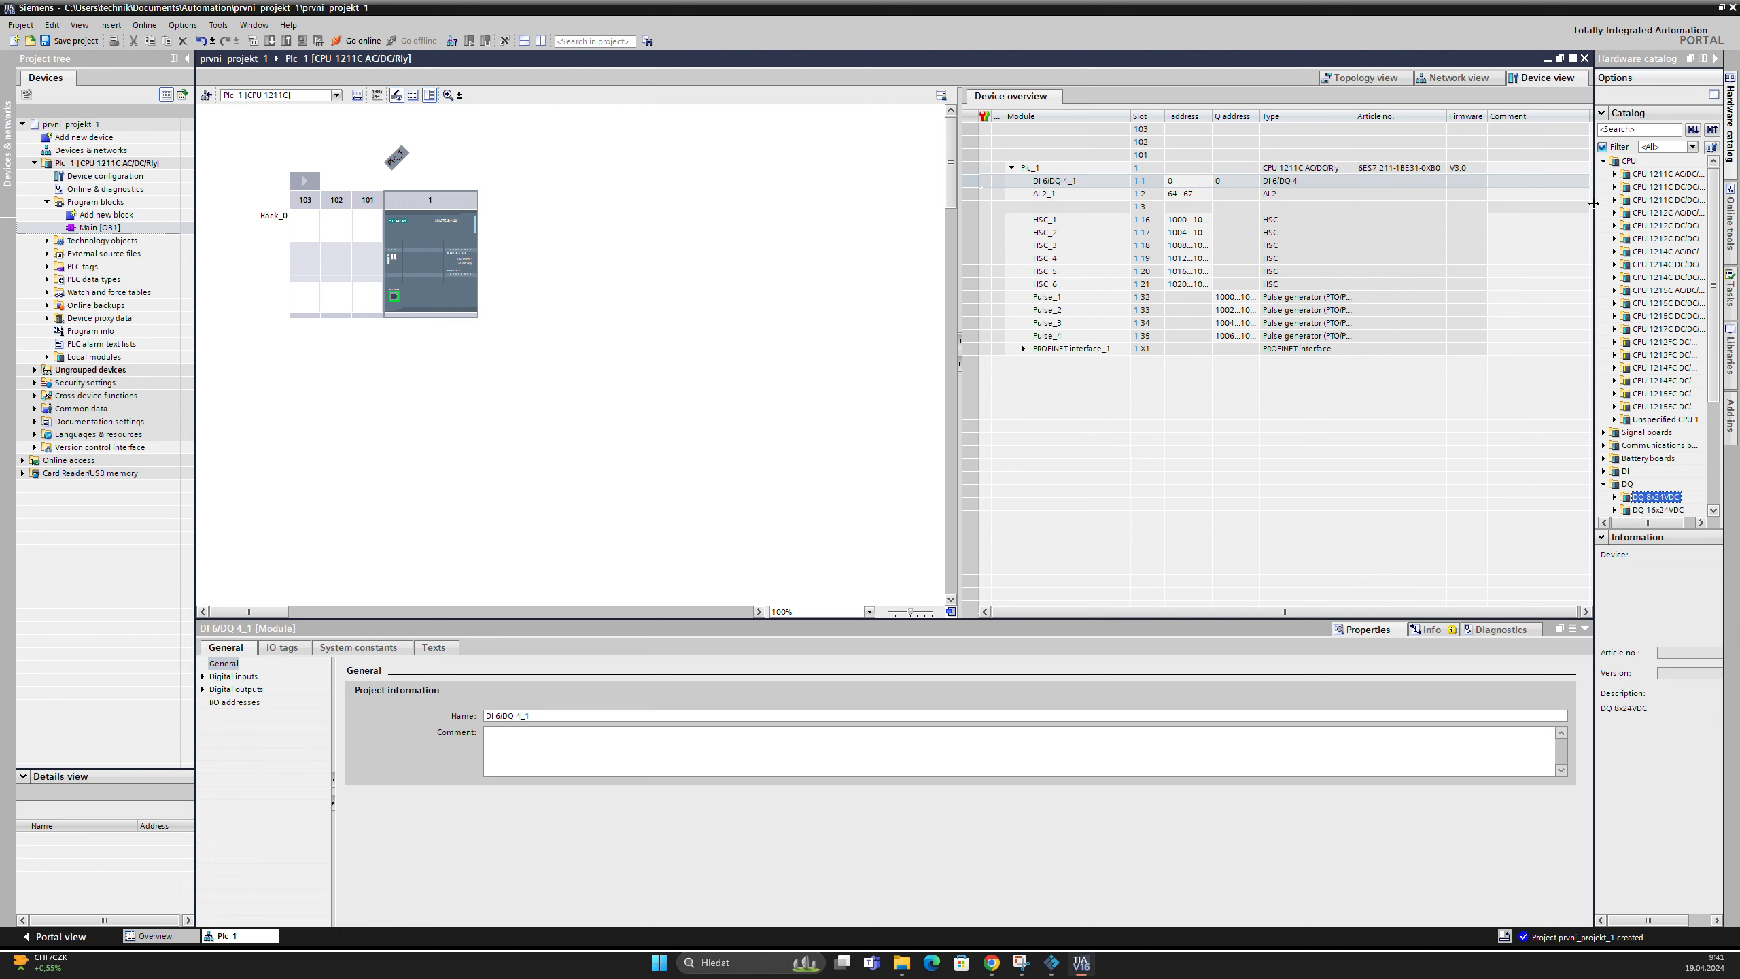
pyautogui.moveTo(1593, 209); pyautogui.dragTo(1516, 209)
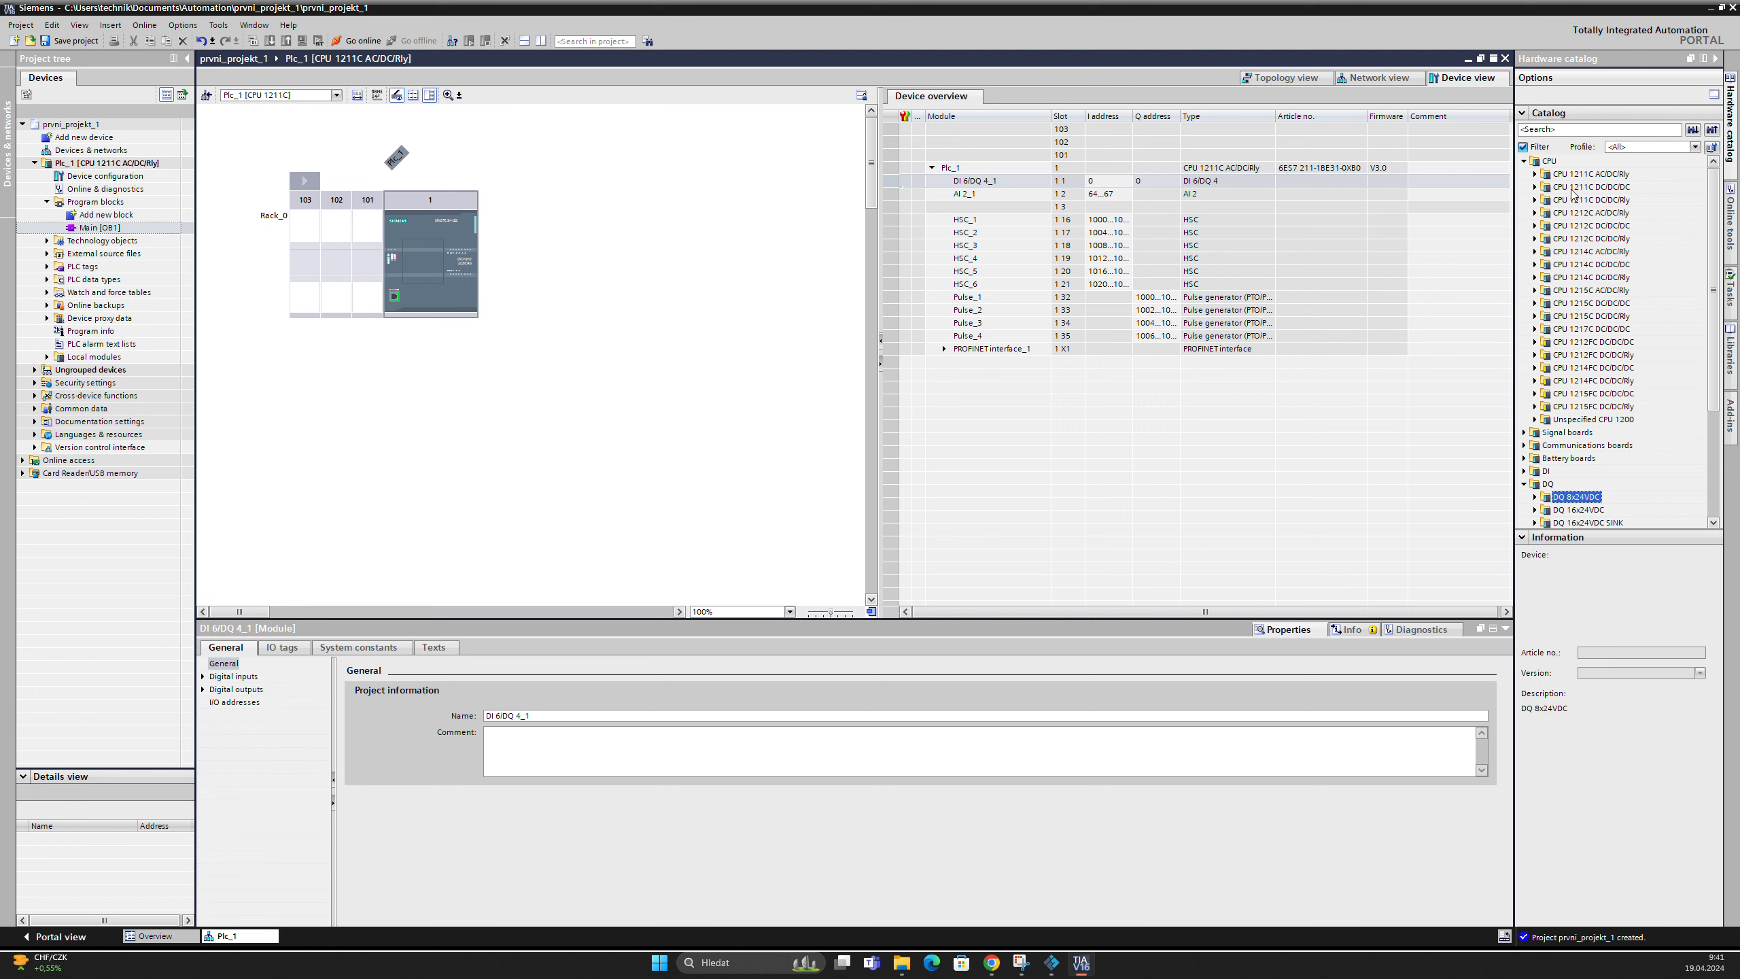
pyautogui.click(1535, 226)
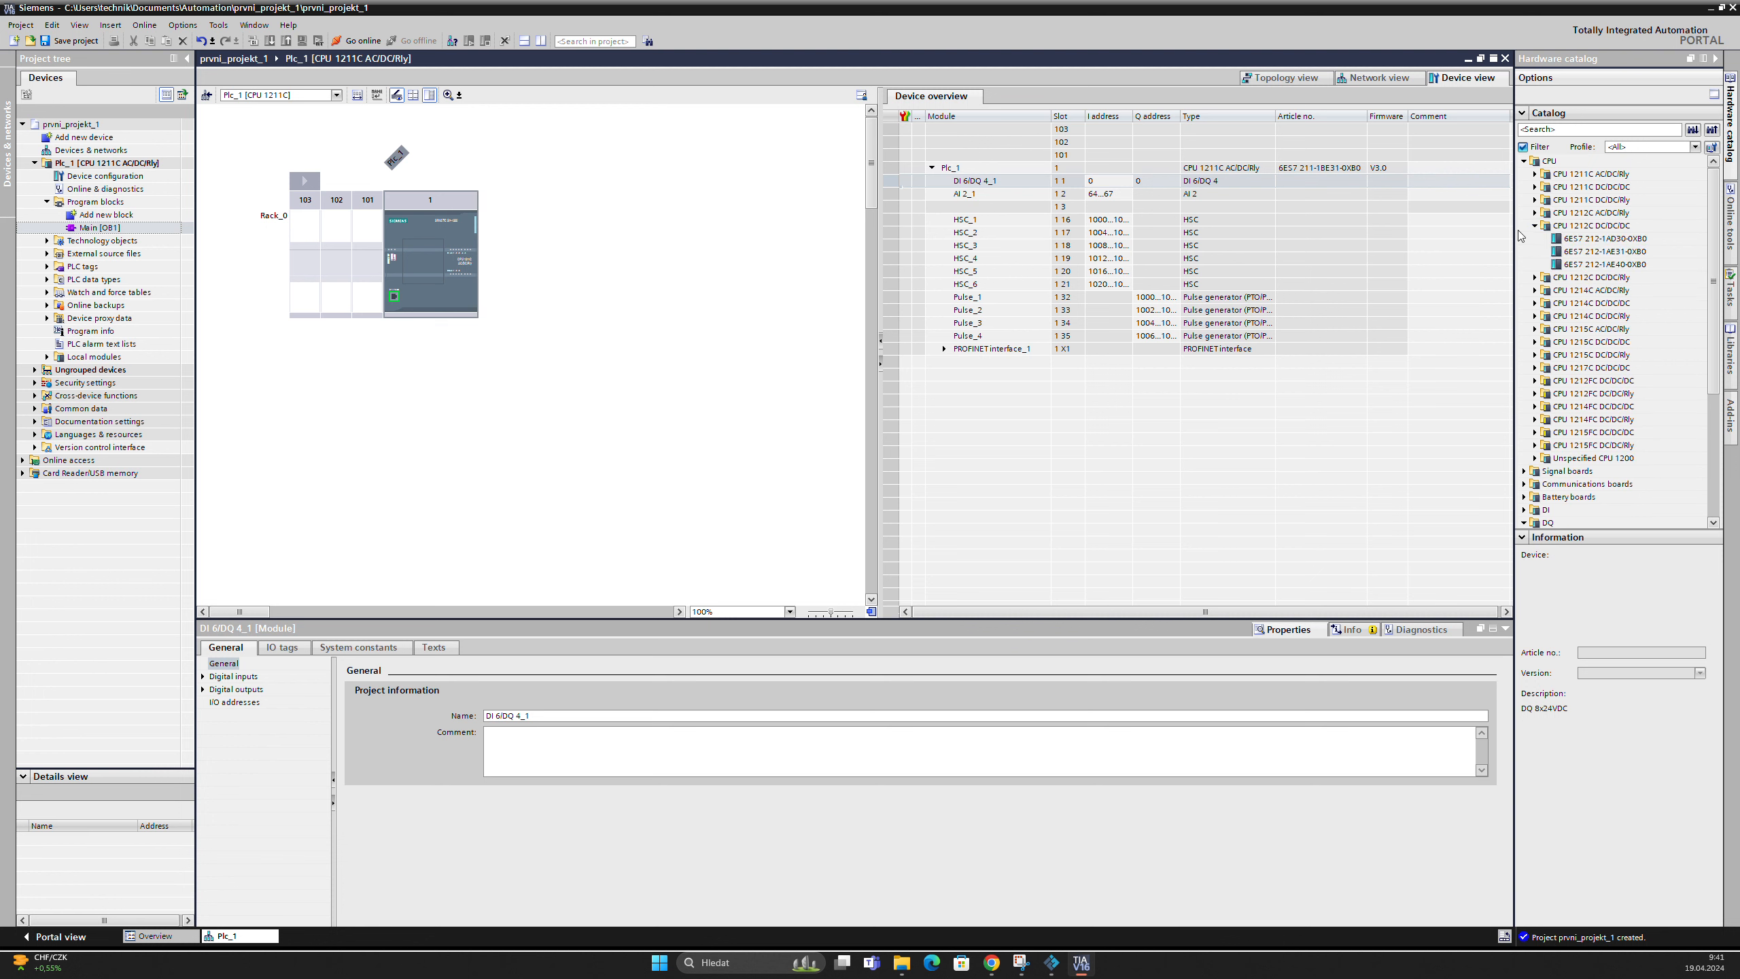
pyautogui.click(1535, 227)
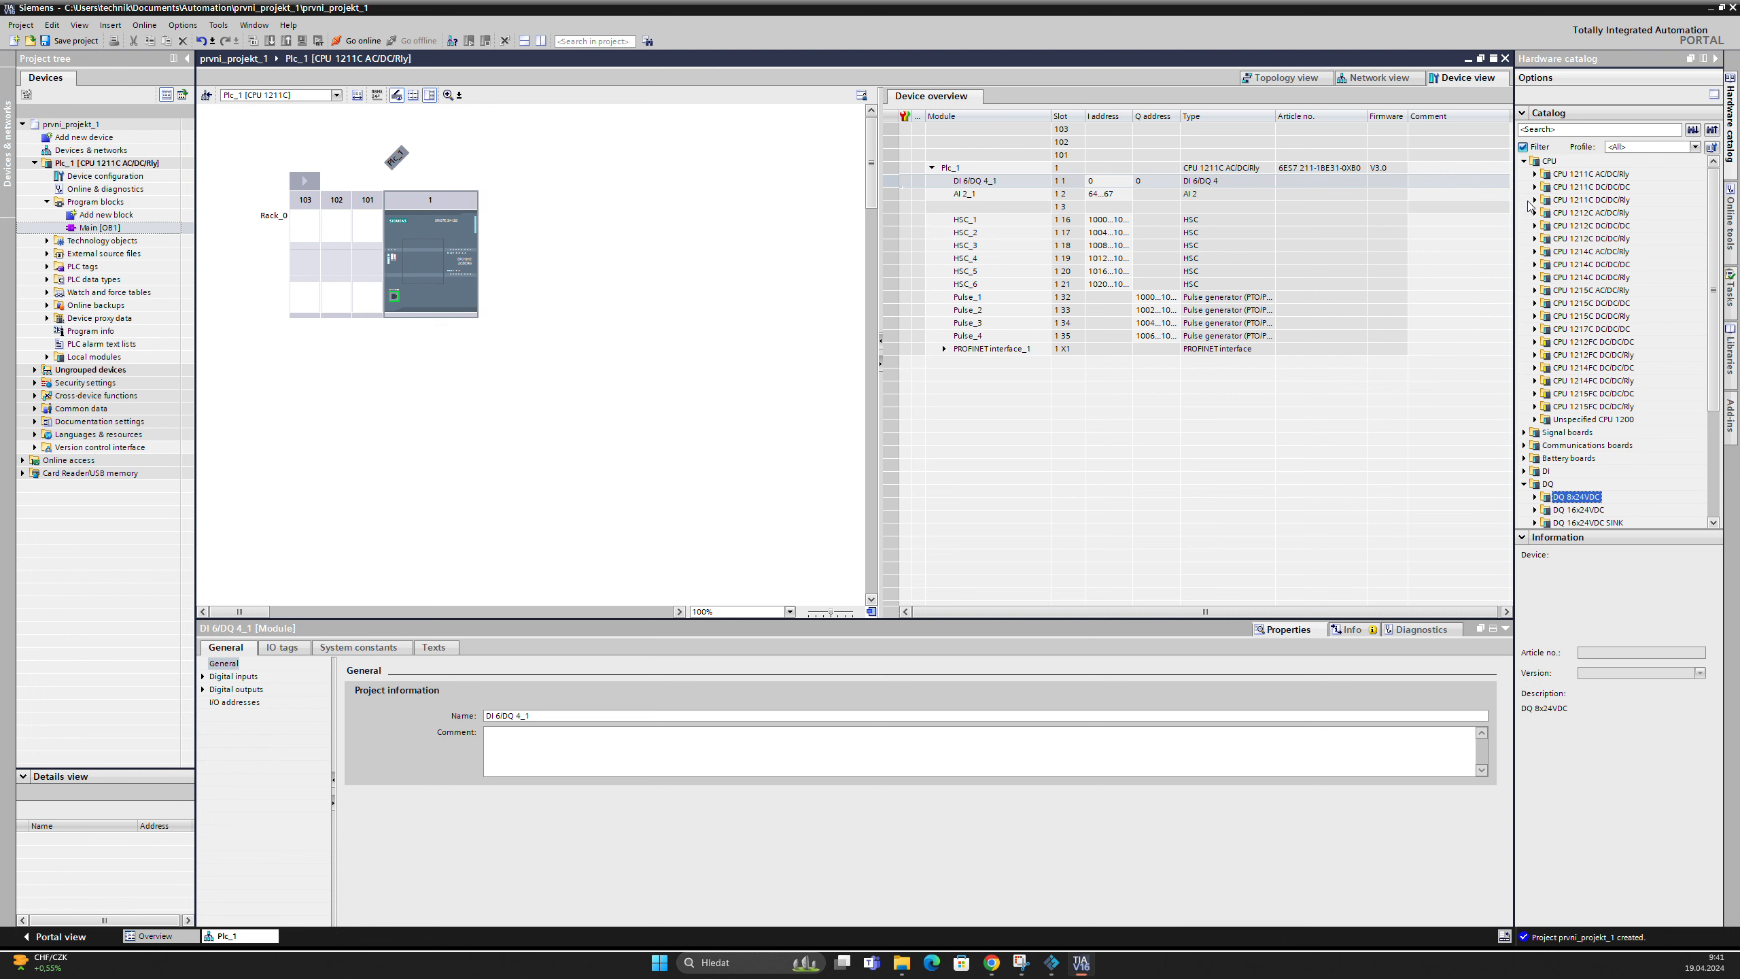
pyautogui.click(1524, 162)
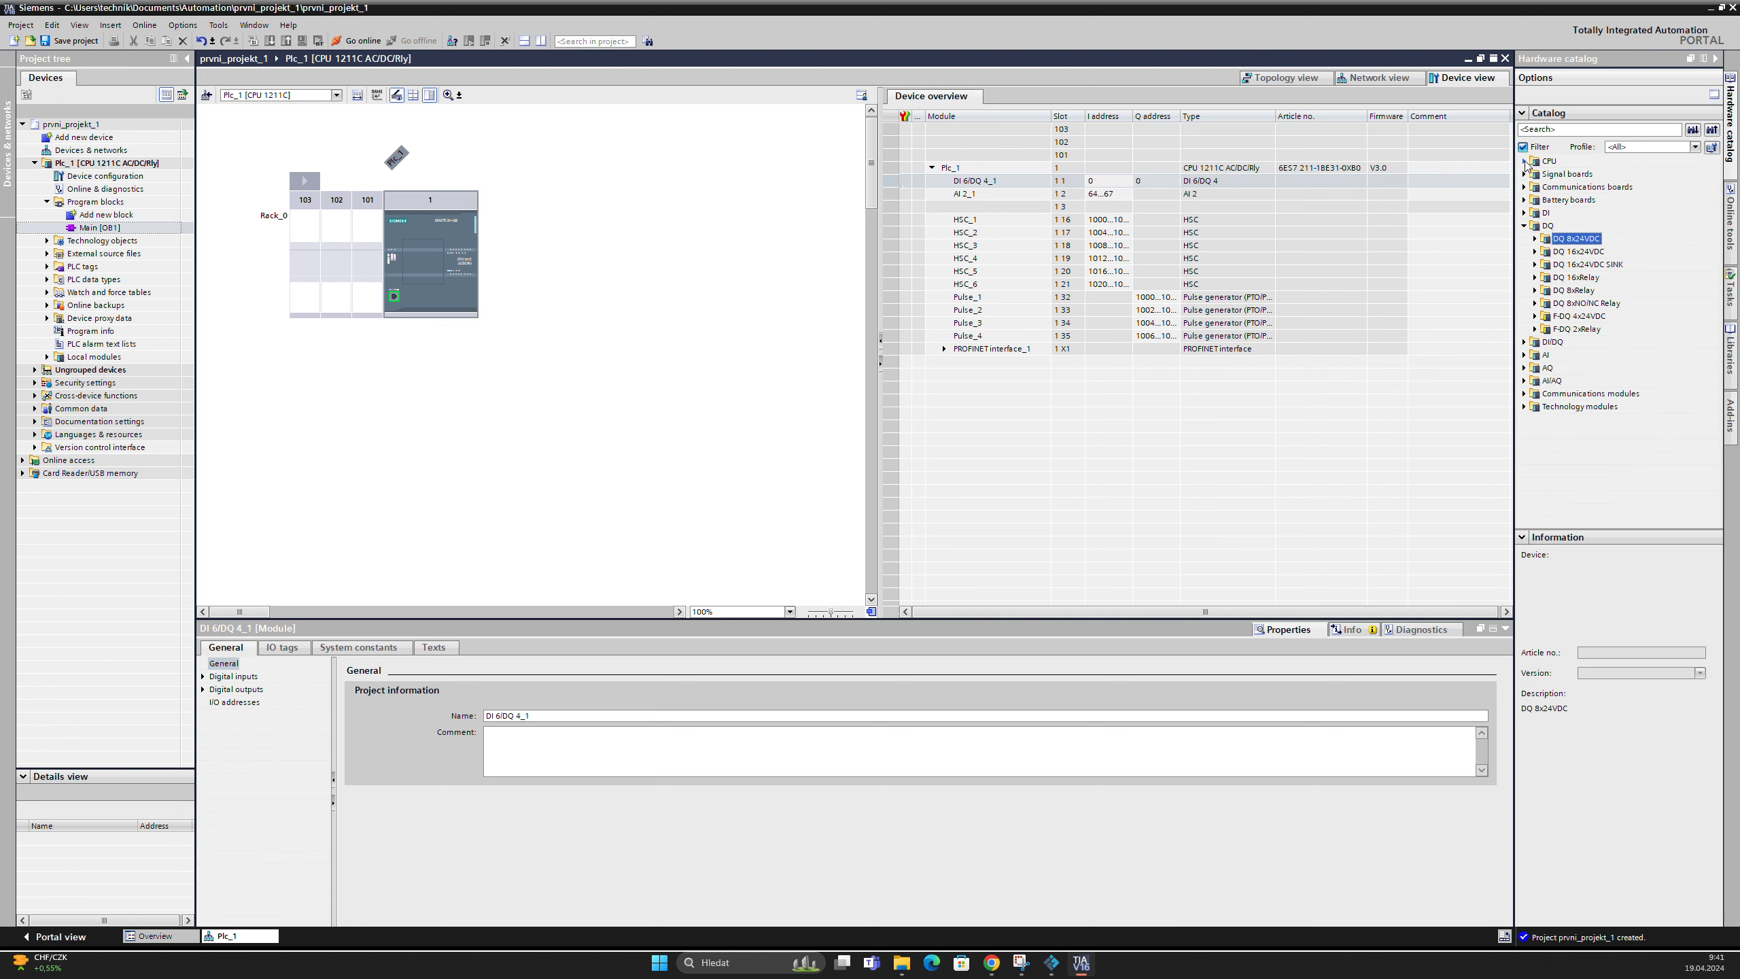
# Try to place the DQ 8x24VDC module 6ES7 222-1BF30-0XB0 beside the CPU in Rack_0
pyautogui.click(1535, 238)
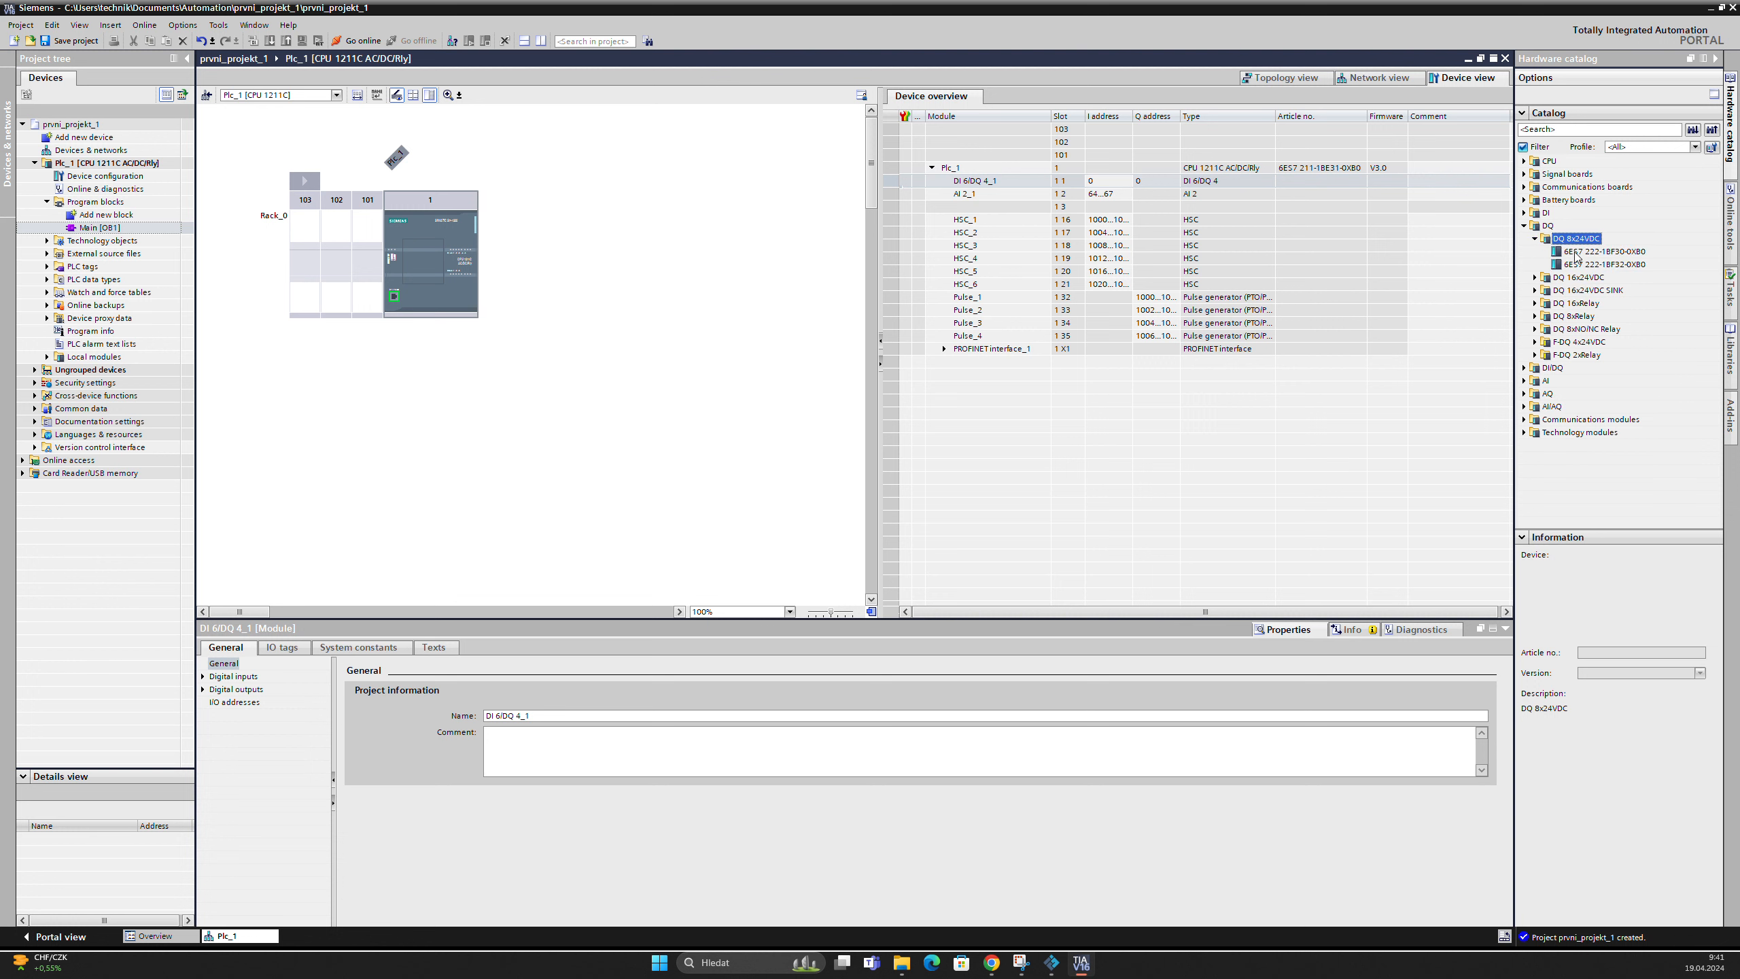
pyautogui.moveTo(1575, 255); pyautogui.dragTo(498, 257)
pyautogui.click(520, 262)
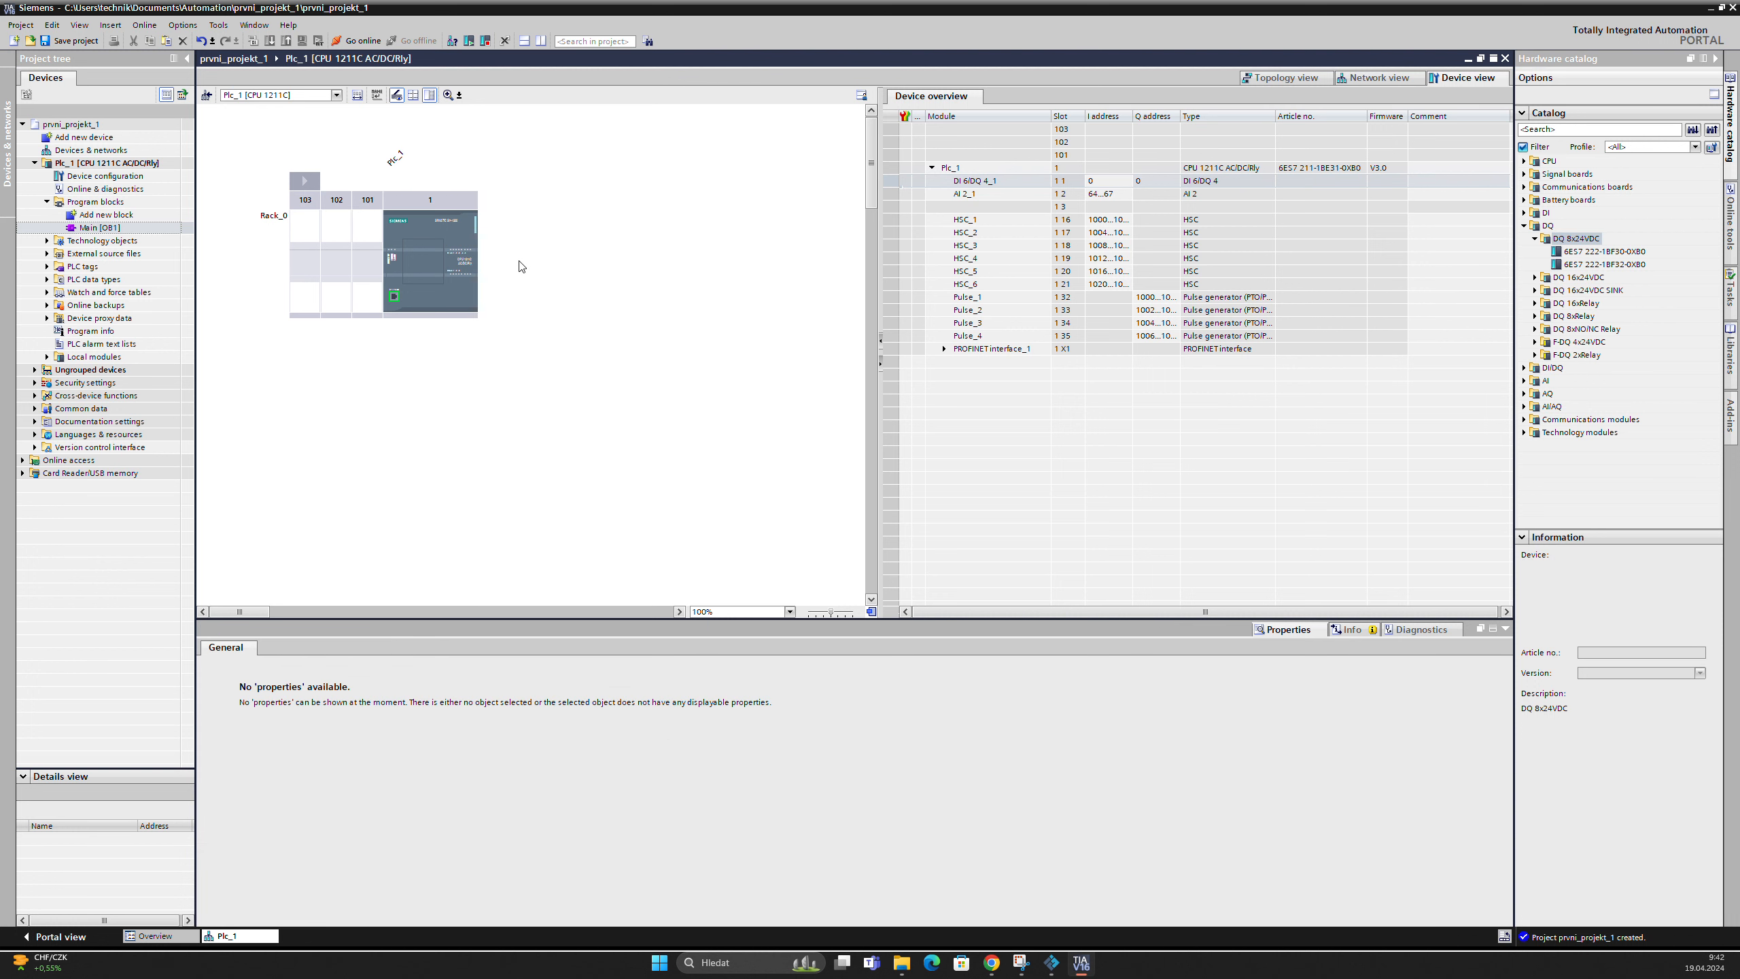
pyautogui.moveTo(1579, 252); pyautogui.dragTo(493, 247)
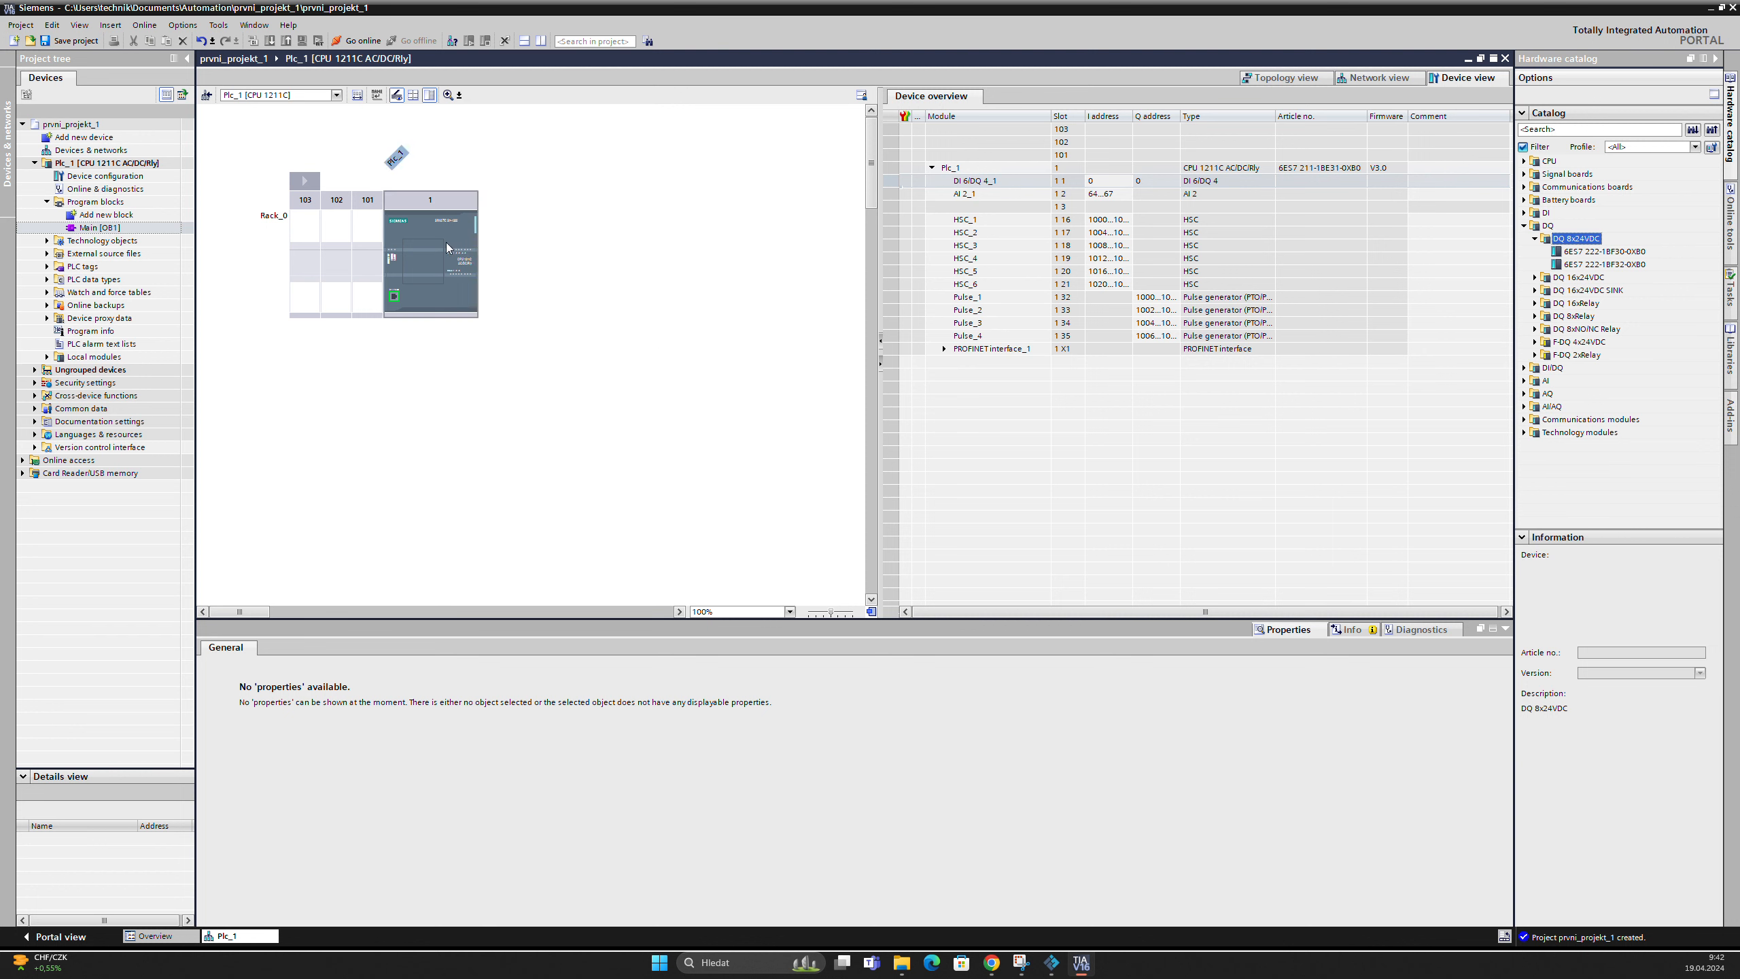
# Review the CPU types in the hardware catalog, selecting CPU 1215FC DC/DC/Rly, and collapse the DQ group
pyautogui.click(1524, 161)
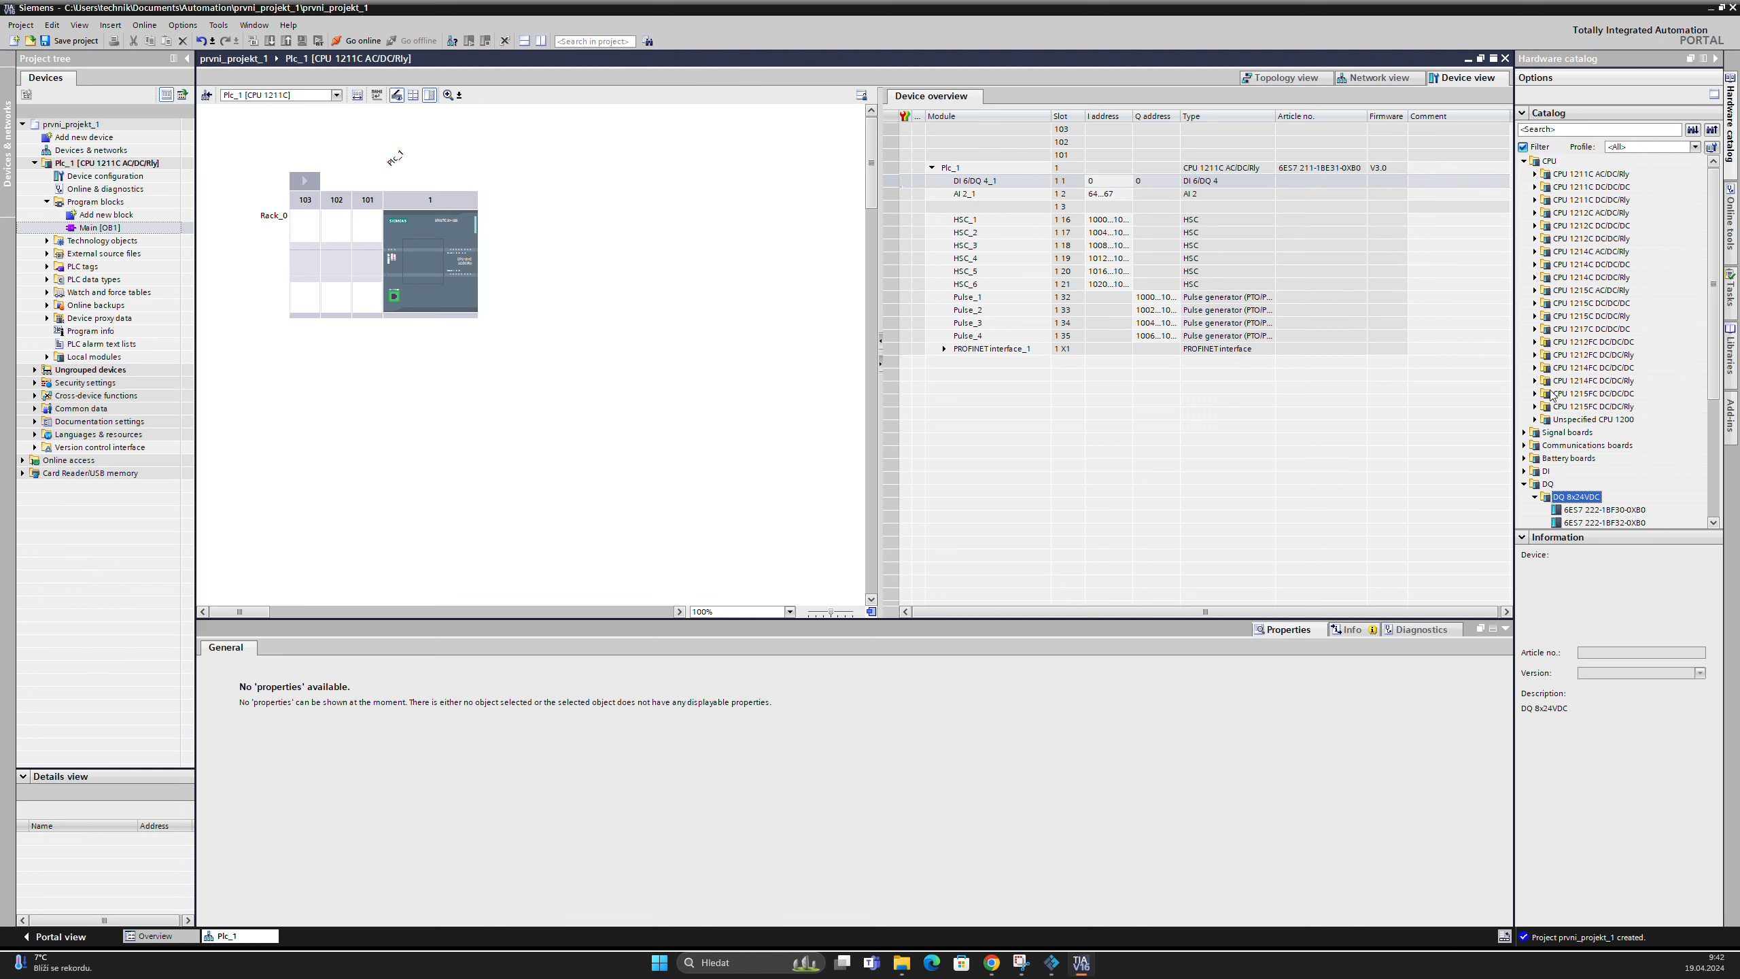
pyautogui.click(1524, 162)
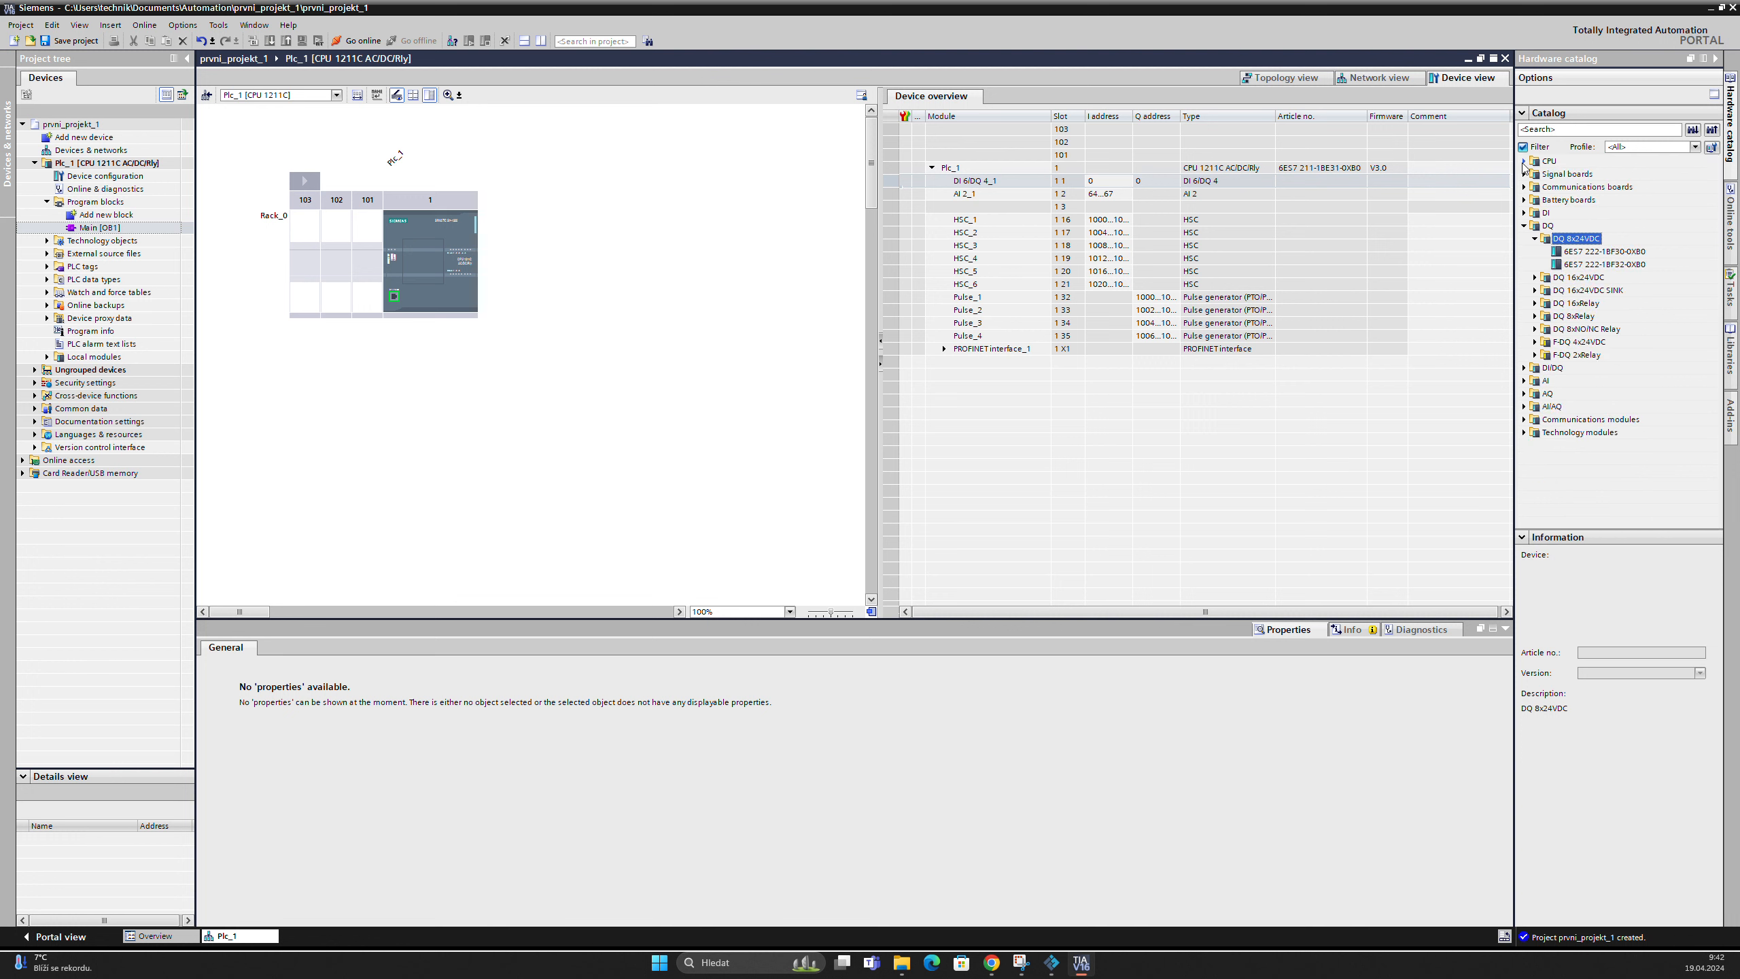
pyautogui.click(1524, 162)
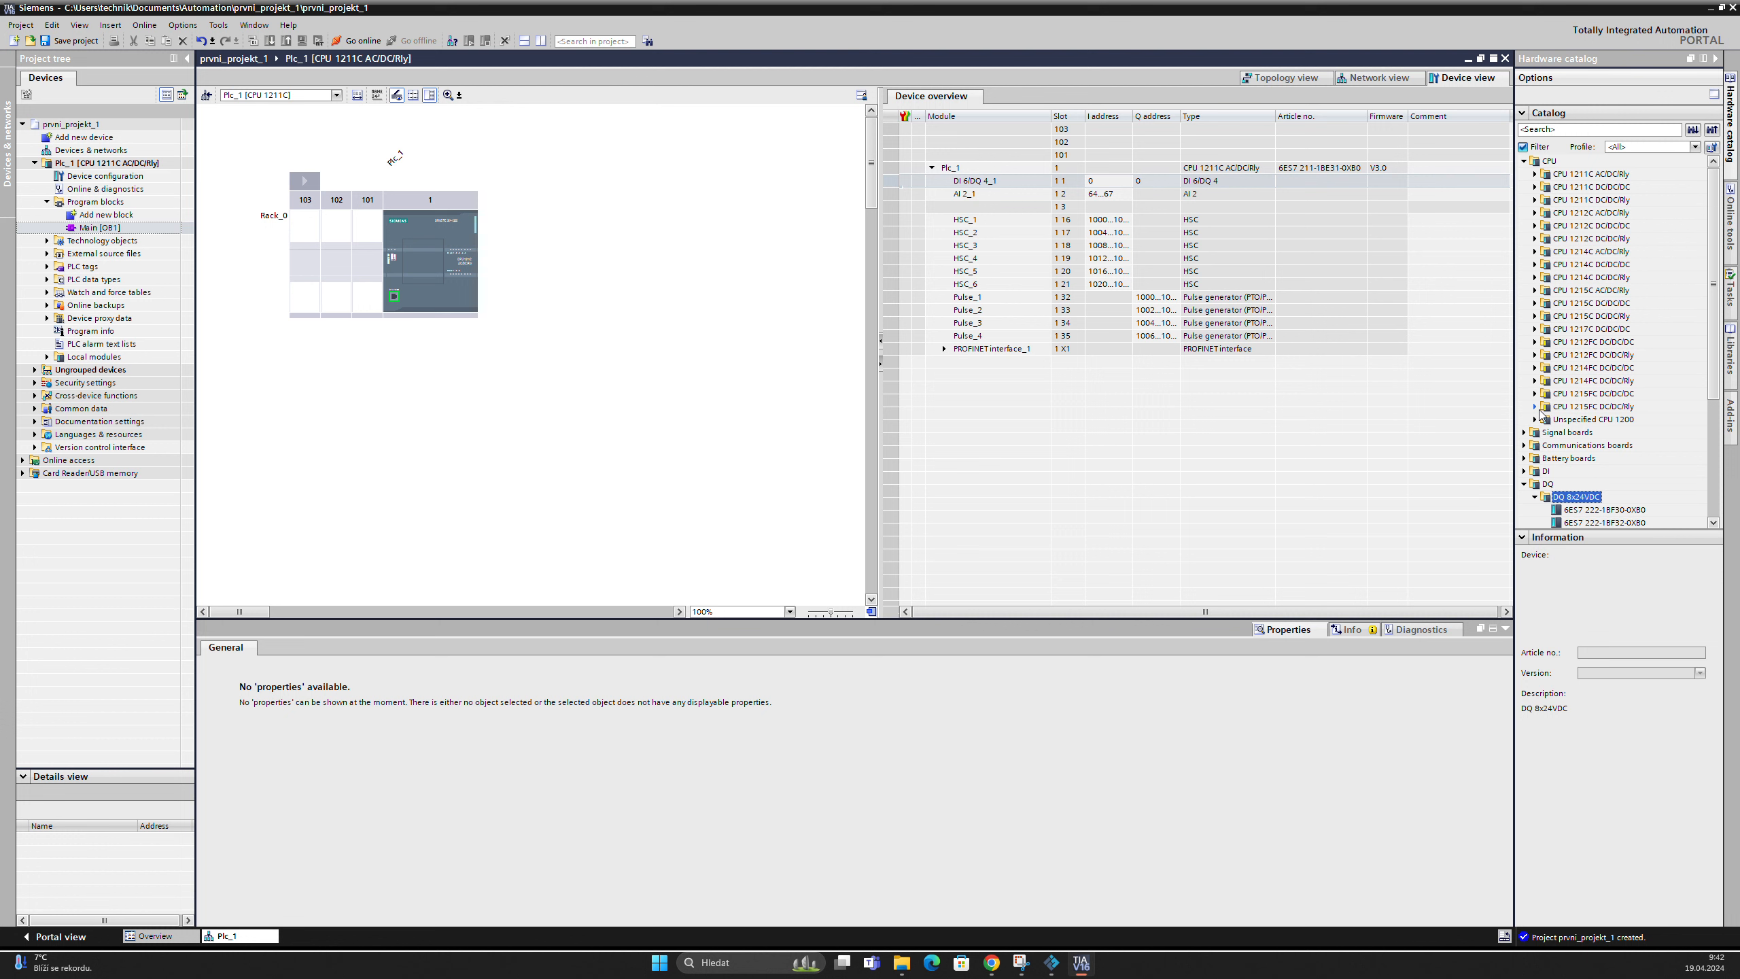
pyautogui.click(1587, 367)
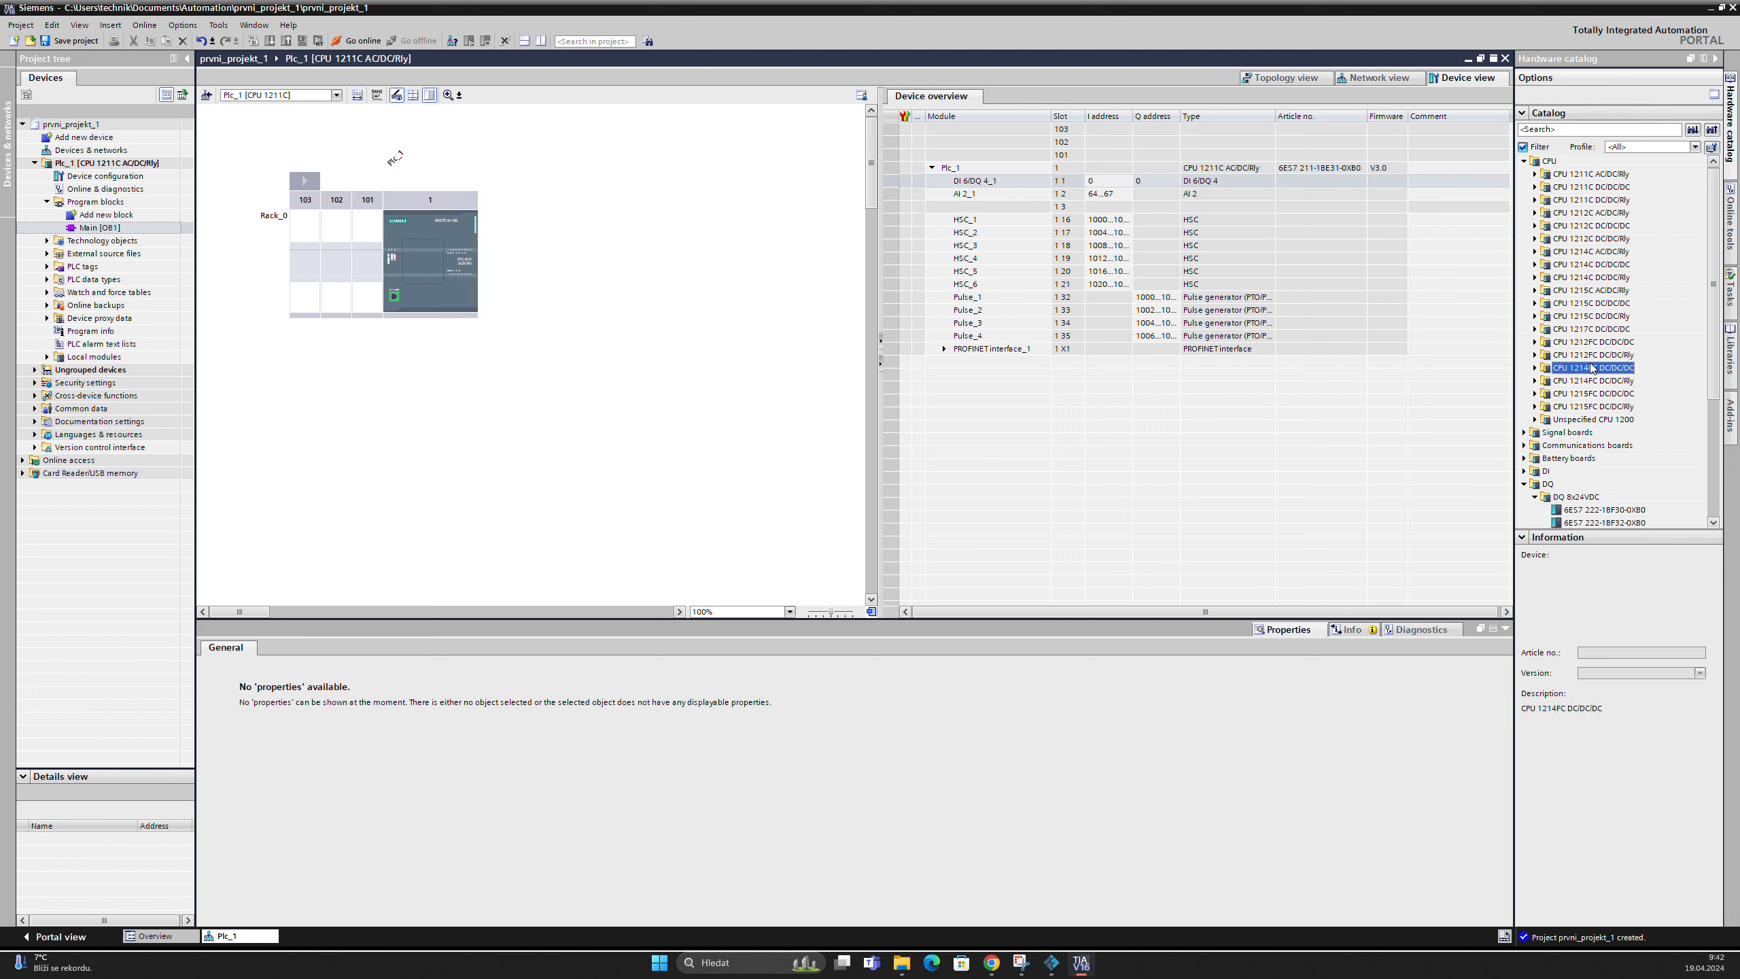
pyautogui.click(1573, 407)
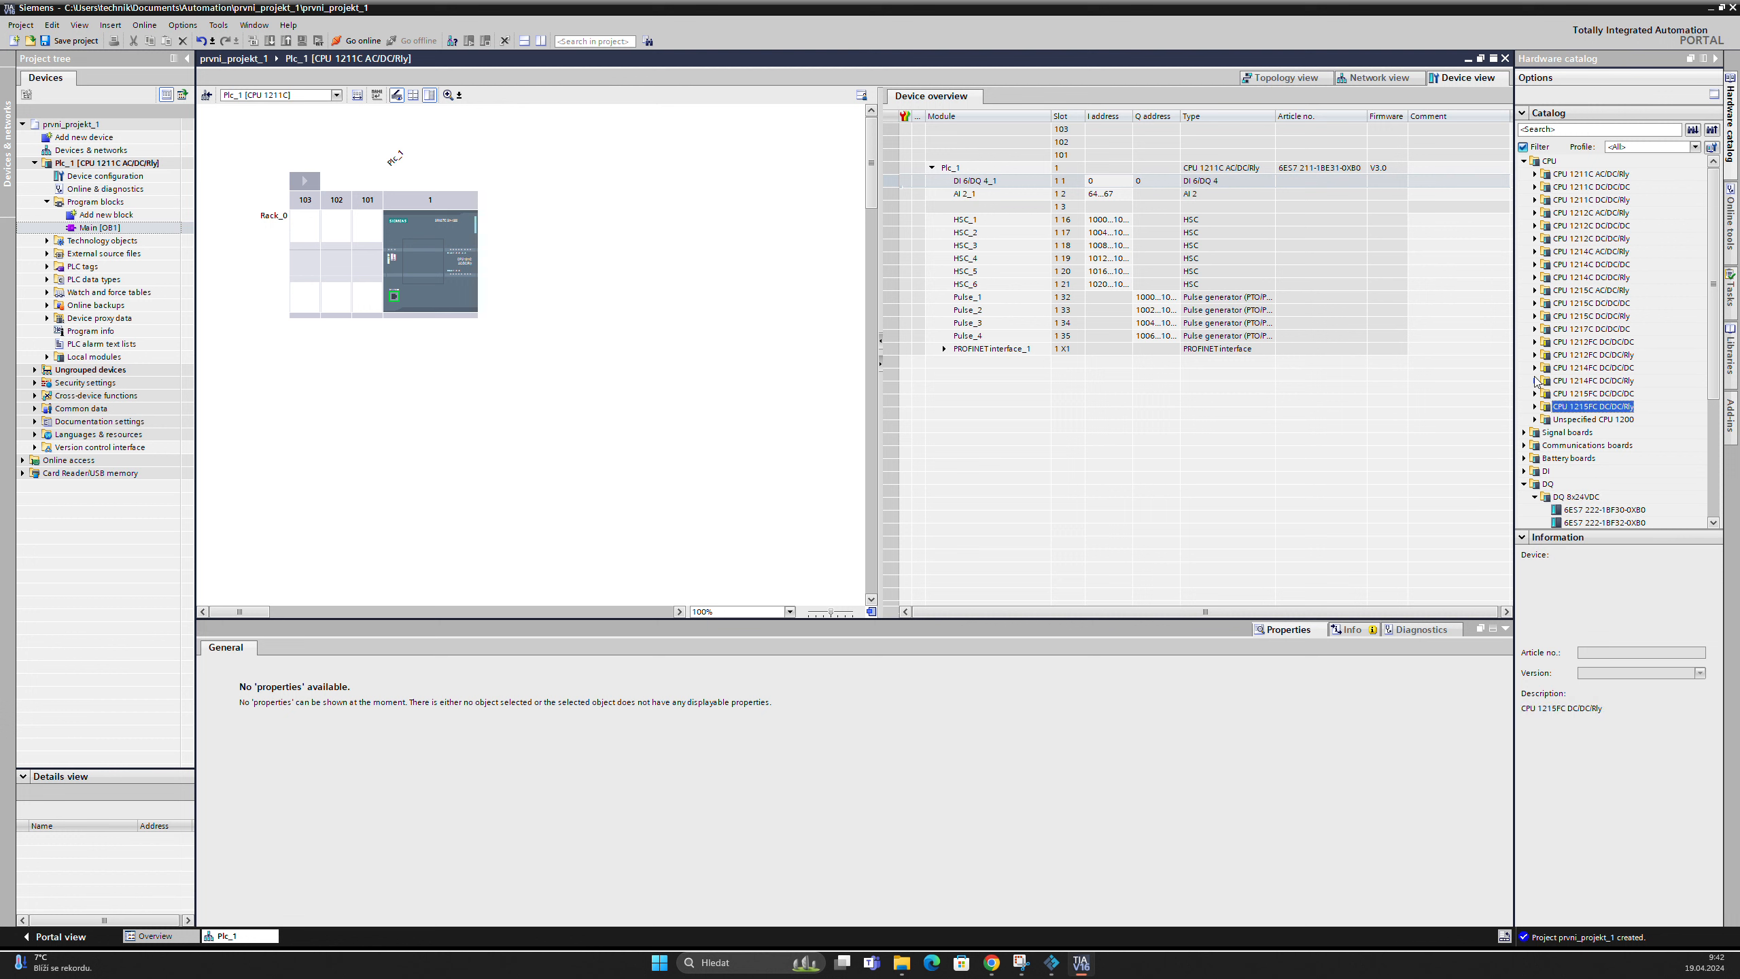
pyautogui.scroll(-3, 1545, 381)
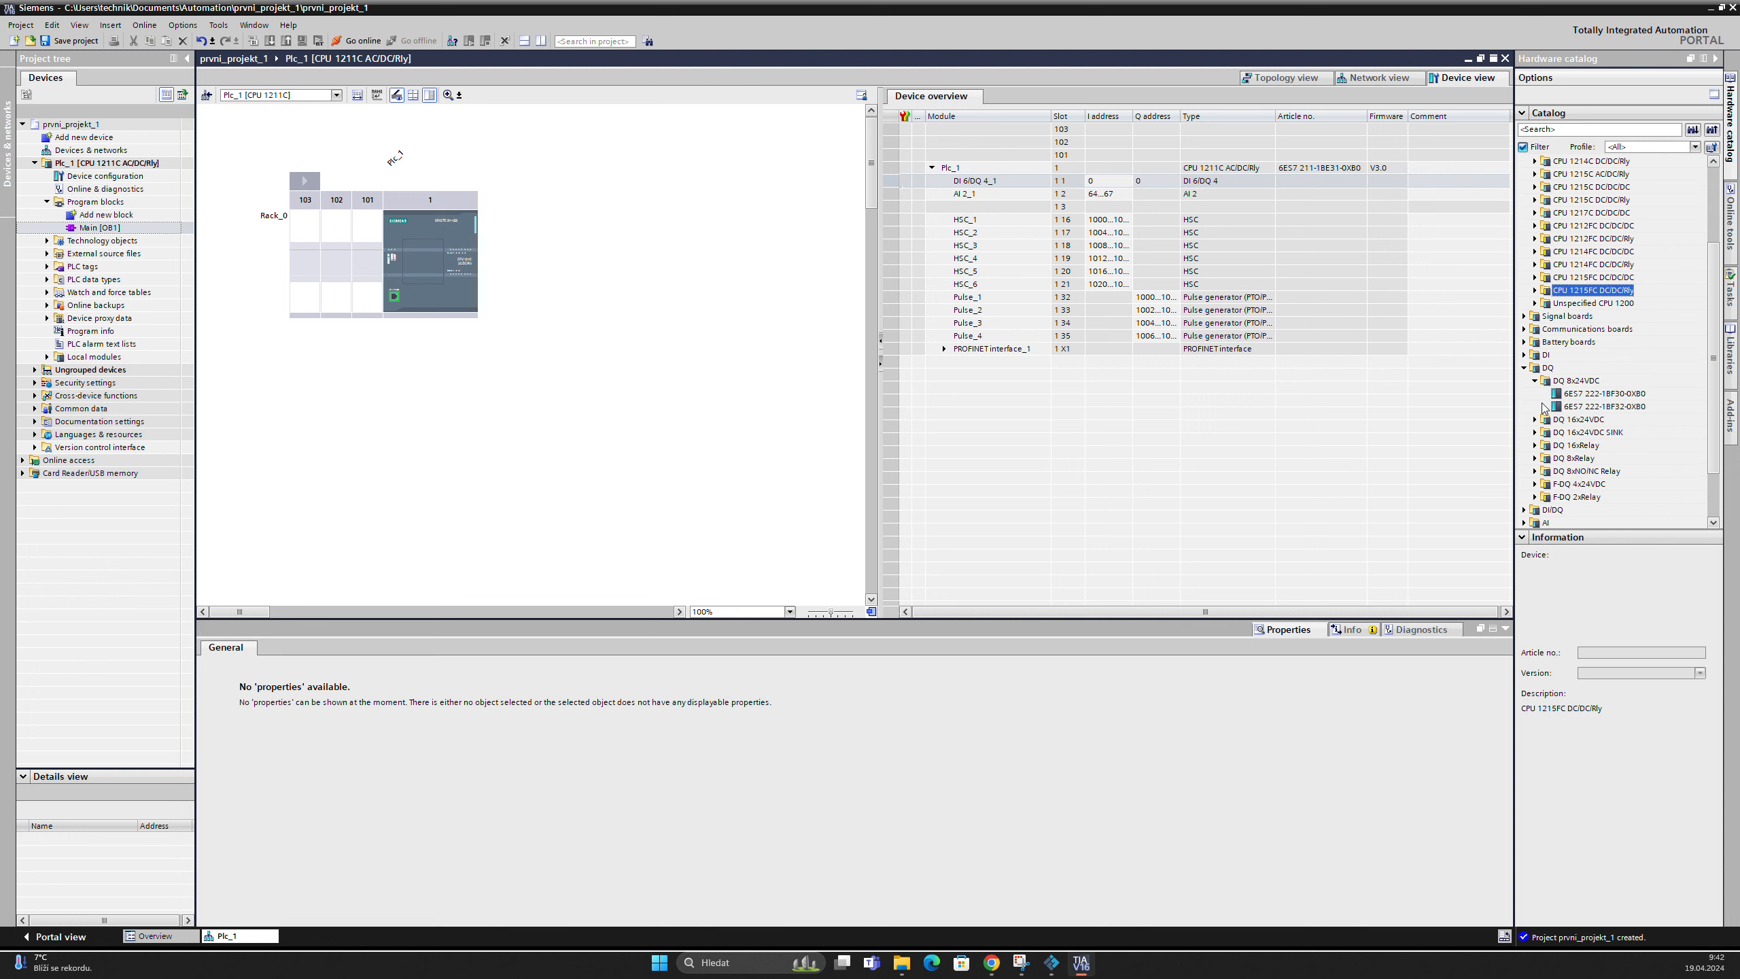
pyautogui.click(1523, 369)
pyautogui.scroll(2, 1565, 356)
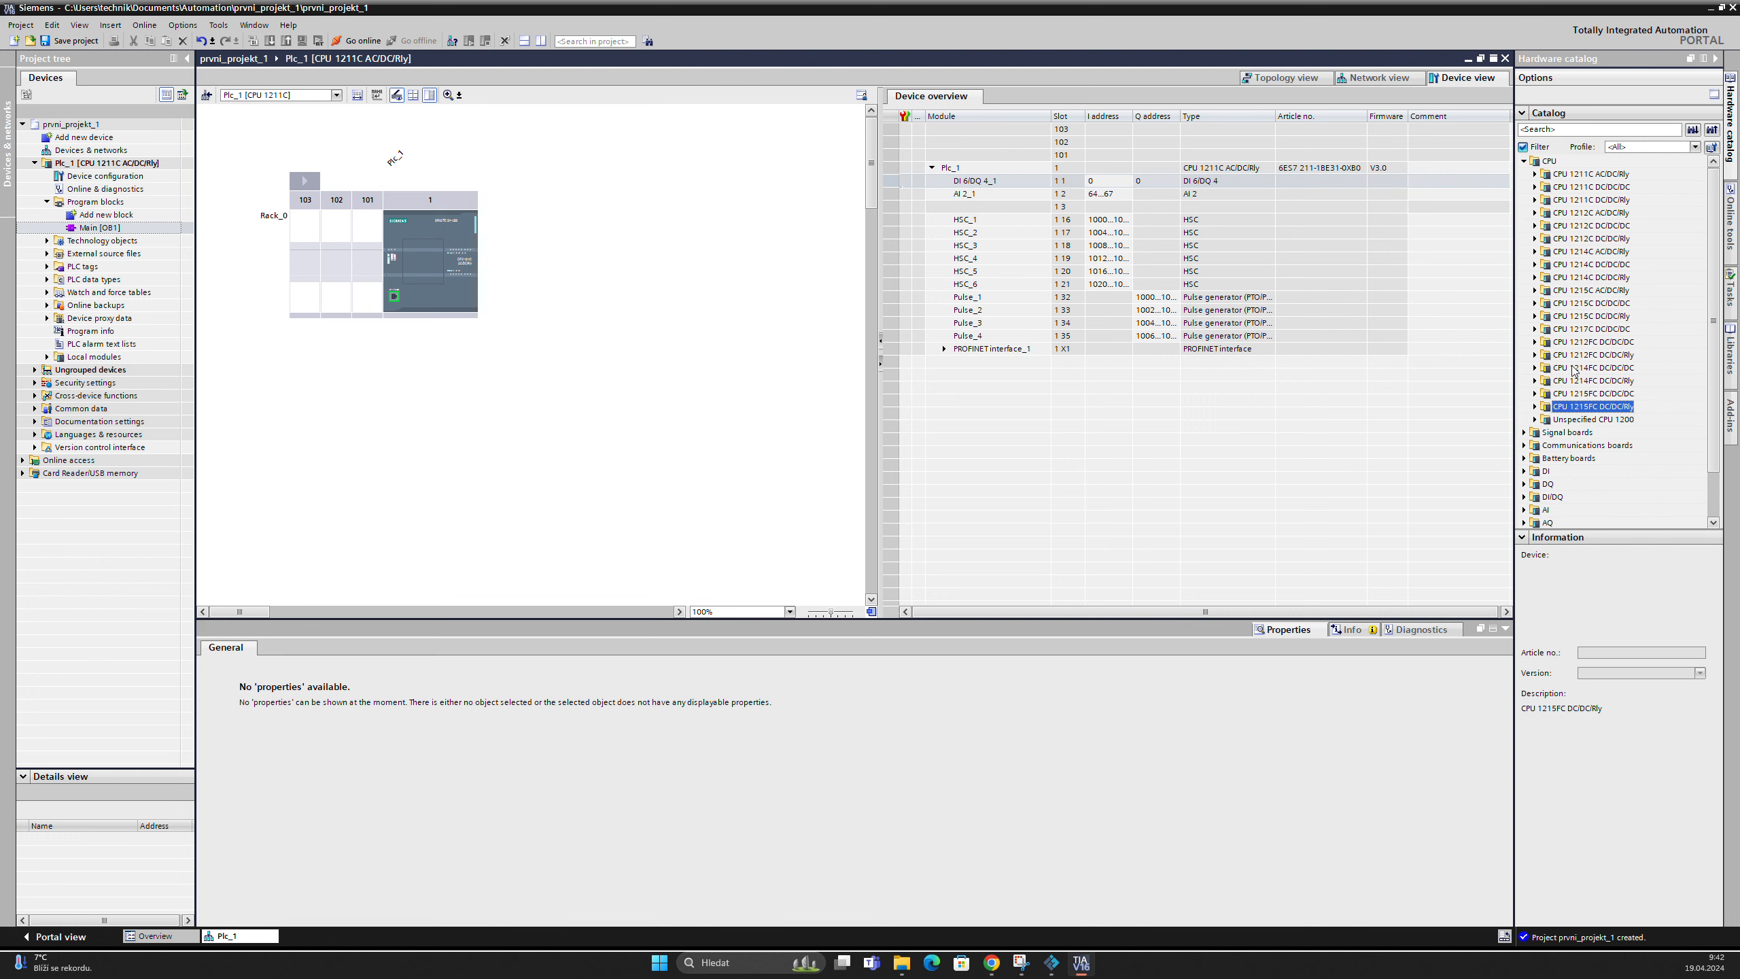
# Expand CPU 1215FC DC/DC/Rly and try to place 6ES7 215-1HF40-0XB0 in the device view beside the existing CPU
pyautogui.click(1535, 406)
pyautogui.moveTo(1586, 422)
pyautogui.mouseDown()
pyautogui.moveTo(1424, 430)
pyautogui.moveTo(495, 367)
pyautogui.moveTo(504, 346)
pyautogui.moveTo(356, 258)
pyautogui.moveTo(308, 259)
pyautogui.moveTo(1623, 502)
pyautogui.moveTo(1553, 399)
pyautogui.moveTo(1541, 415)
pyautogui.moveTo(1566, 428)
pyautogui.mouseUp()
pyautogui.click(608, 251)
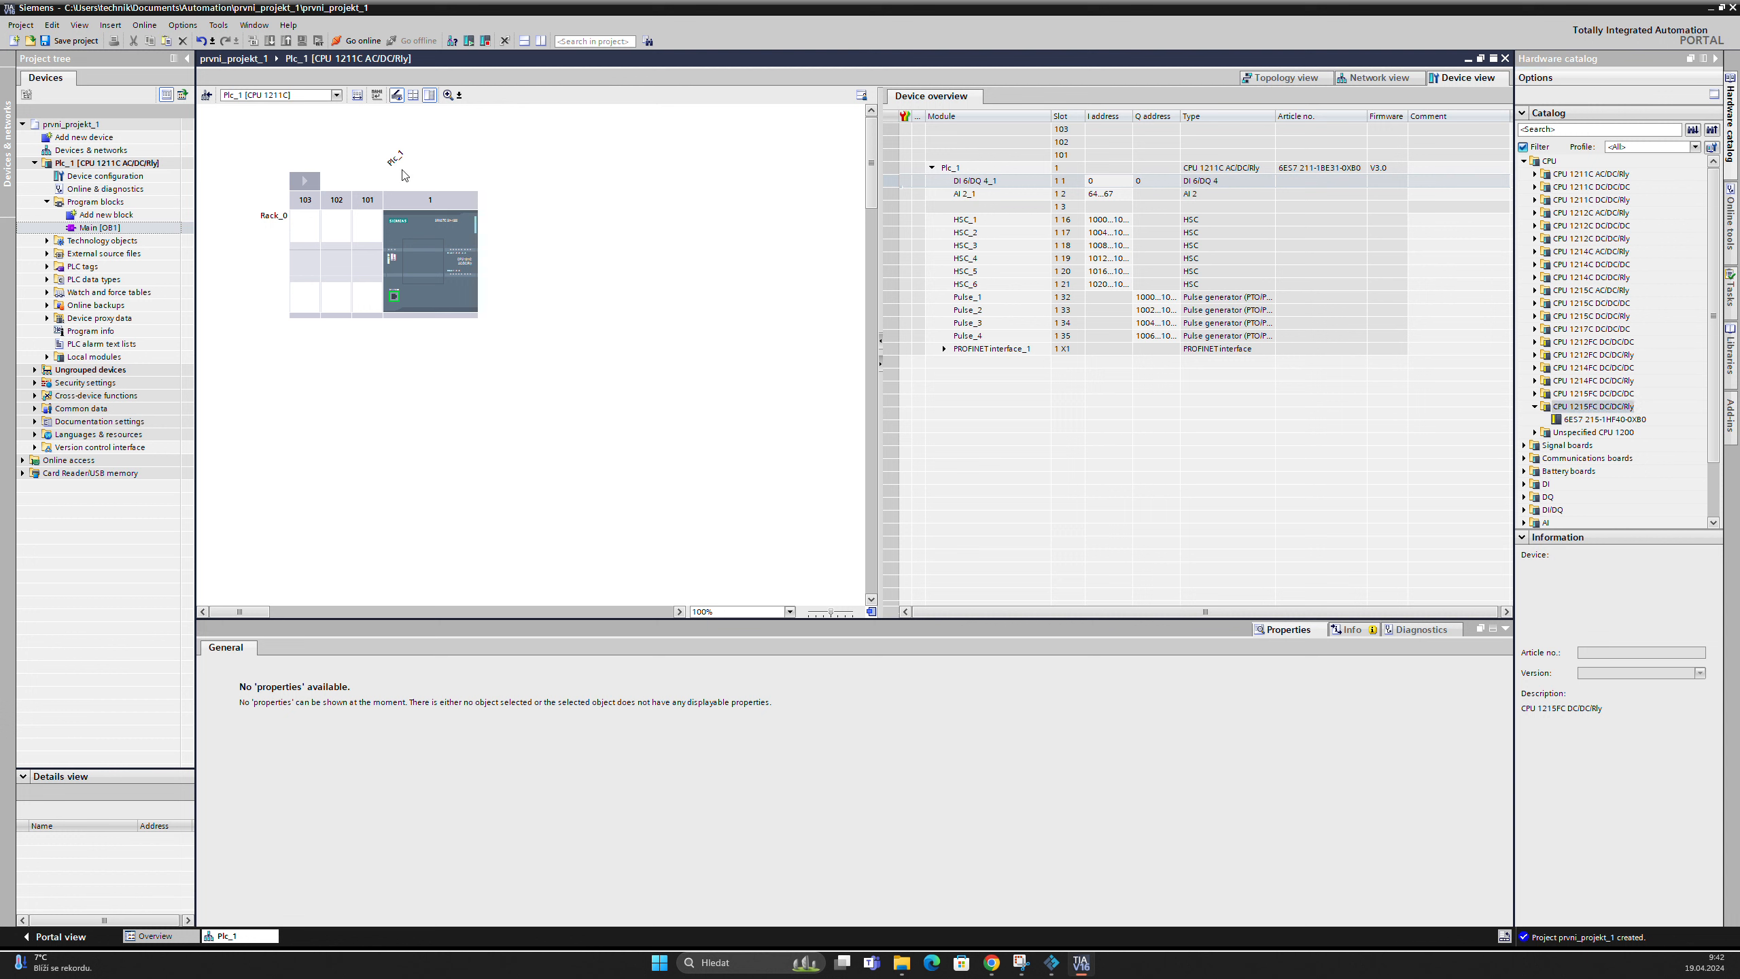
# Add a new SIMATIC S7-1500 controller, CPU 1516-3 PN/DP, article number 6ES7 516-3AN00-0AB0 with version V1.8, to the project
pyautogui.click(80, 150)
pyautogui.doubleClick(81, 137)
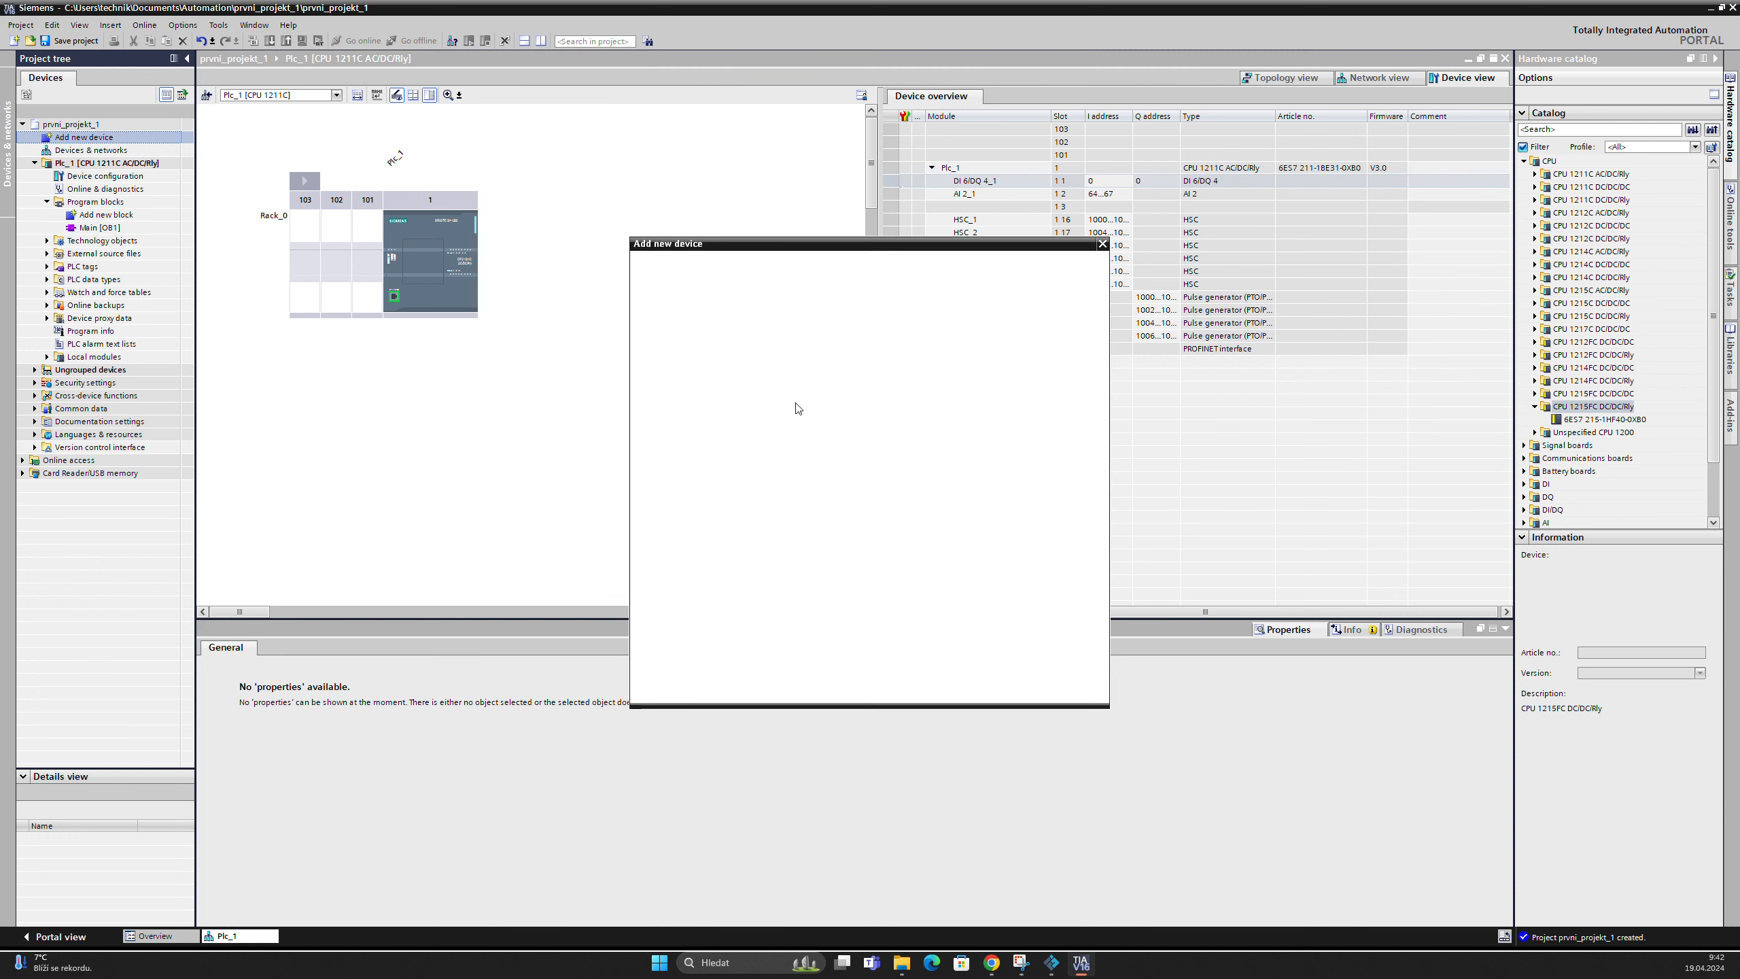
pyautogui.click(746, 339)
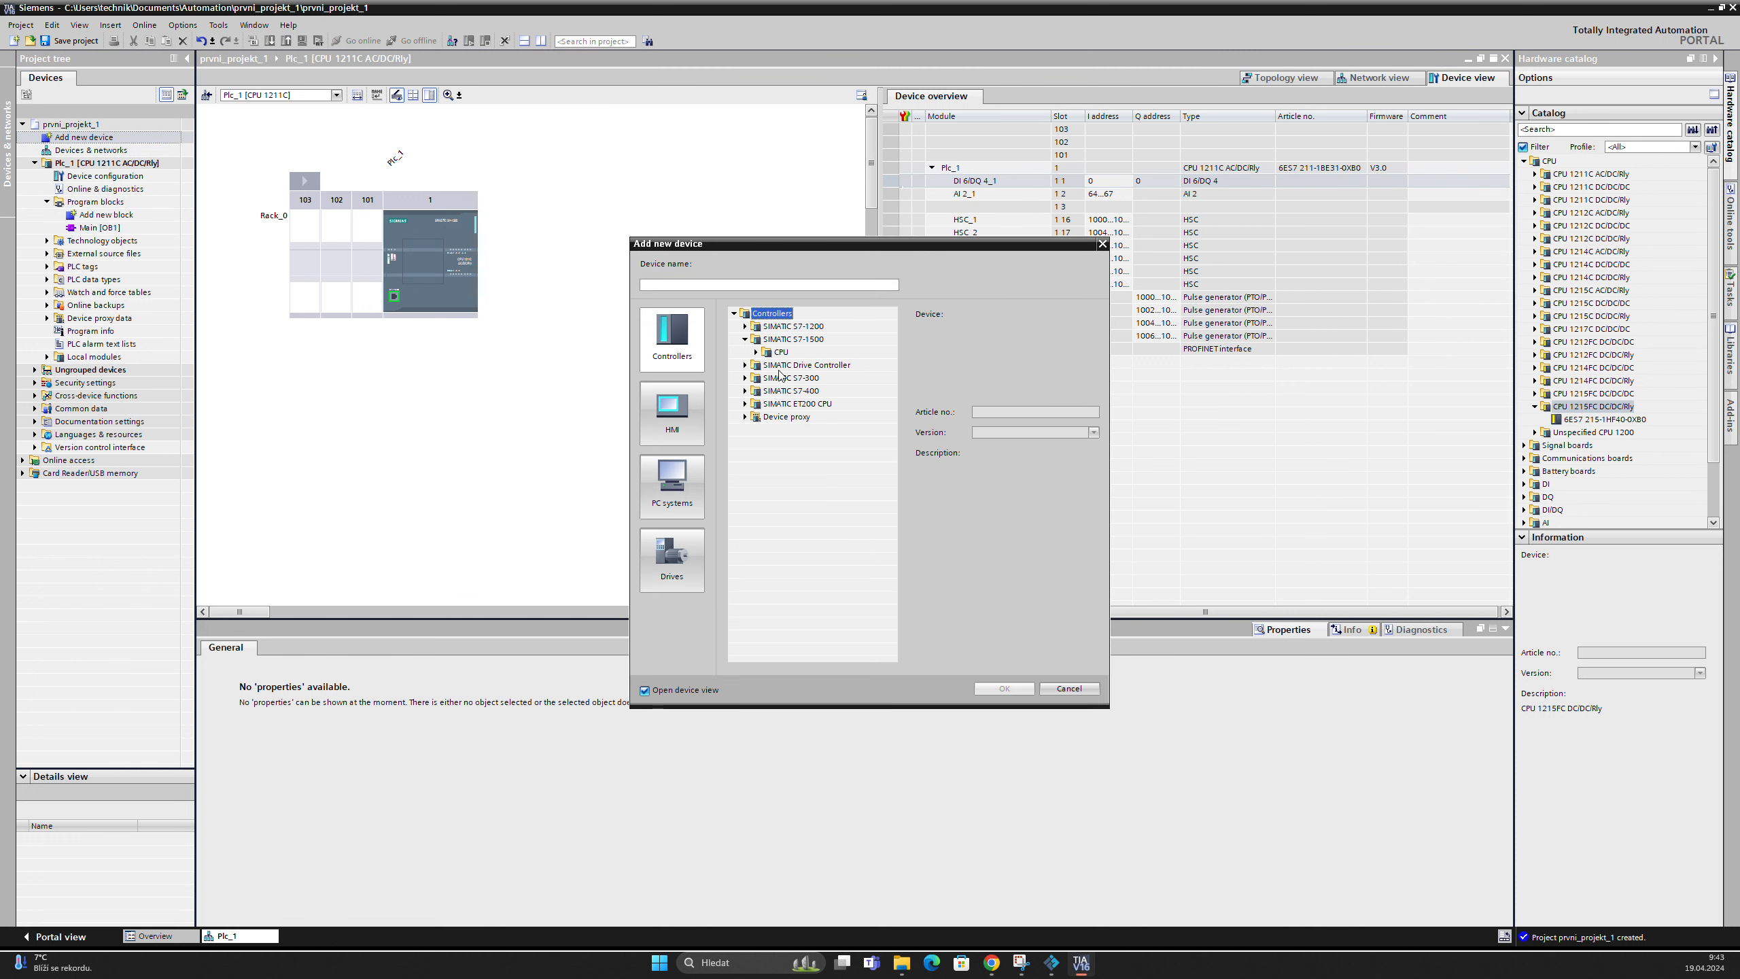
pyautogui.click(756, 352)
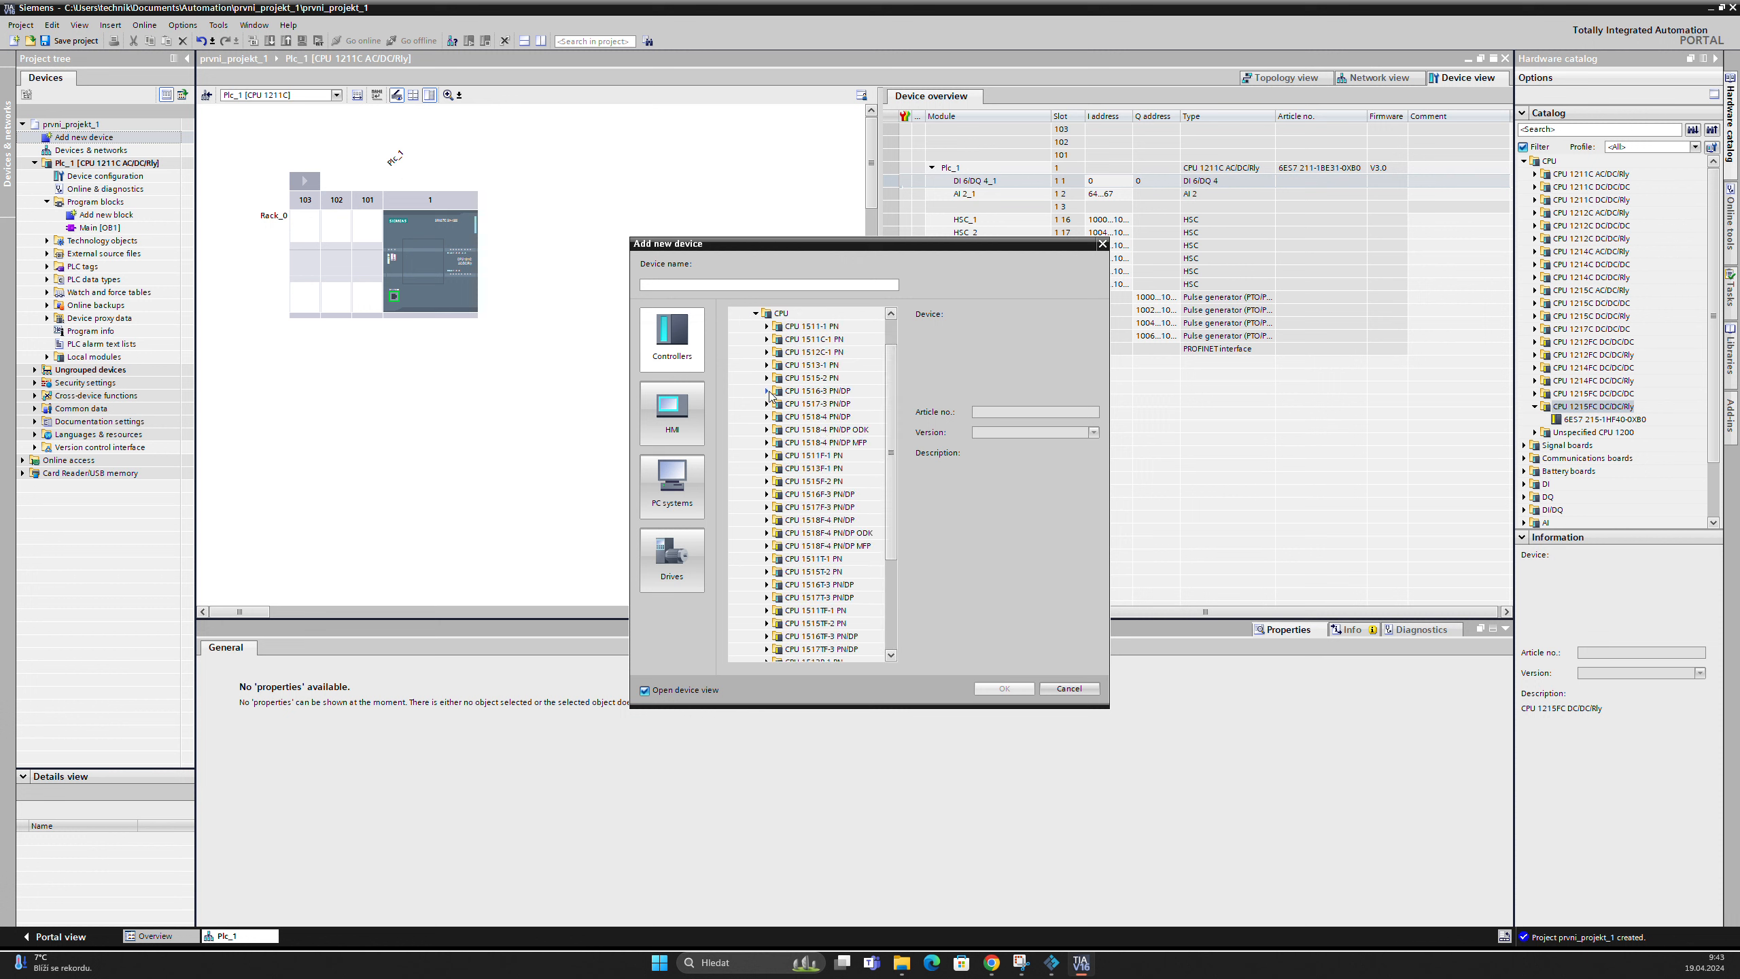
pyautogui.click(766, 390)
pyautogui.click(830, 404)
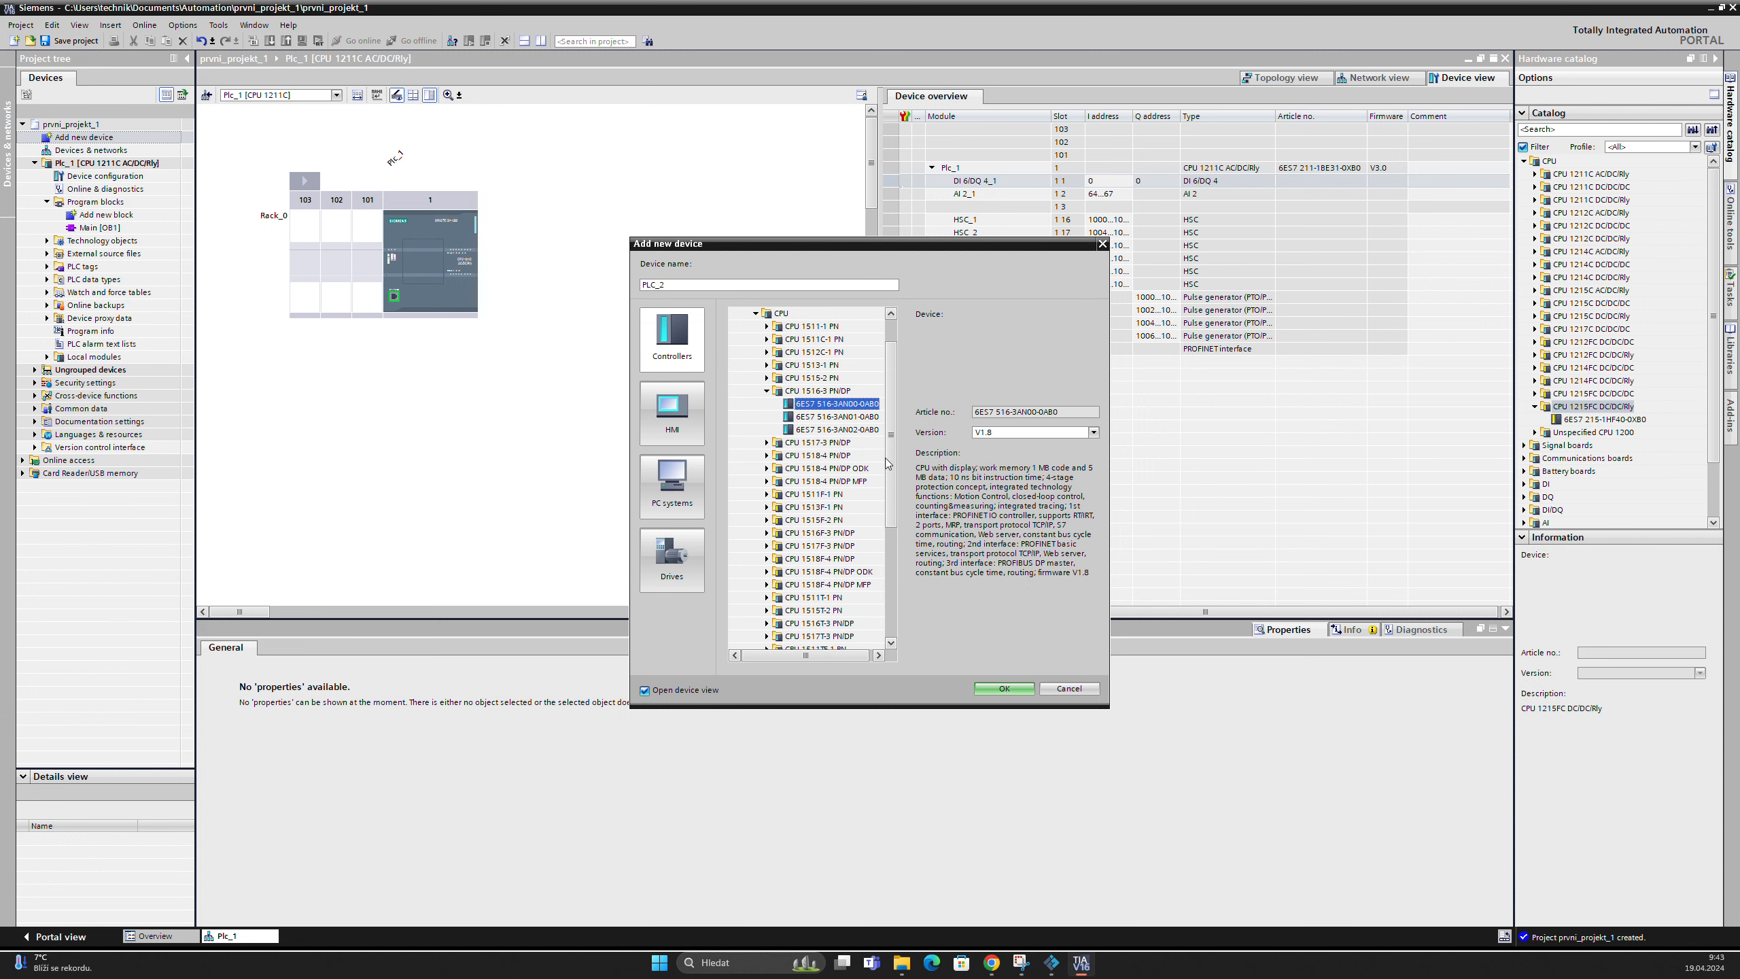
pyautogui.click(1004, 687)
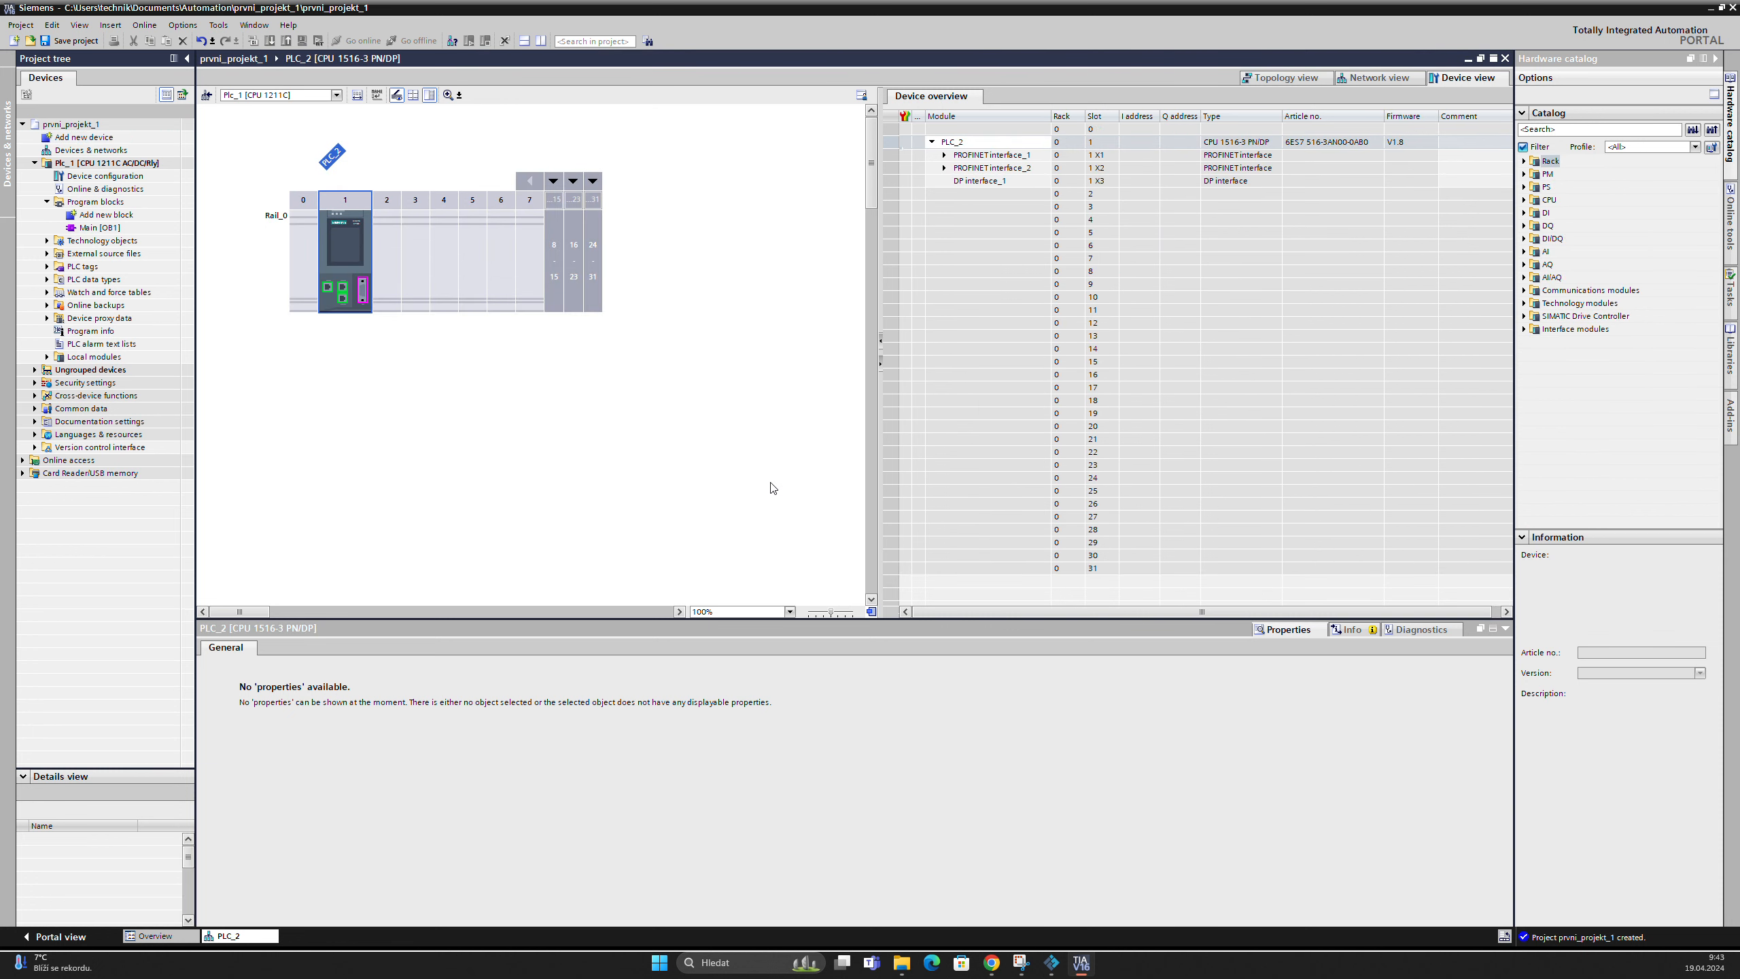
# Inspect PLC_2 on its rail, view both PLCs in the network overview, and return to PLC_2's device view
pyautogui.click(550, 404)
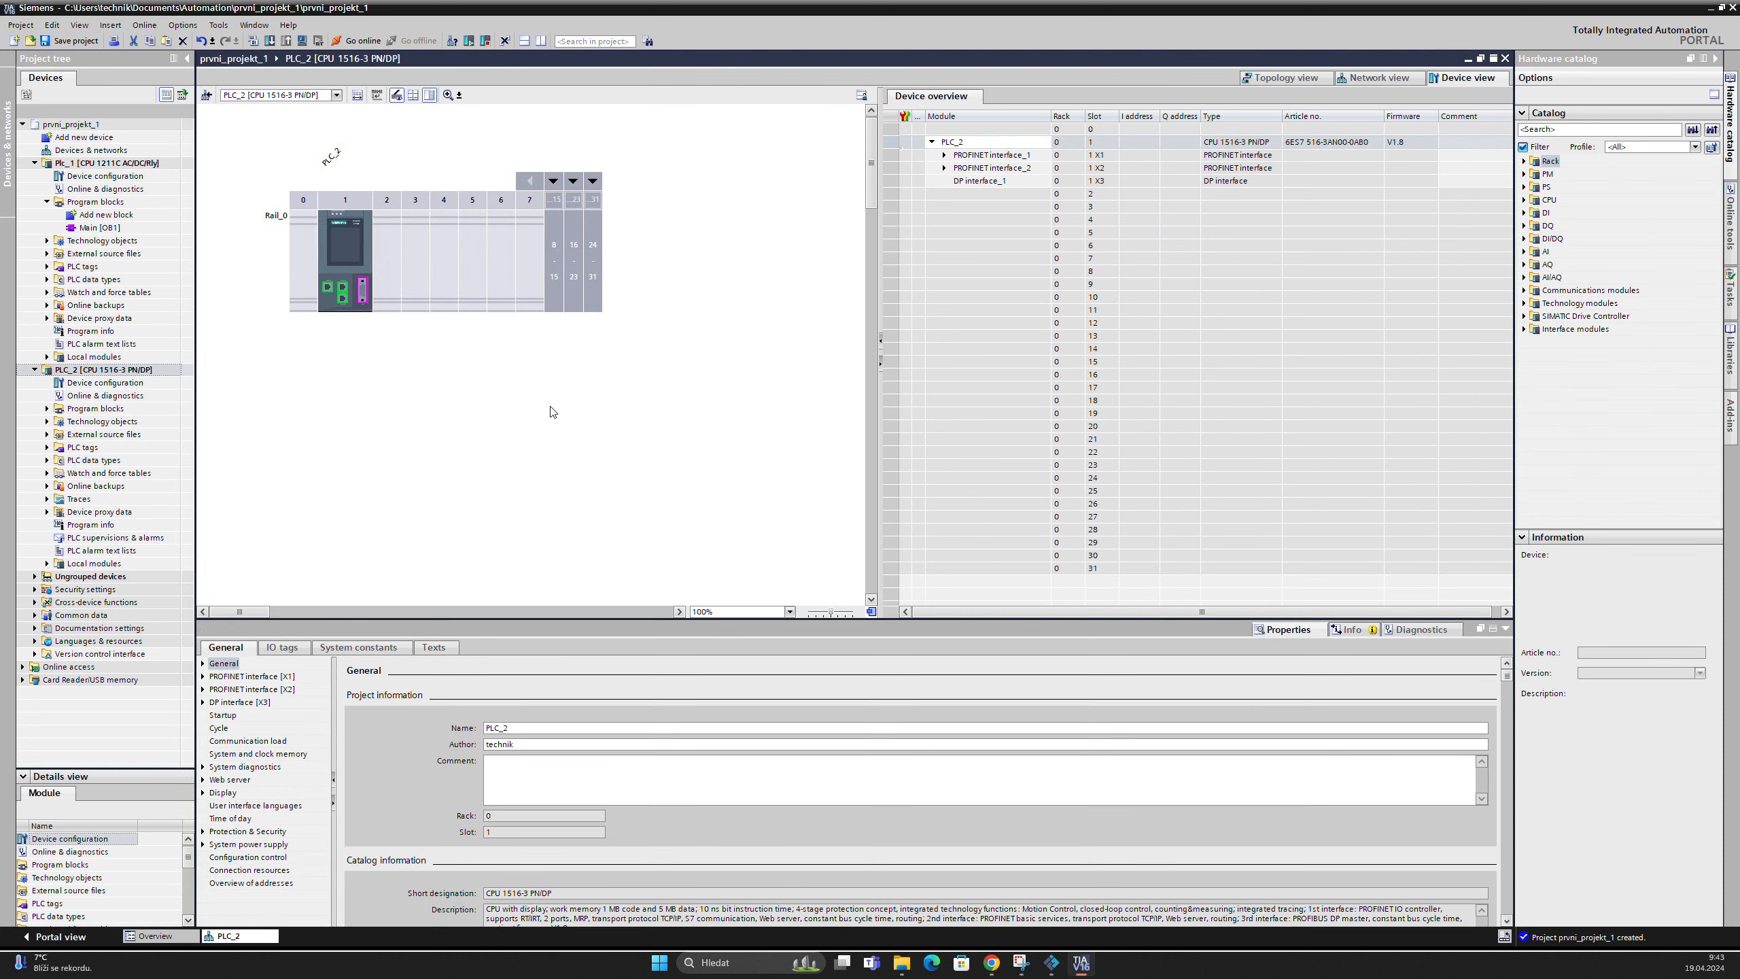
pyautogui.click(343, 250)
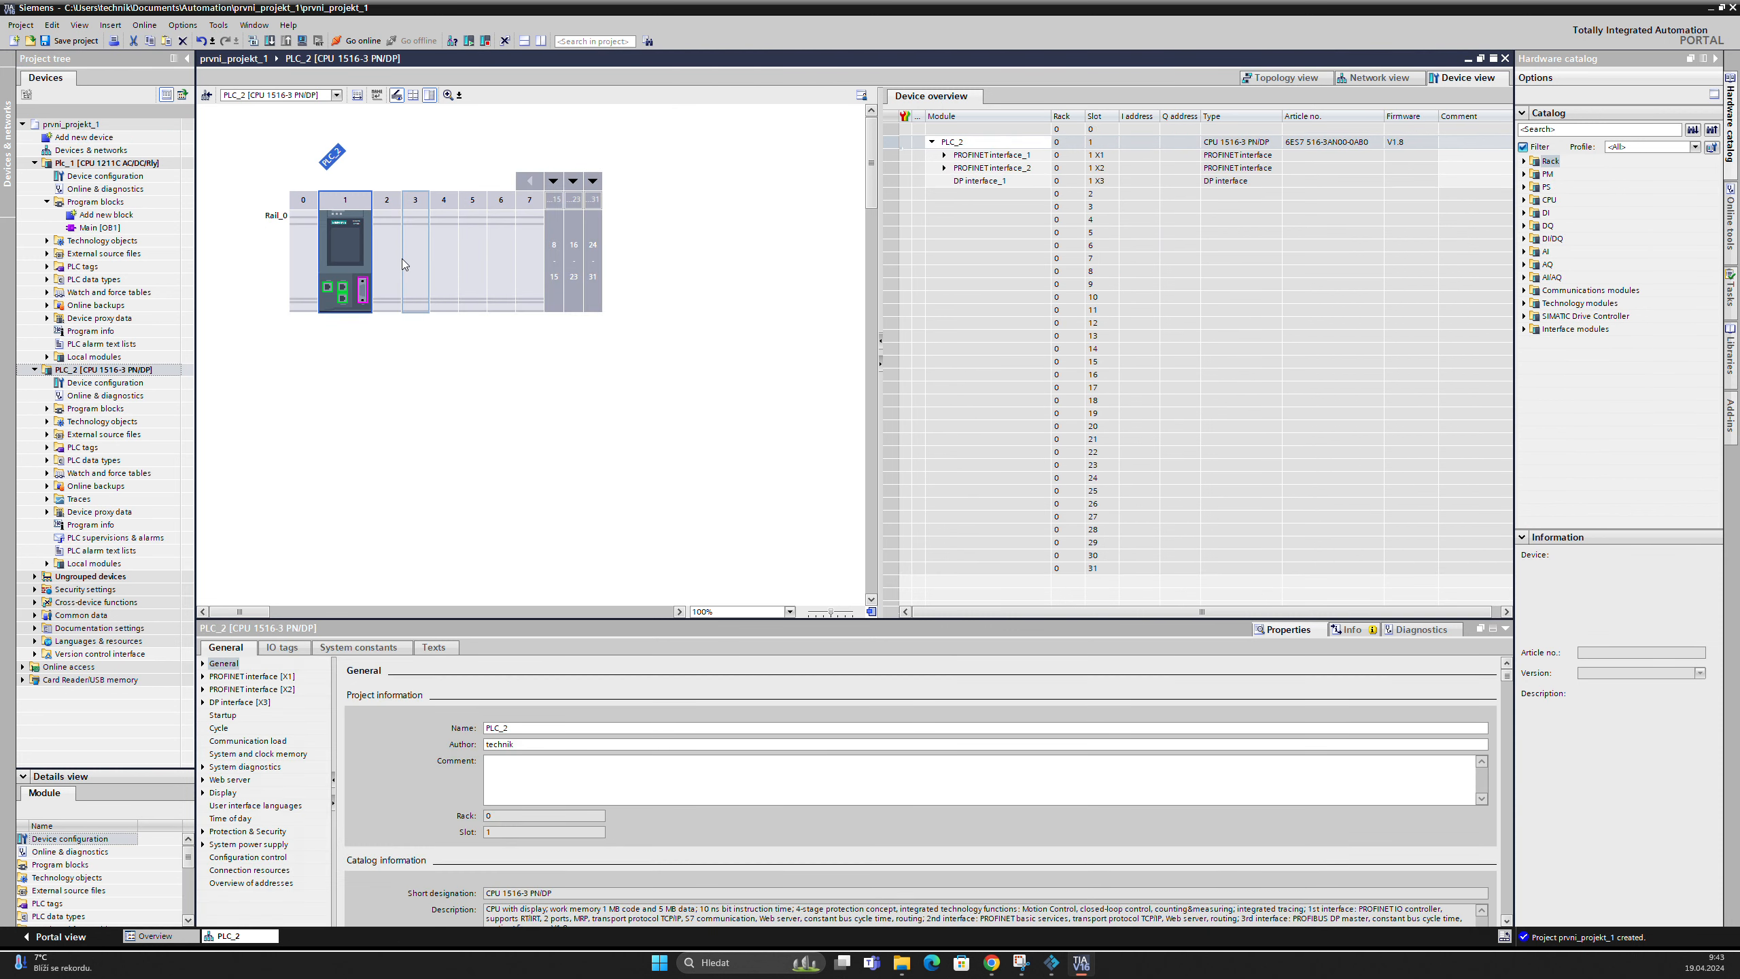
pyautogui.click(102, 149)
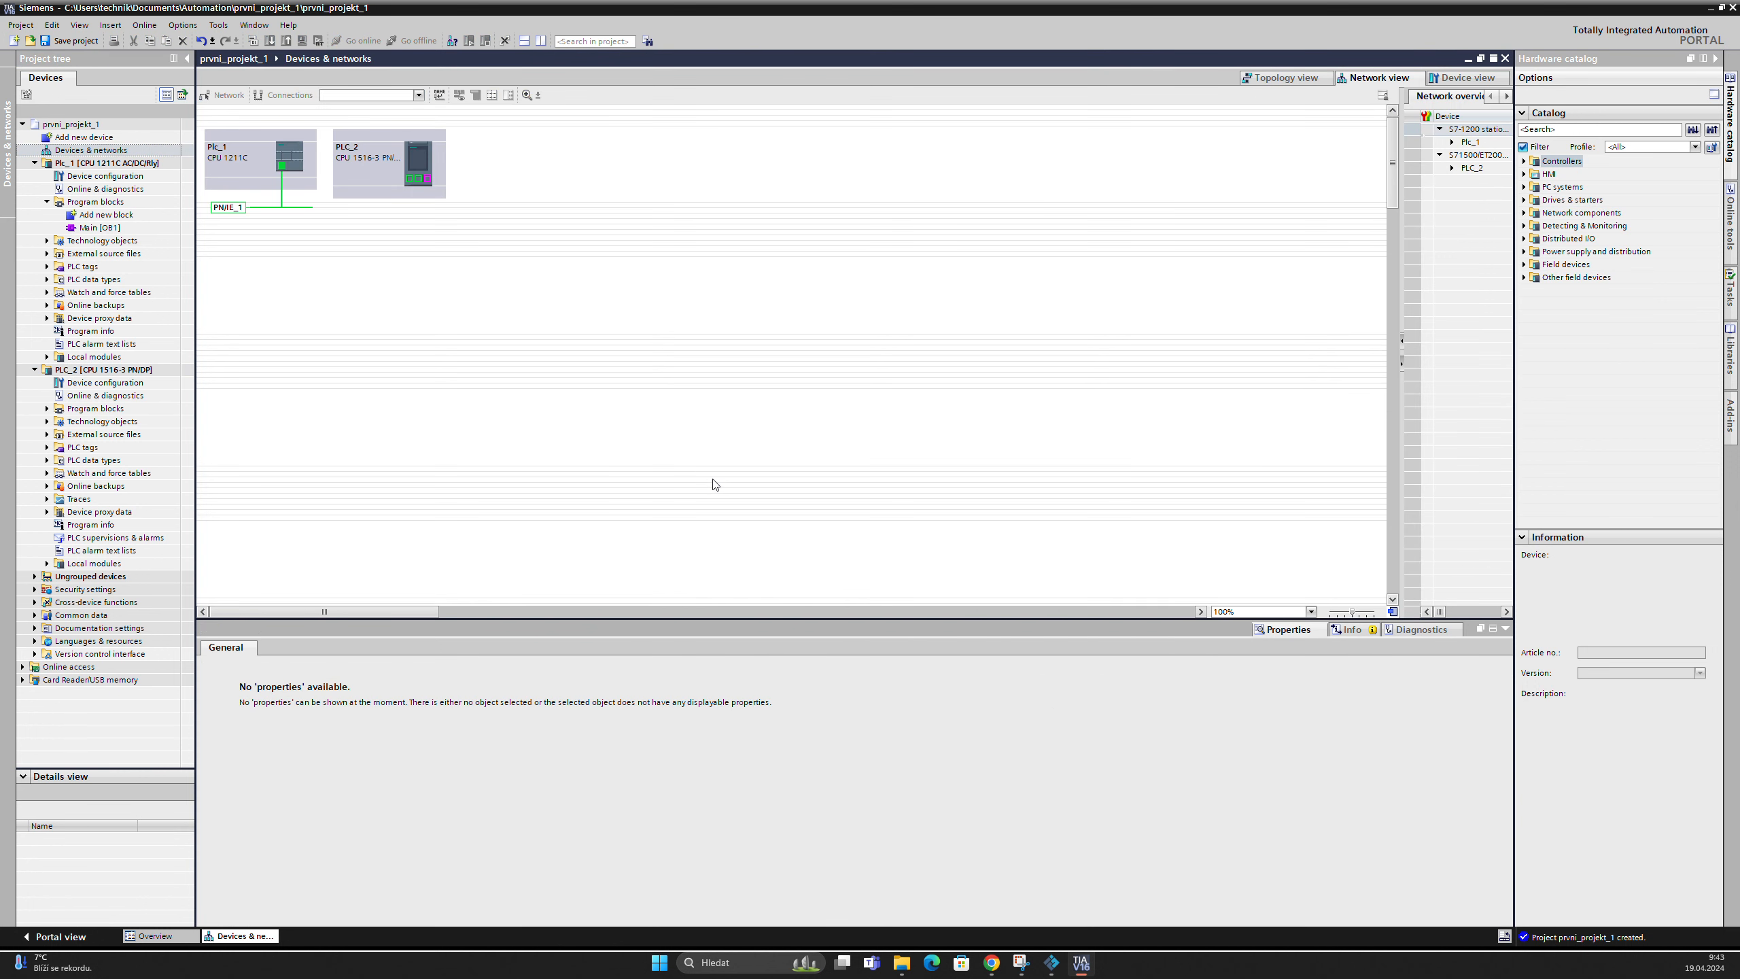
pyautogui.doubleClick(420, 160)
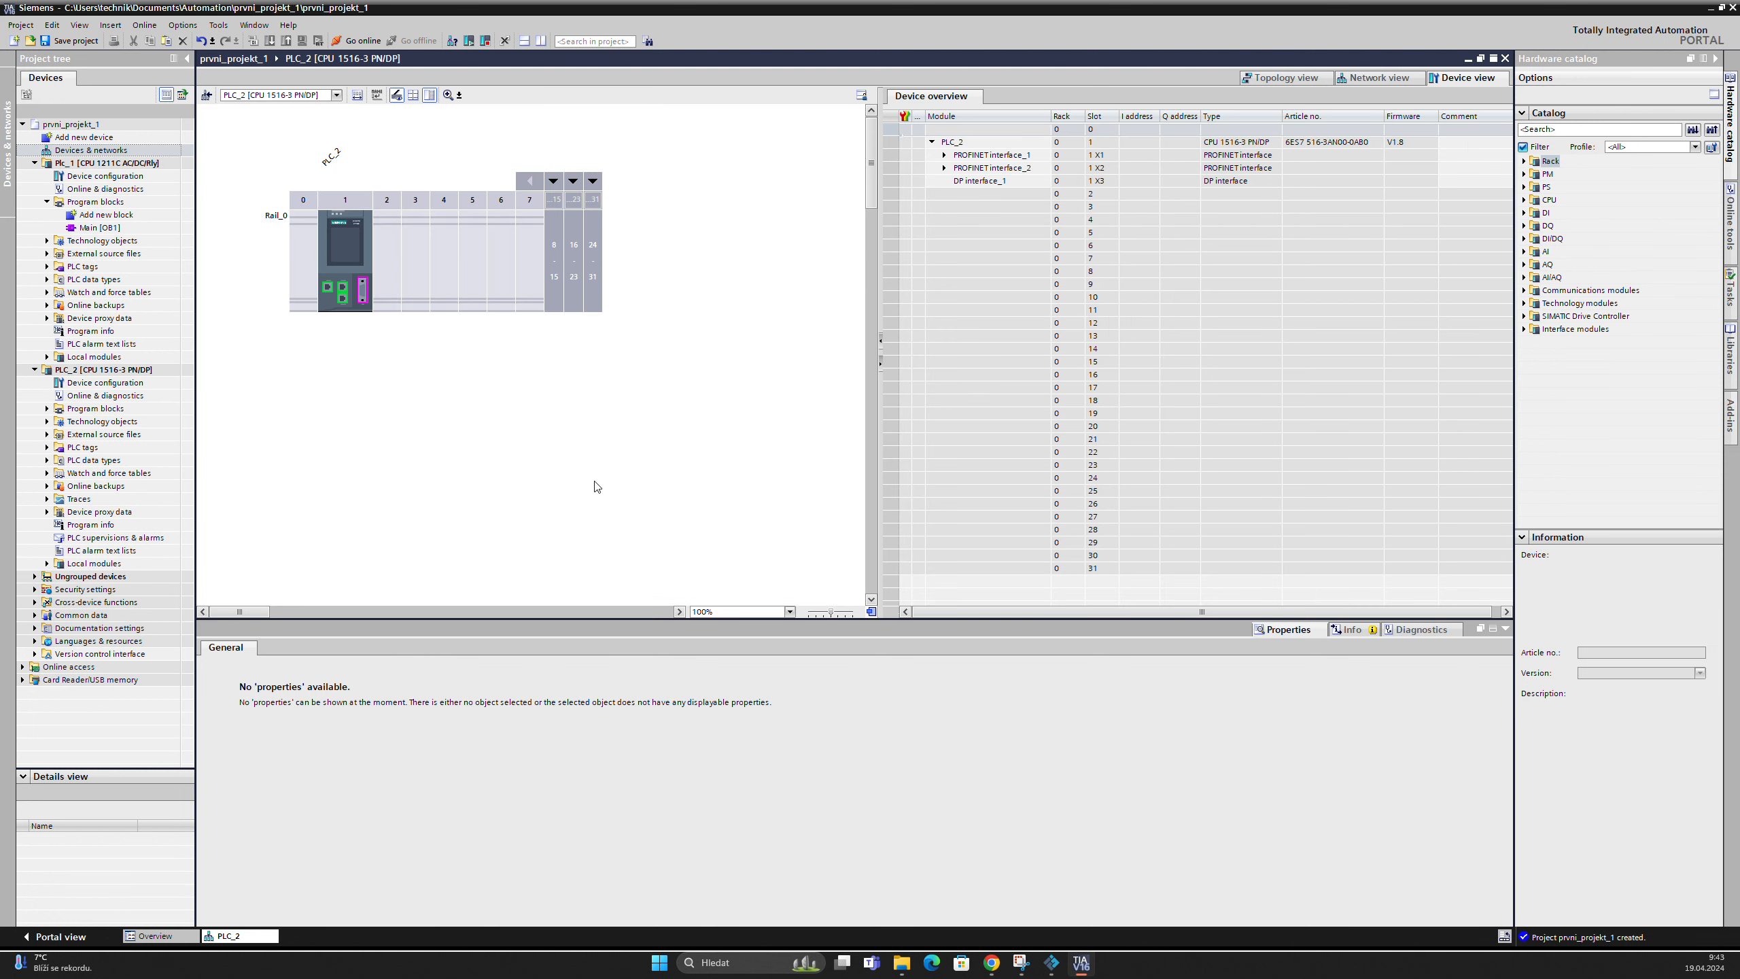
# Insert the digital output module DQ 16x24VDC/0.5A BA, 6ES7 522-1BH10-0AA0, into slot 2 of PLC_2's rail
pyautogui.click(1525, 226)
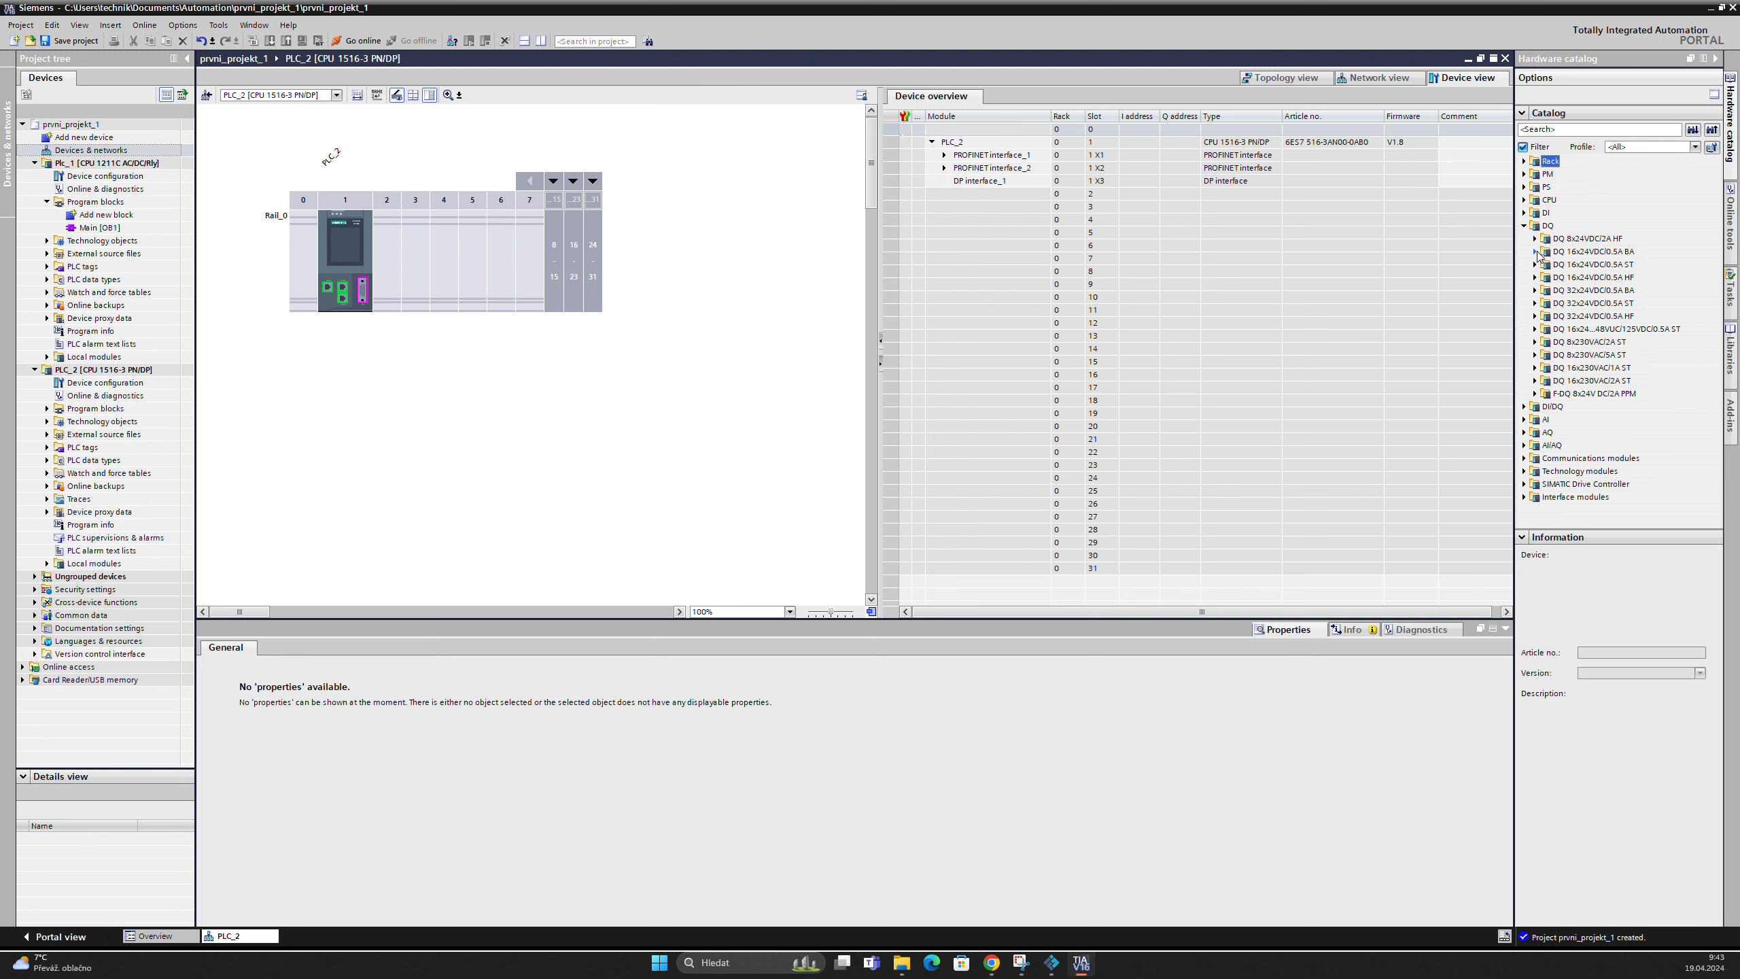
pyautogui.click(1536, 252)
pyautogui.moveTo(1577, 265); pyautogui.dragTo(389, 233)
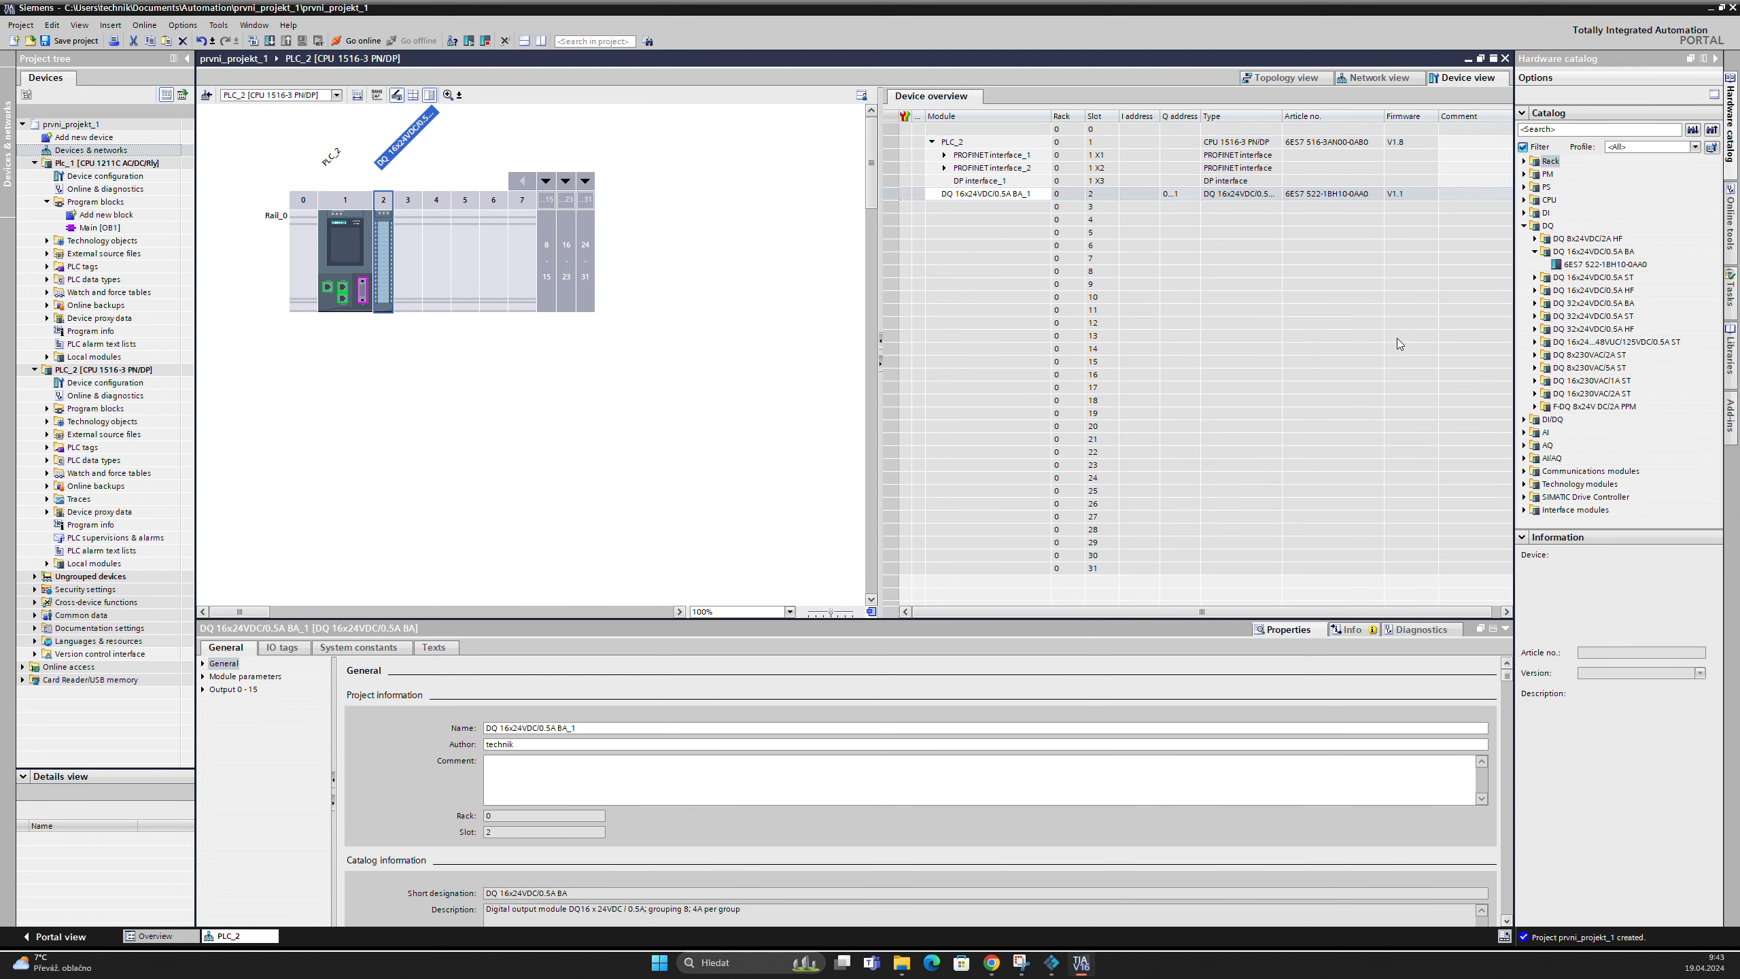
# Insert the digital input module DI 16x24VDC BA, 6ES7 521-1BH10-0AA0, into slot 3 of PLC_2's rail
pyautogui.click(1524, 213)
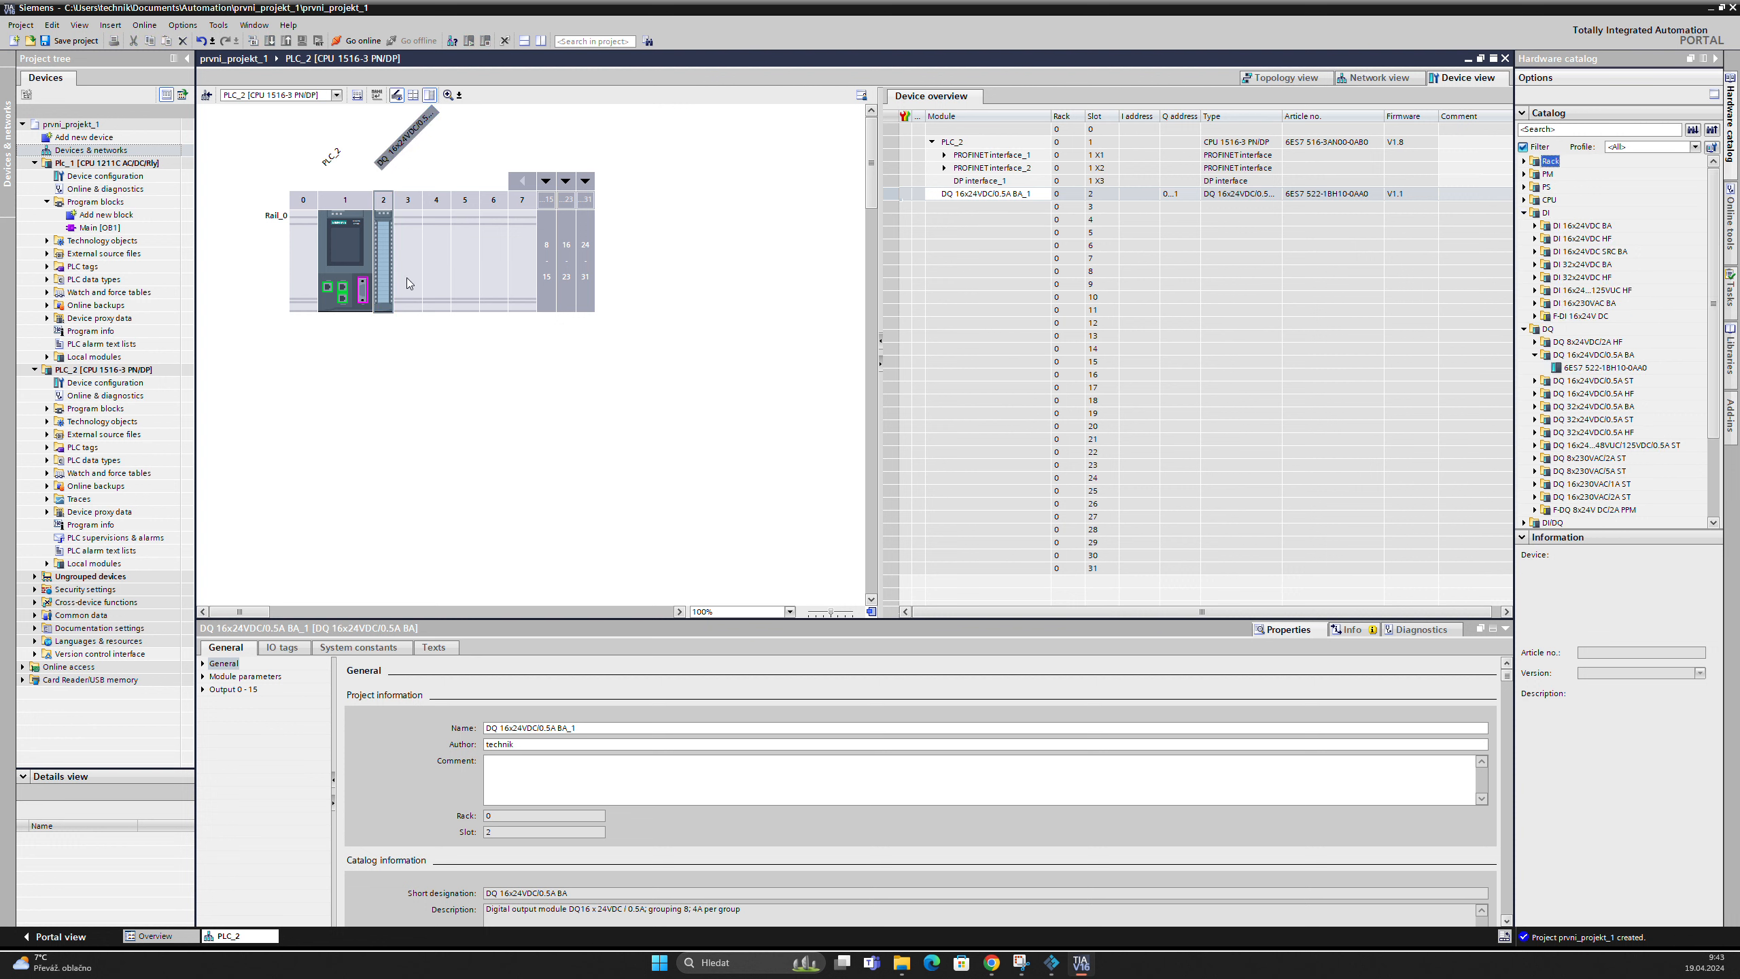
pyautogui.click(1535, 225)
pyautogui.moveTo(1582, 240); pyautogui.dragTo(413, 269)
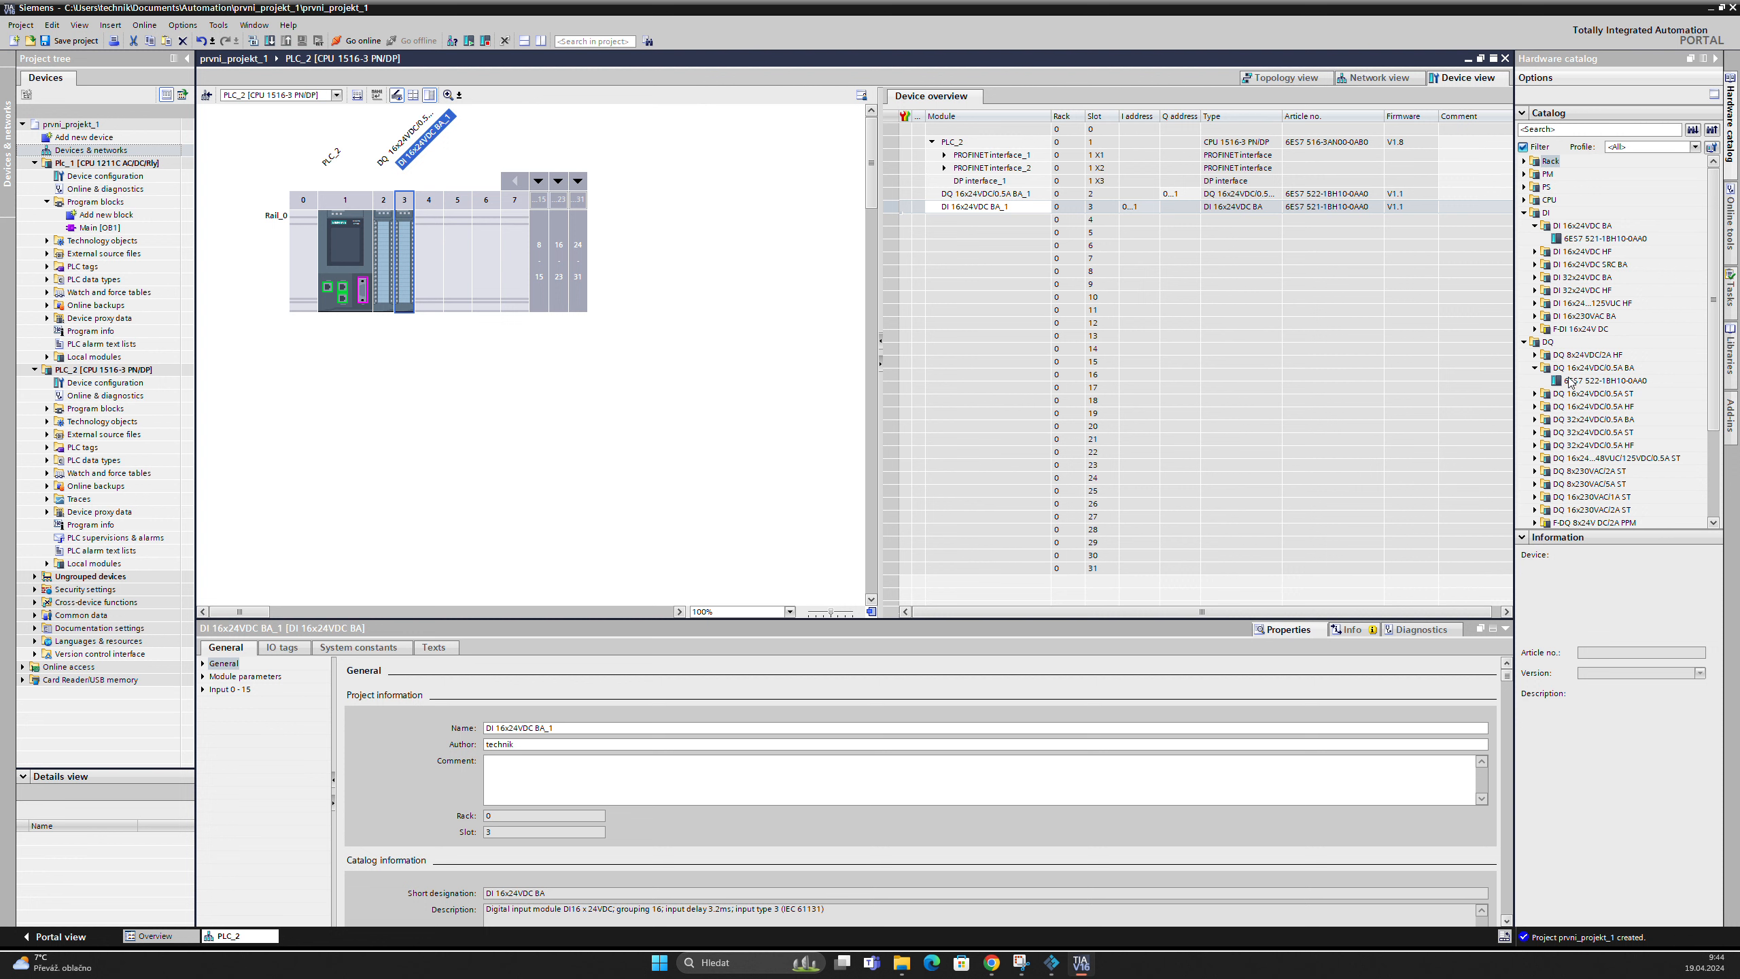
# Review the PS power supply types in the hardware catalog and collapse the expanded DI, DQ and PS groups
pyautogui.click(1536, 368)
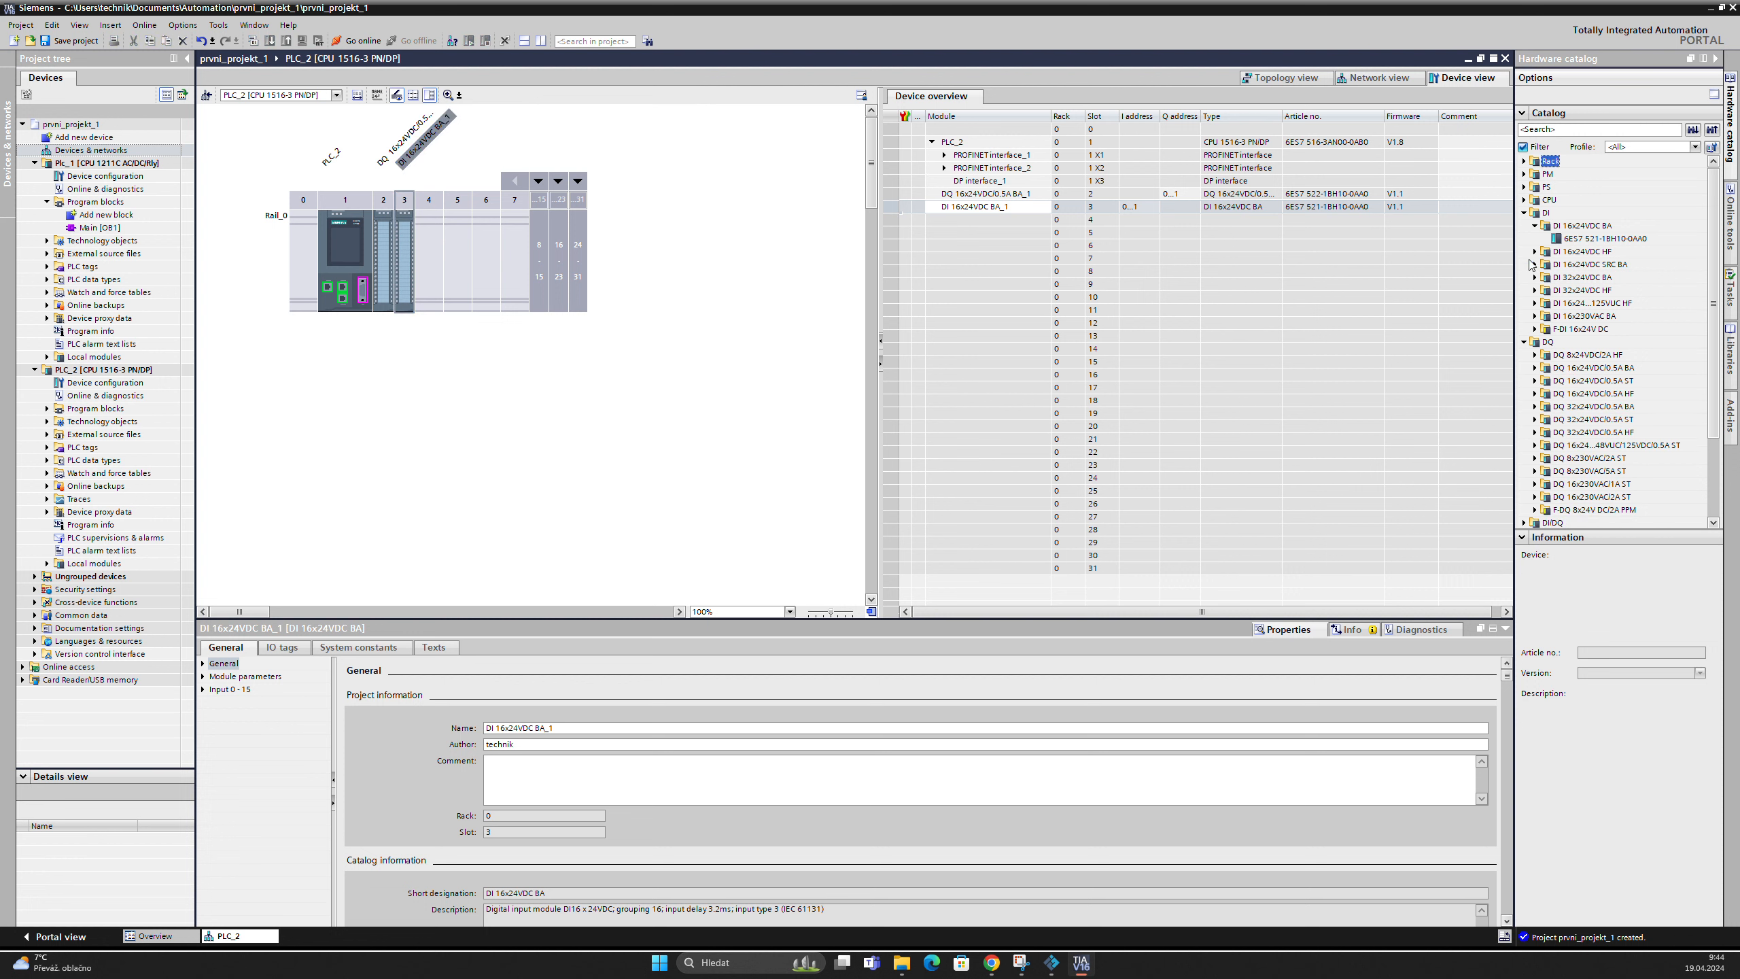
pyautogui.click(1536, 226)
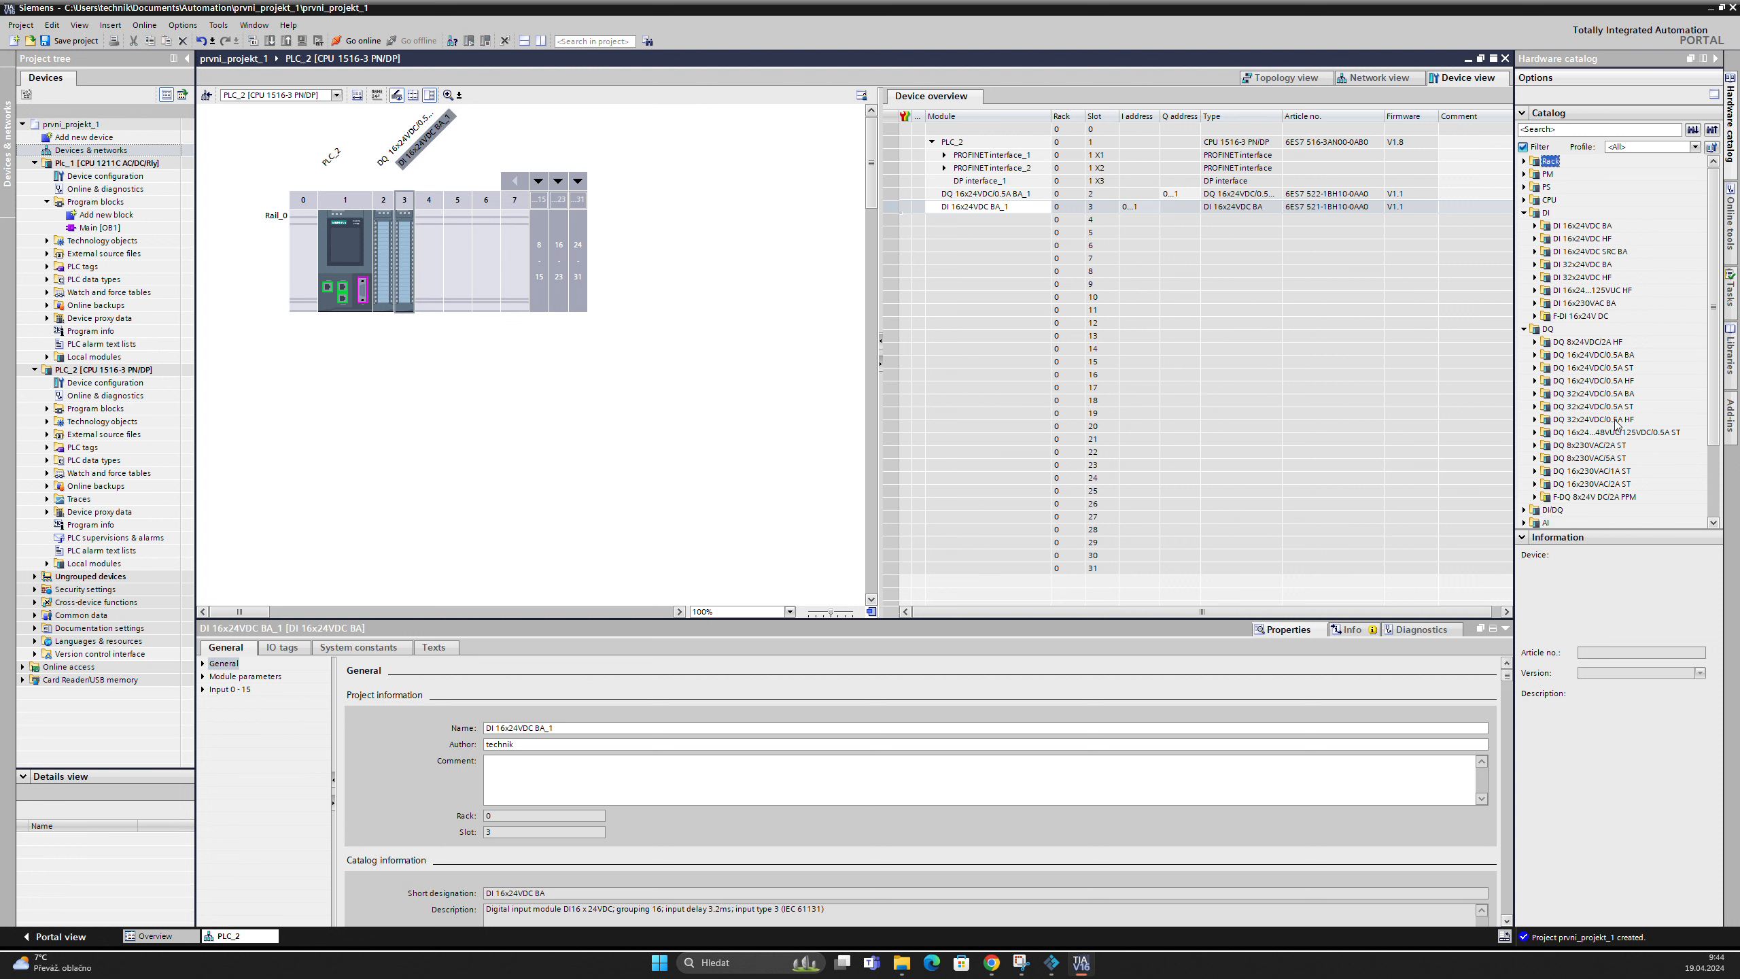
pyautogui.click(1524, 213)
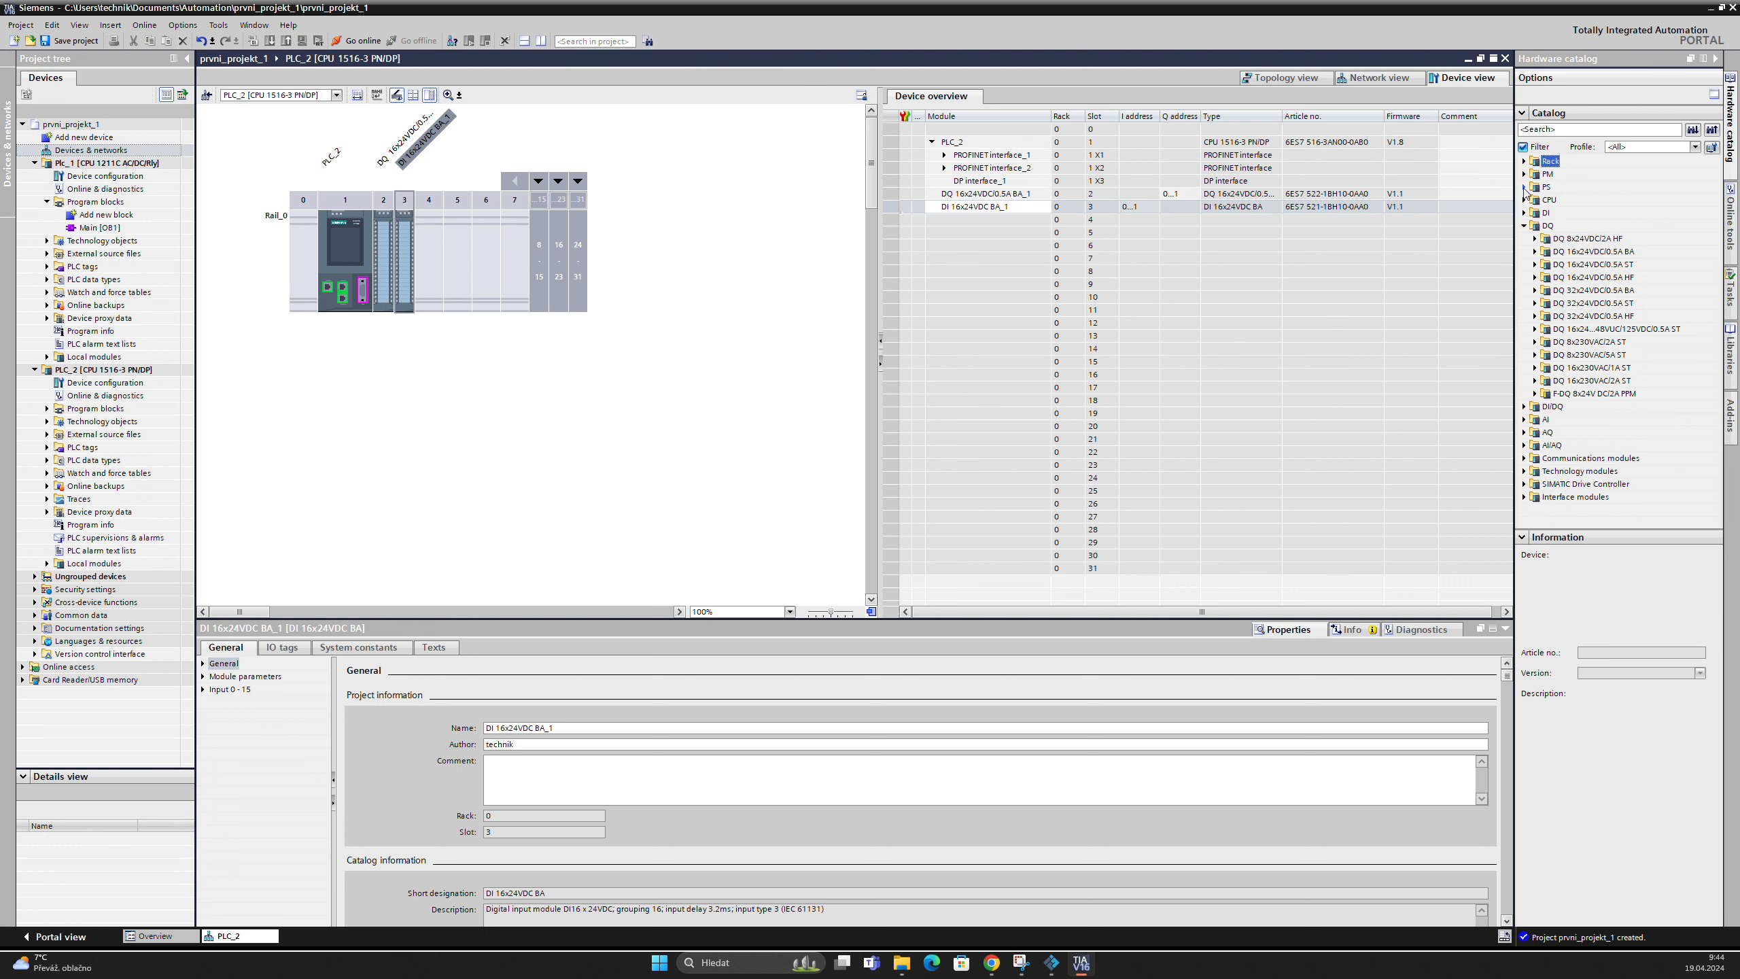
pyautogui.click(1525, 189)
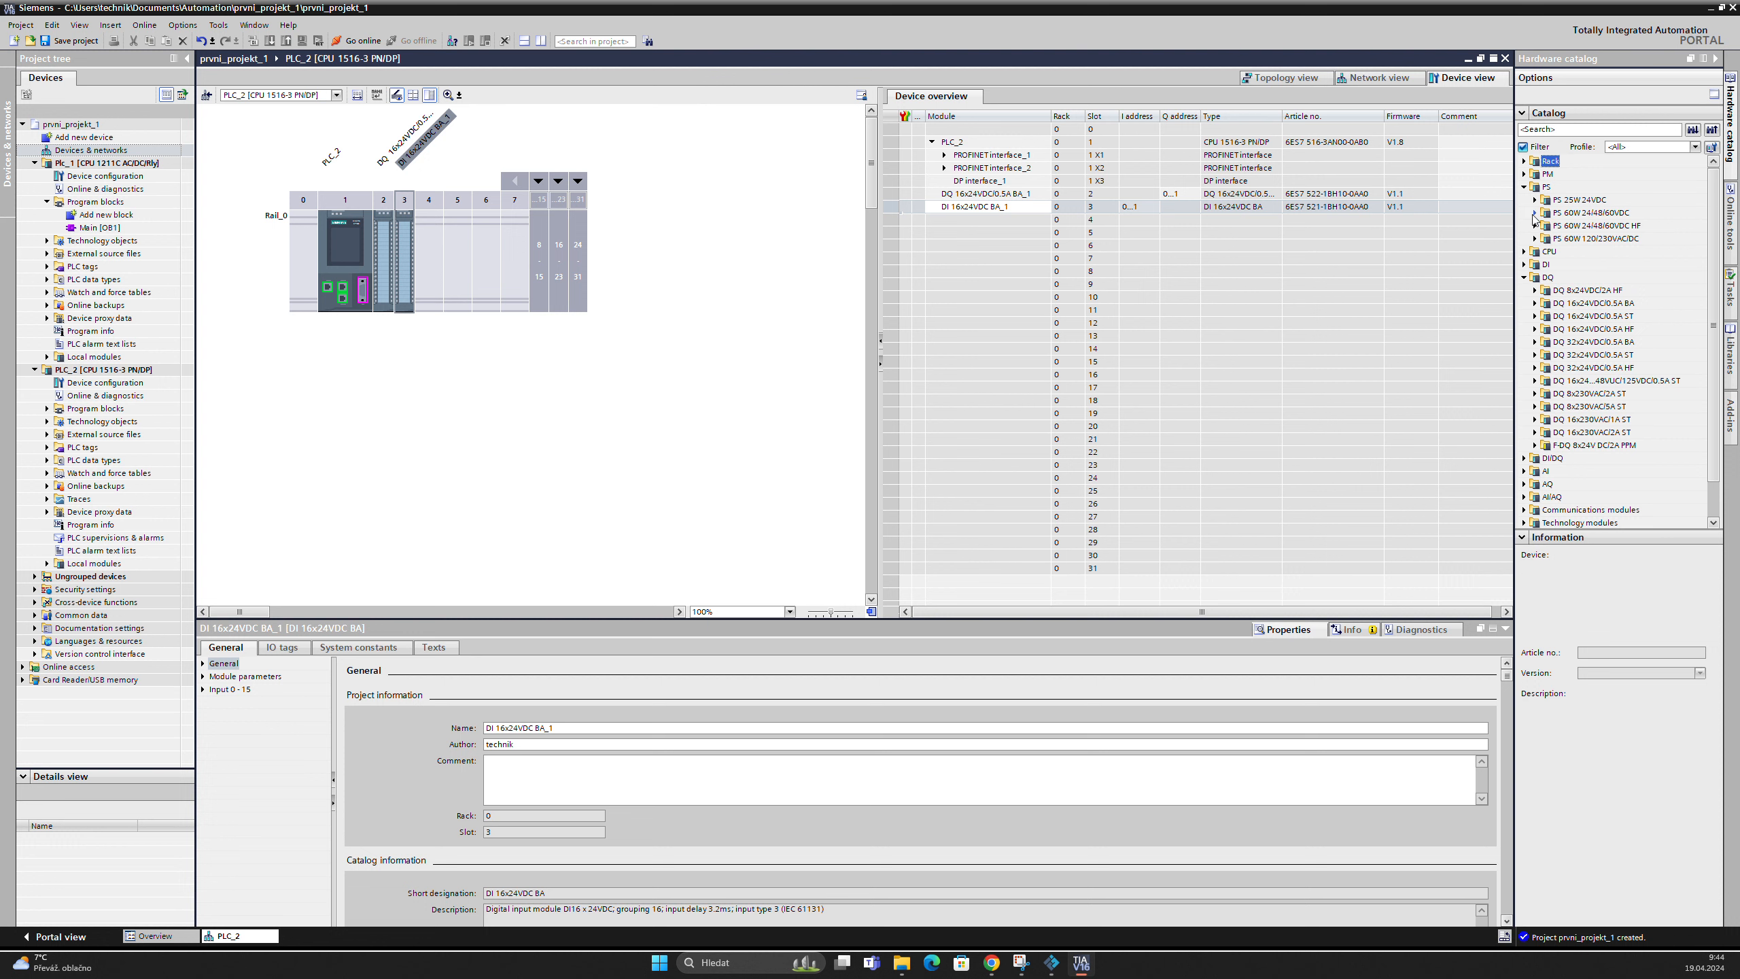
pyautogui.click(1525, 187)
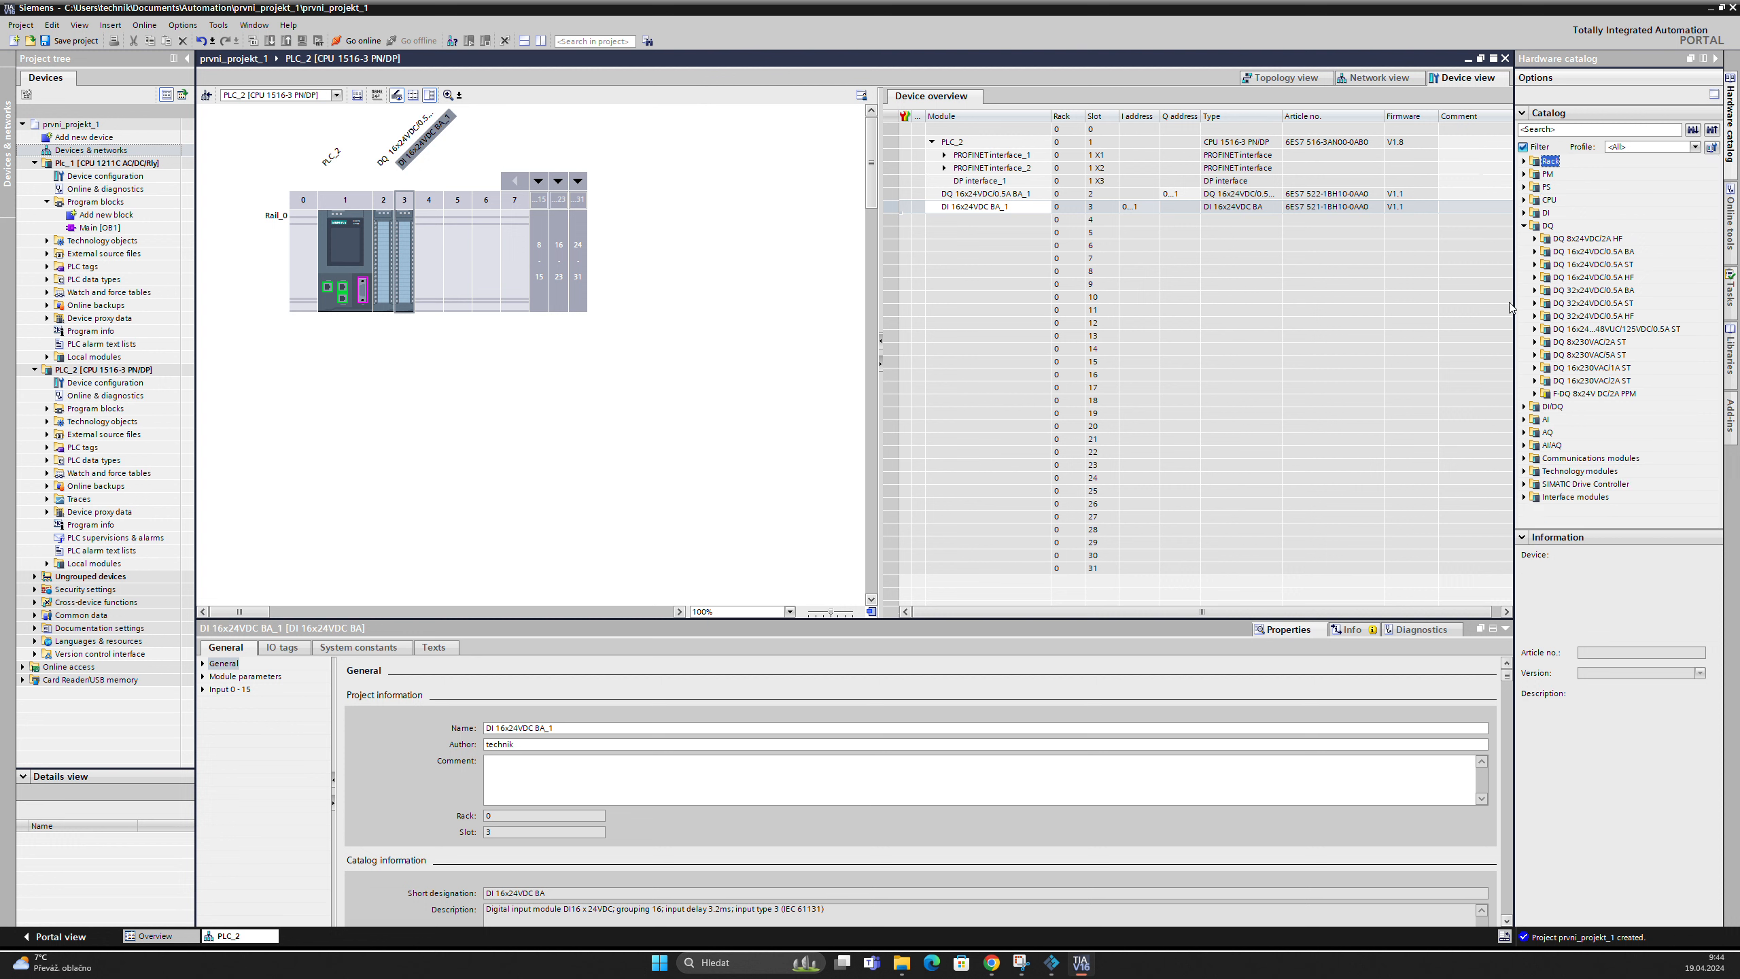
pyautogui.click(1525, 226)
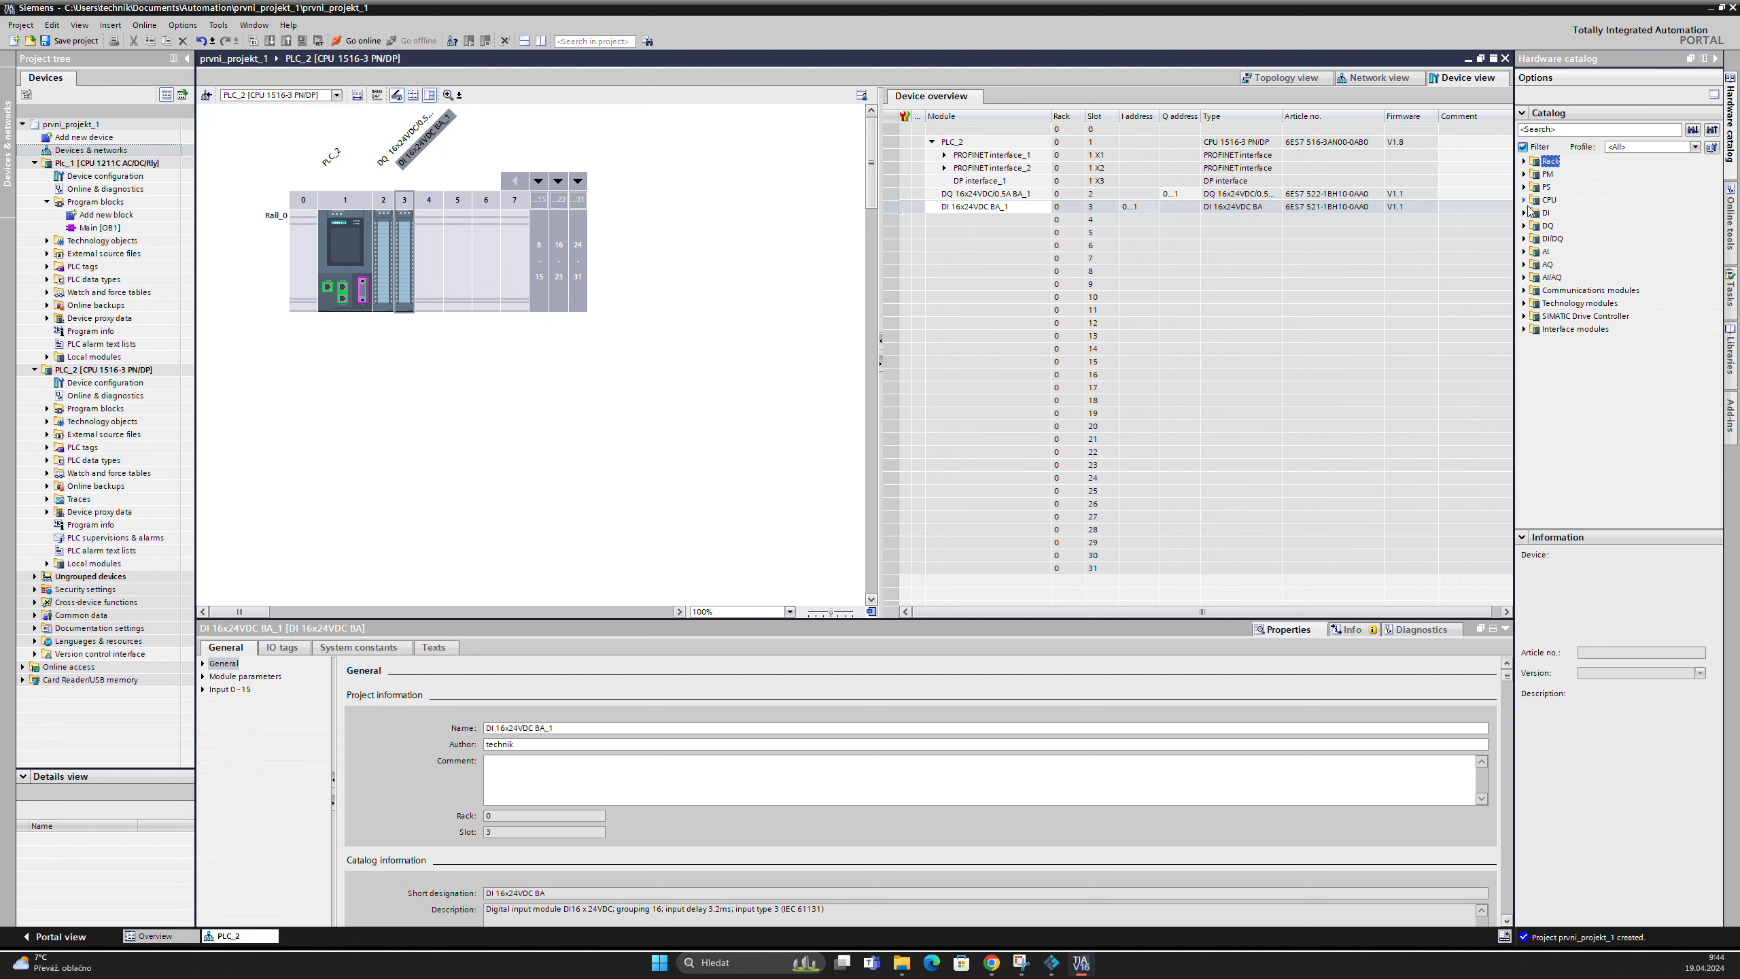
# Insert the PROFINET/Ethernet communications module CP 1543-1, 6GK7 543-1AX00-0XE0, into slot 4 of PLC_2's rail
pyautogui.click(1525, 291)
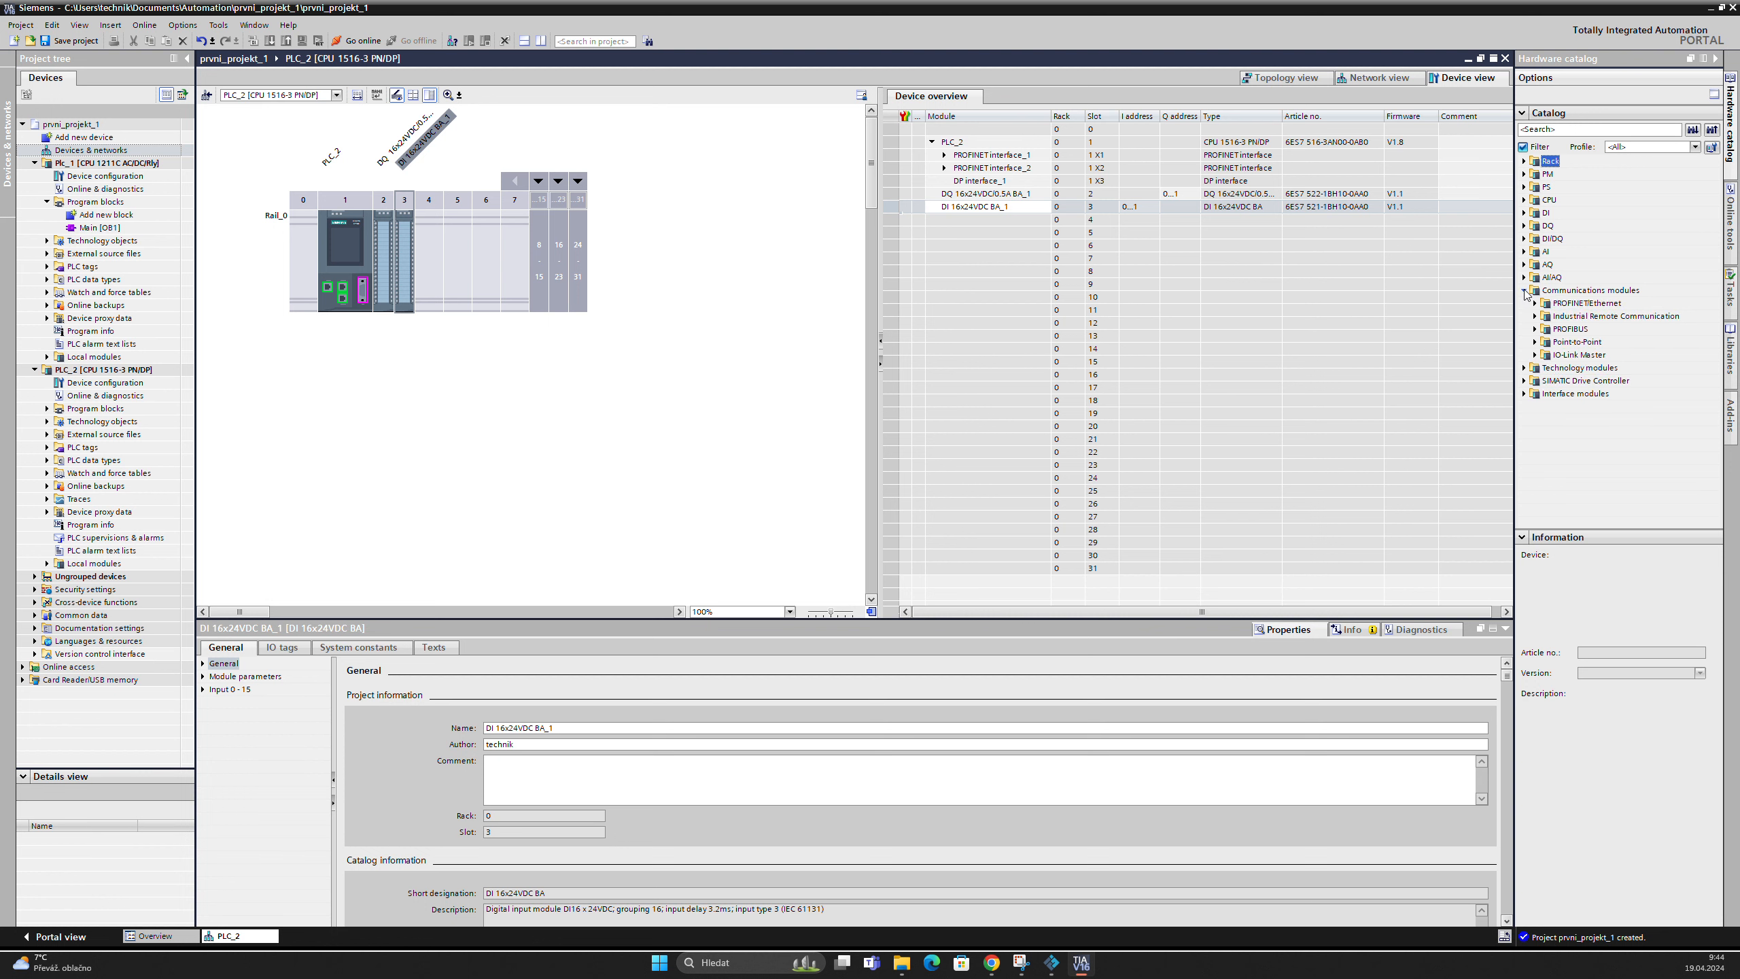
pyautogui.click(1536, 303)
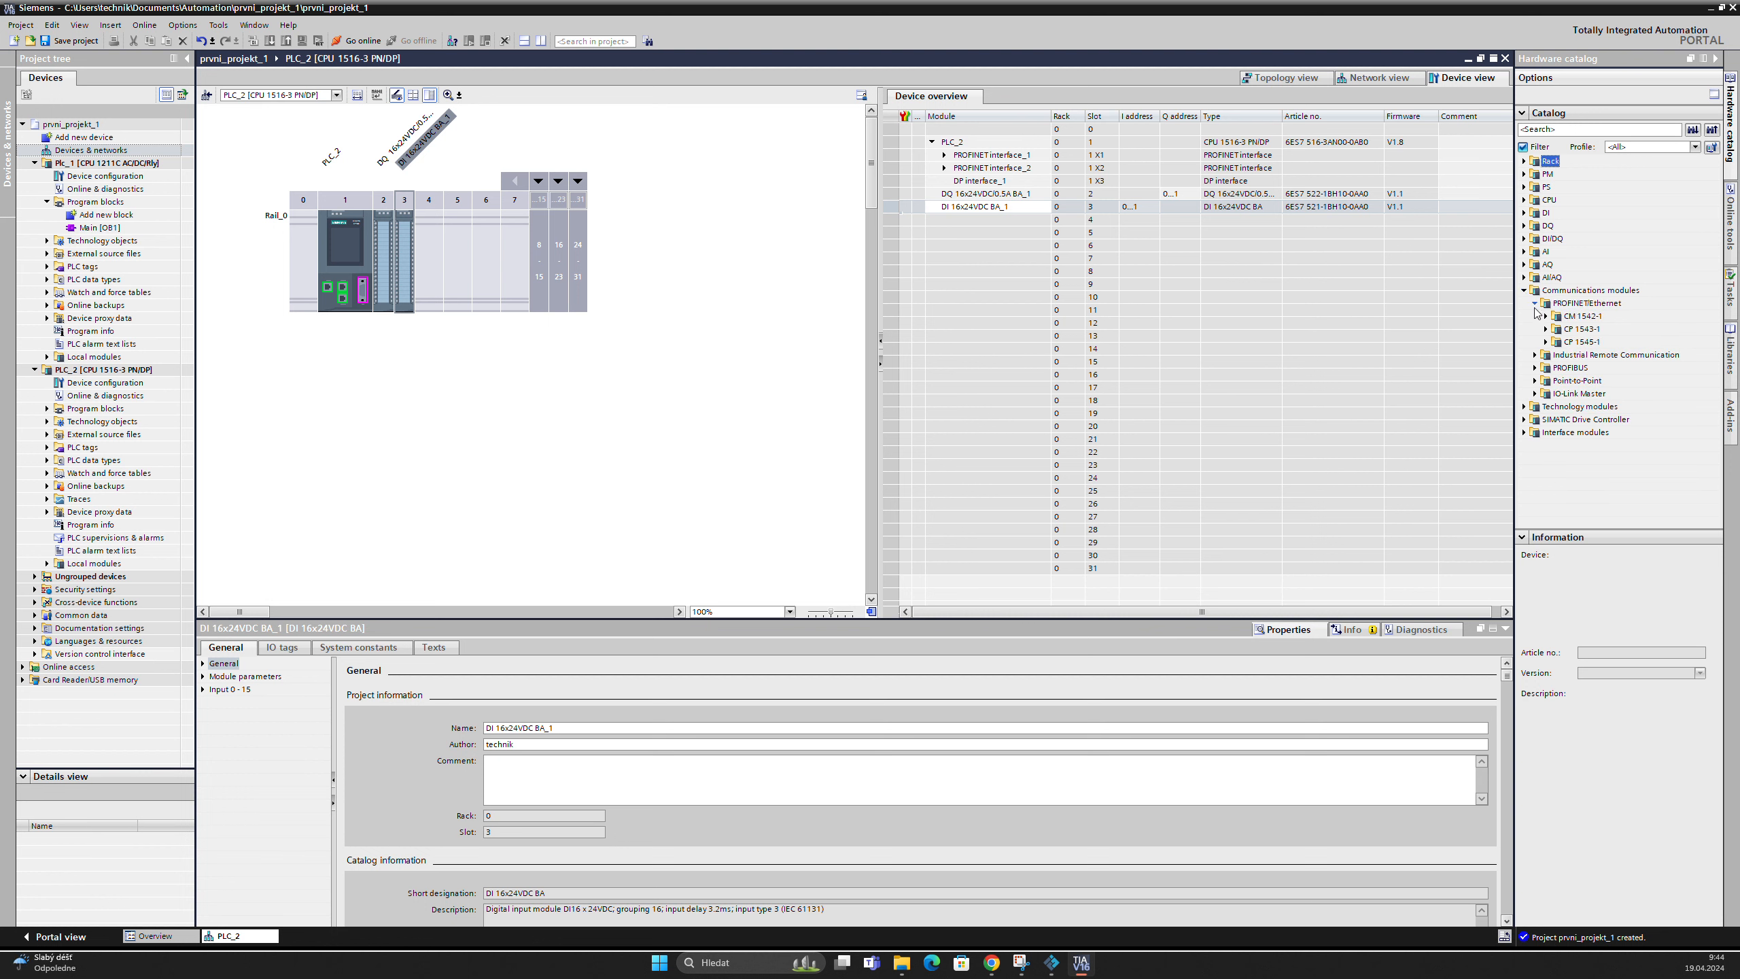
pyautogui.click(1545, 329)
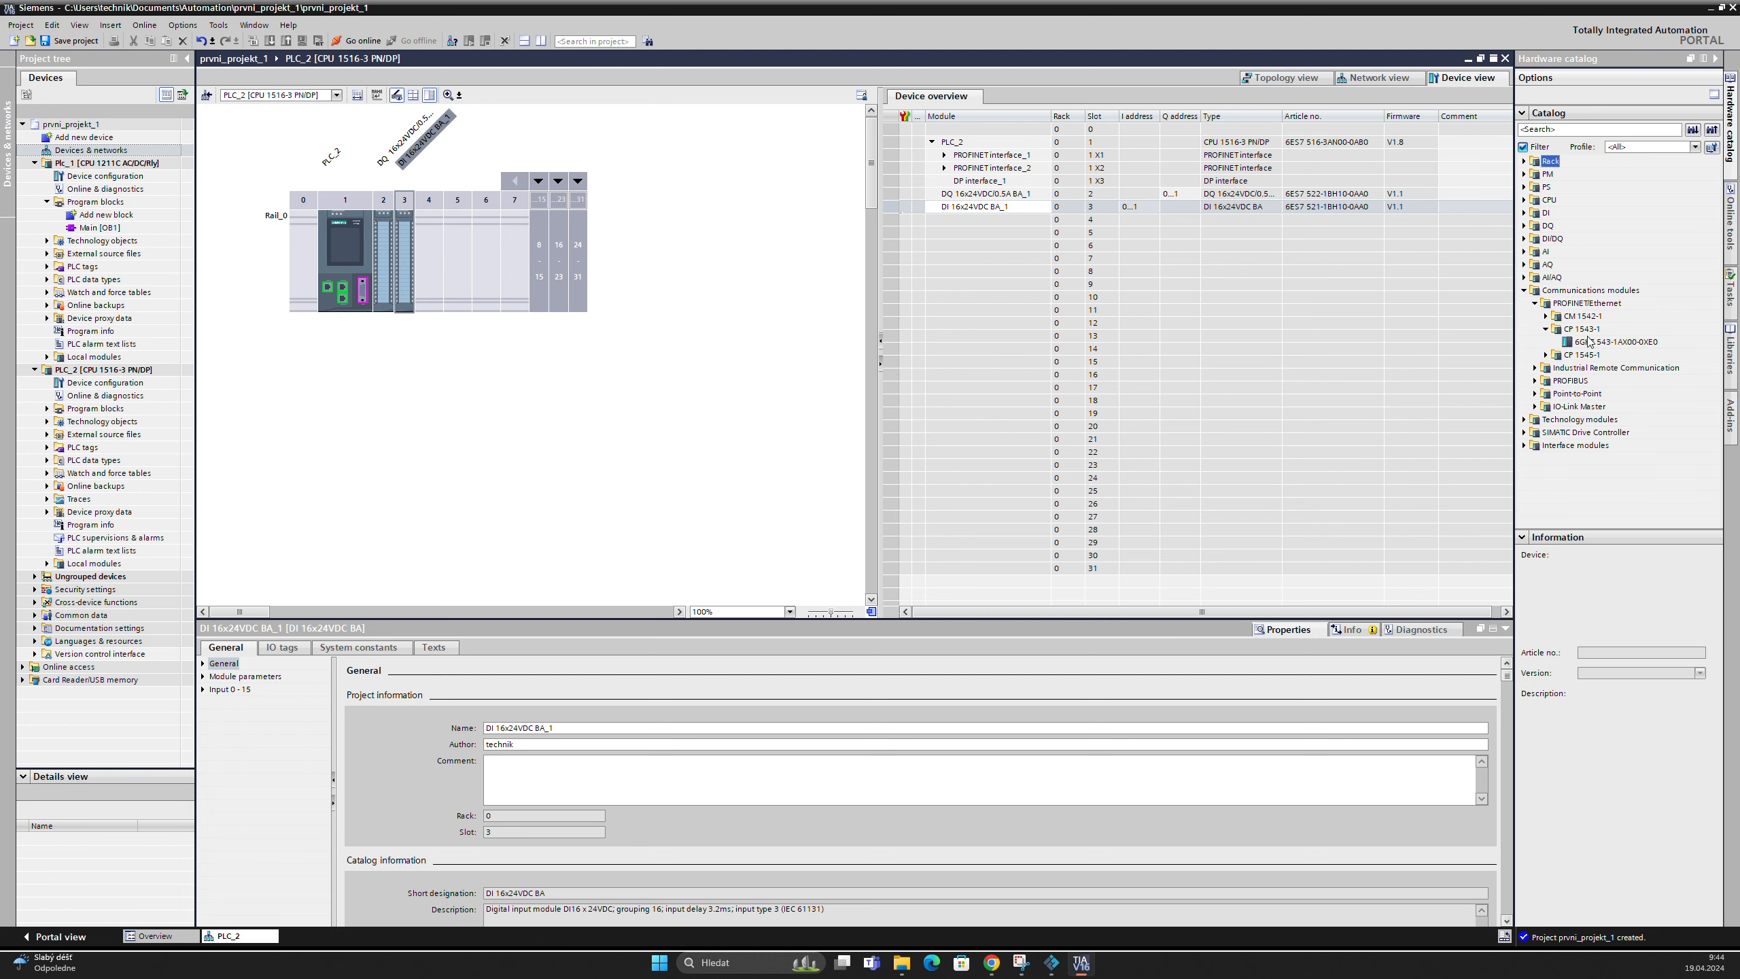
pyautogui.moveTo(1579, 341); pyautogui.dragTo(424, 256)
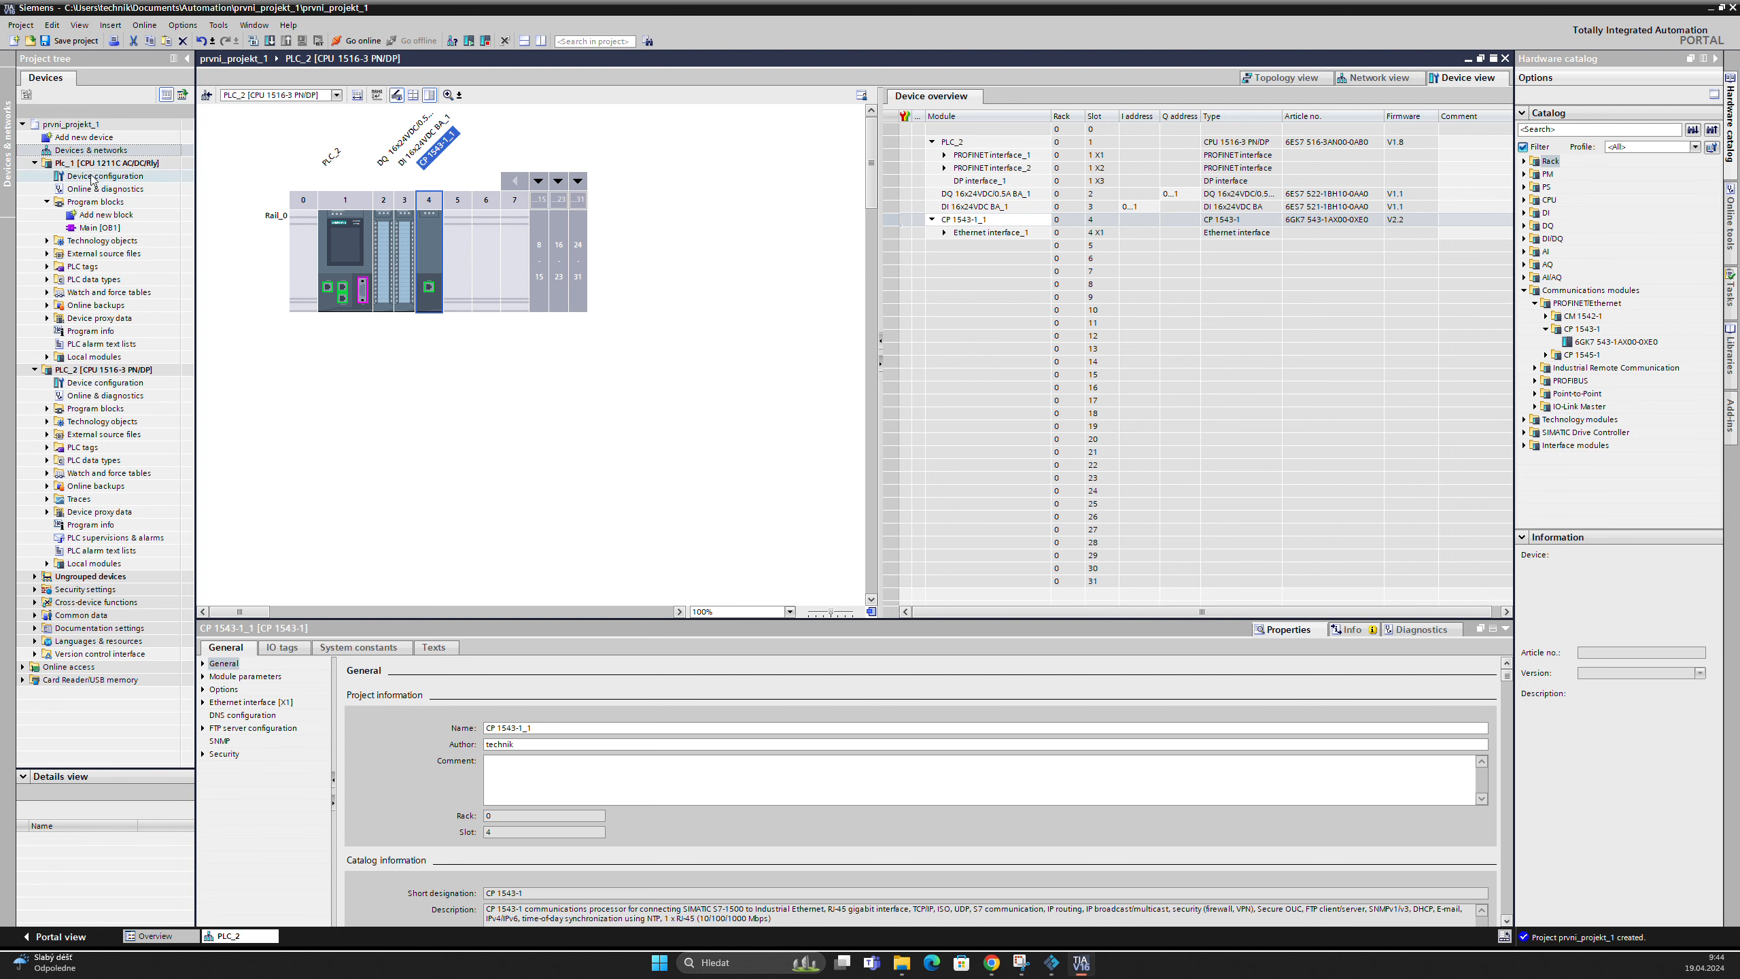
# Delete the whole PLC_2 station from the project in the network view and select the Plc_1 CPU
pyautogui.doubleClick(94, 150)
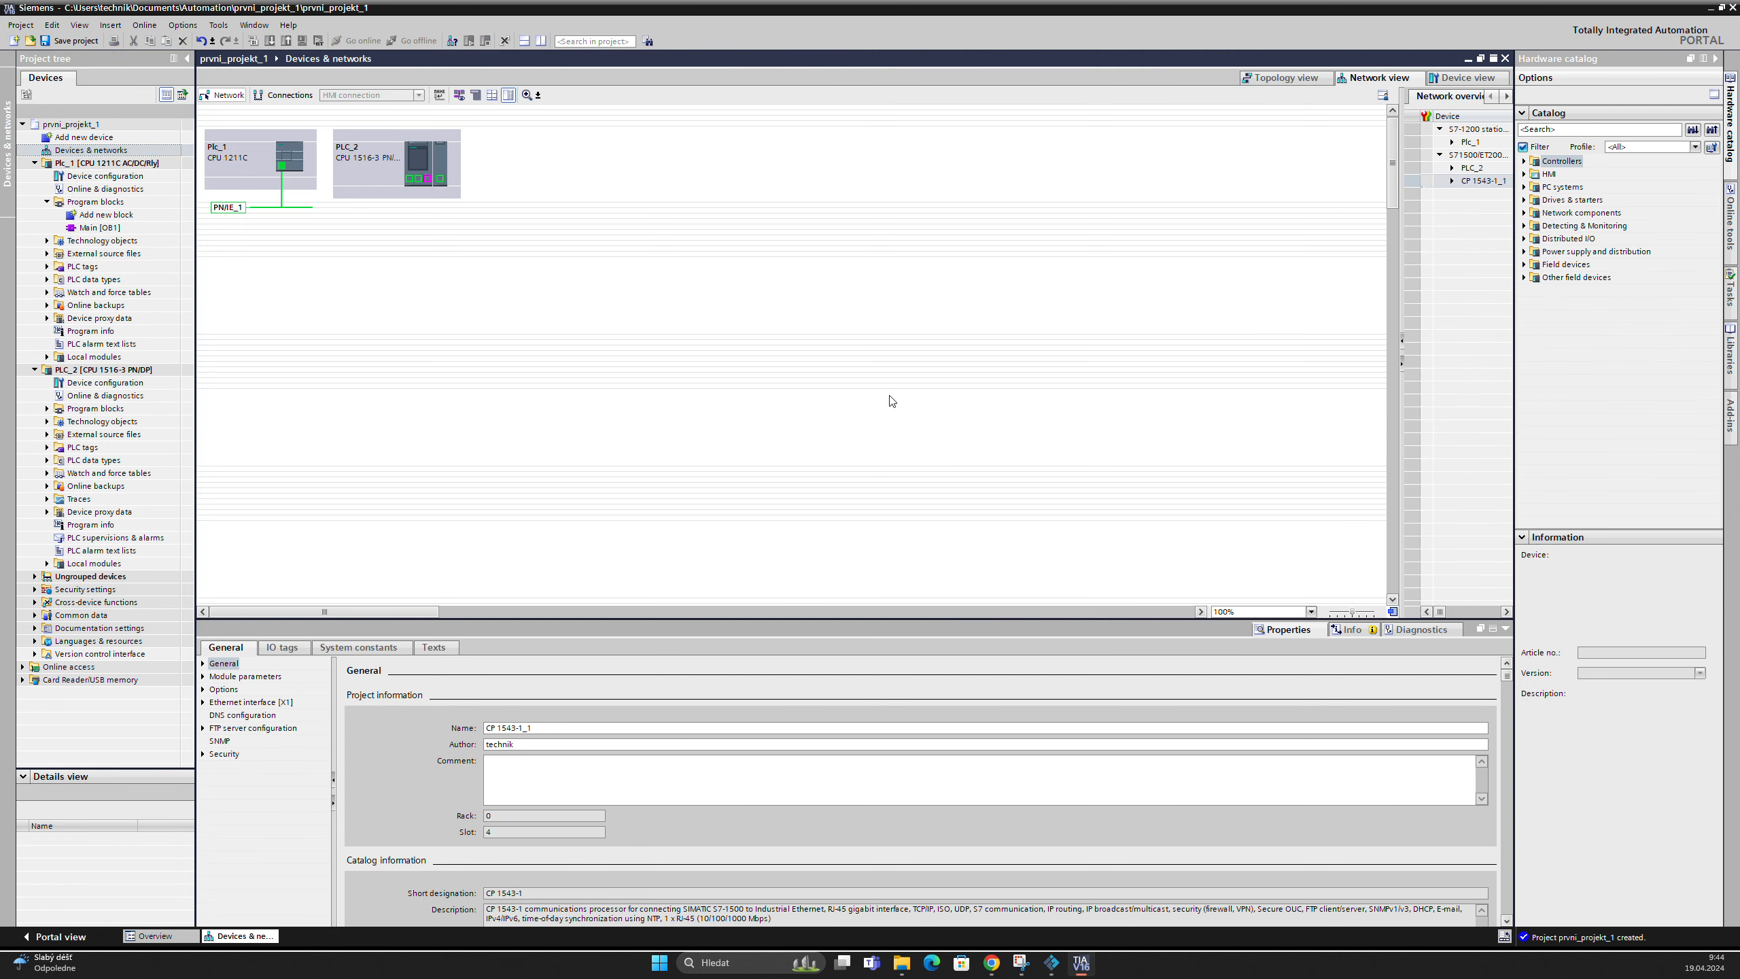
pyautogui.click(385, 140)
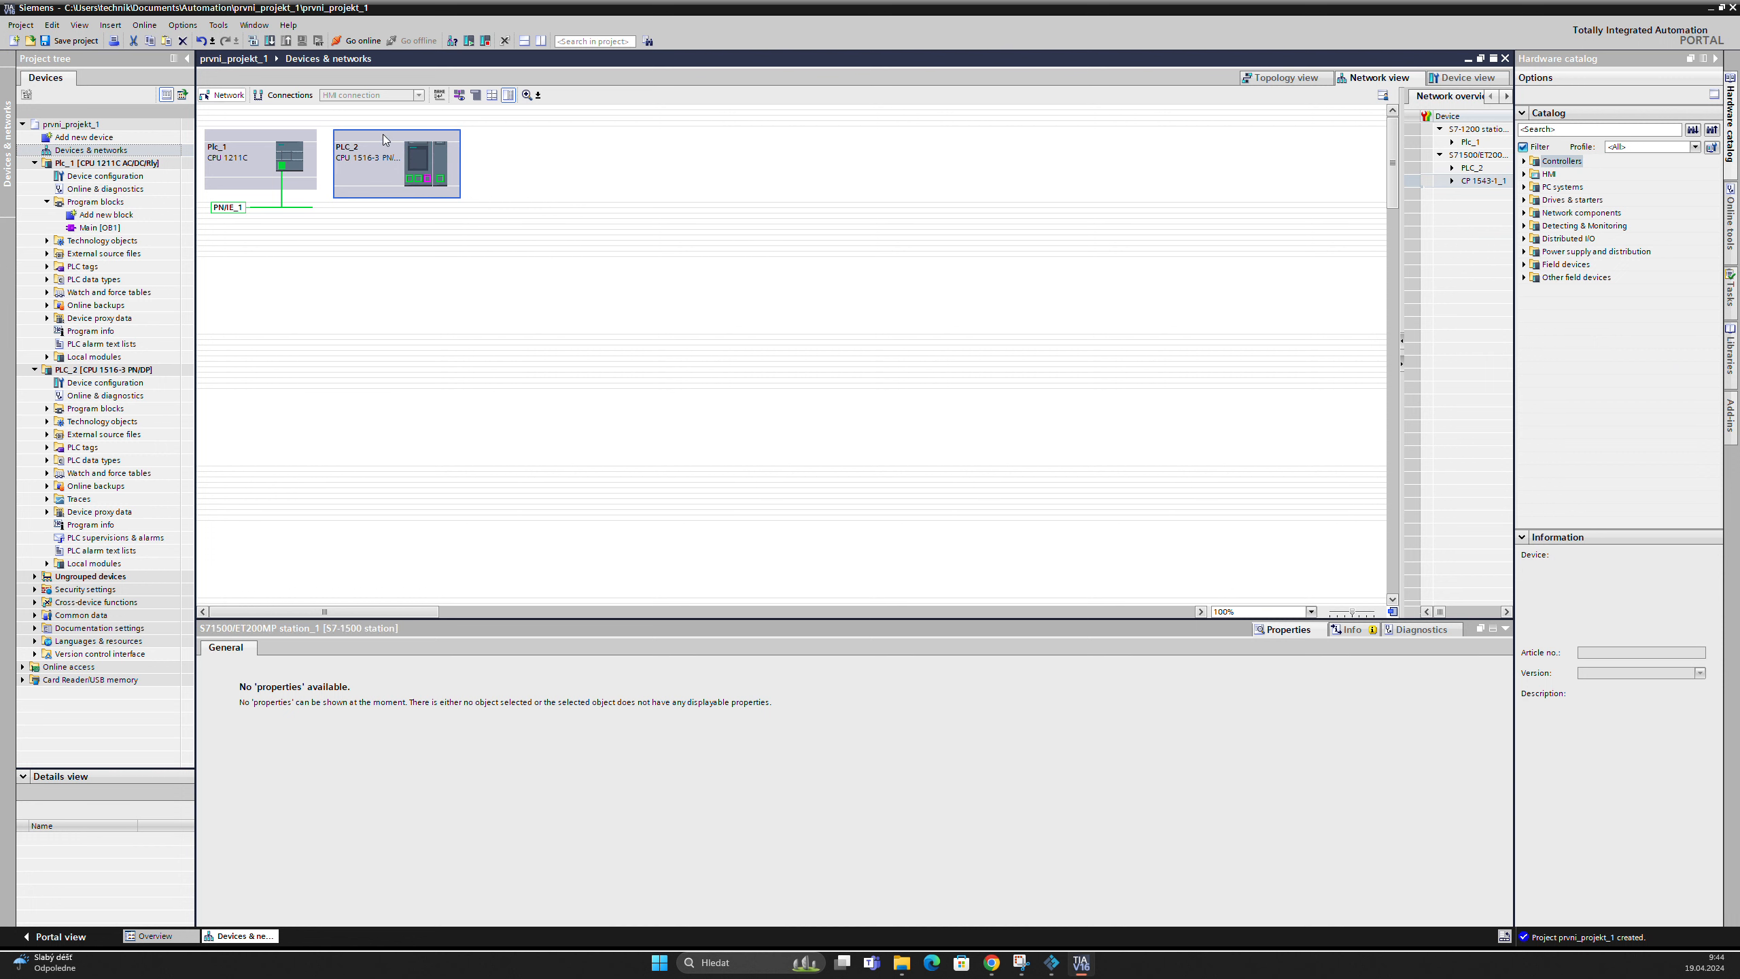
pyautogui.press('Delete')
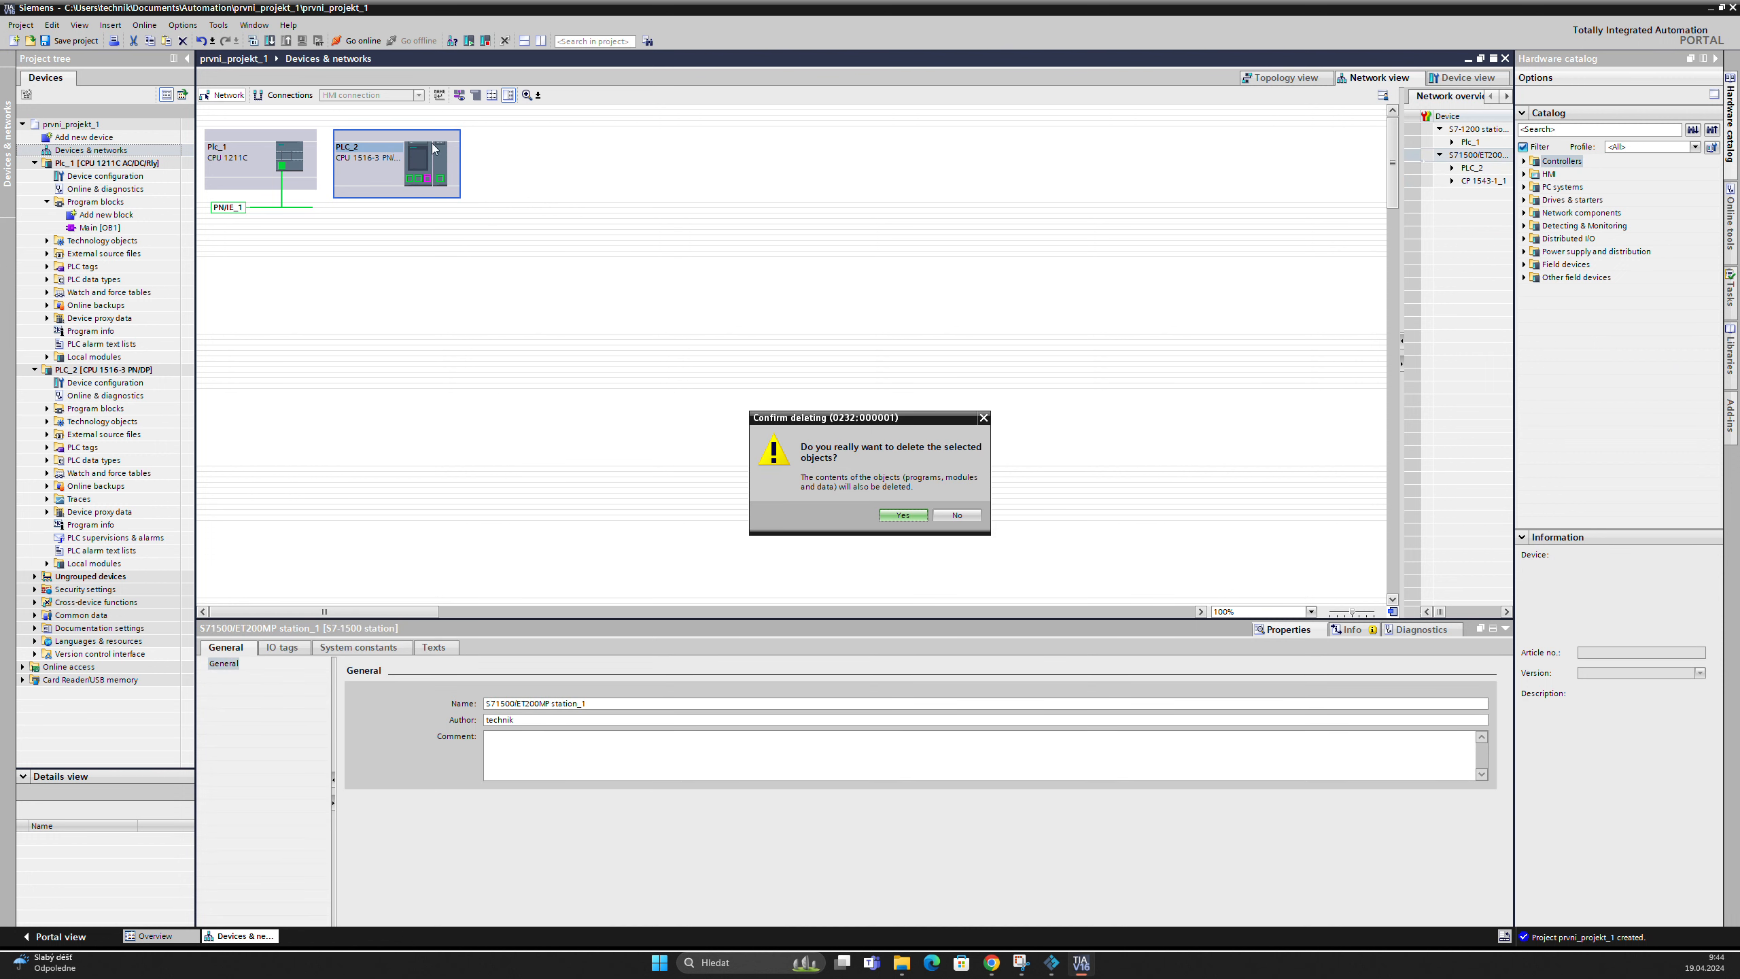
pyautogui.click(902, 514)
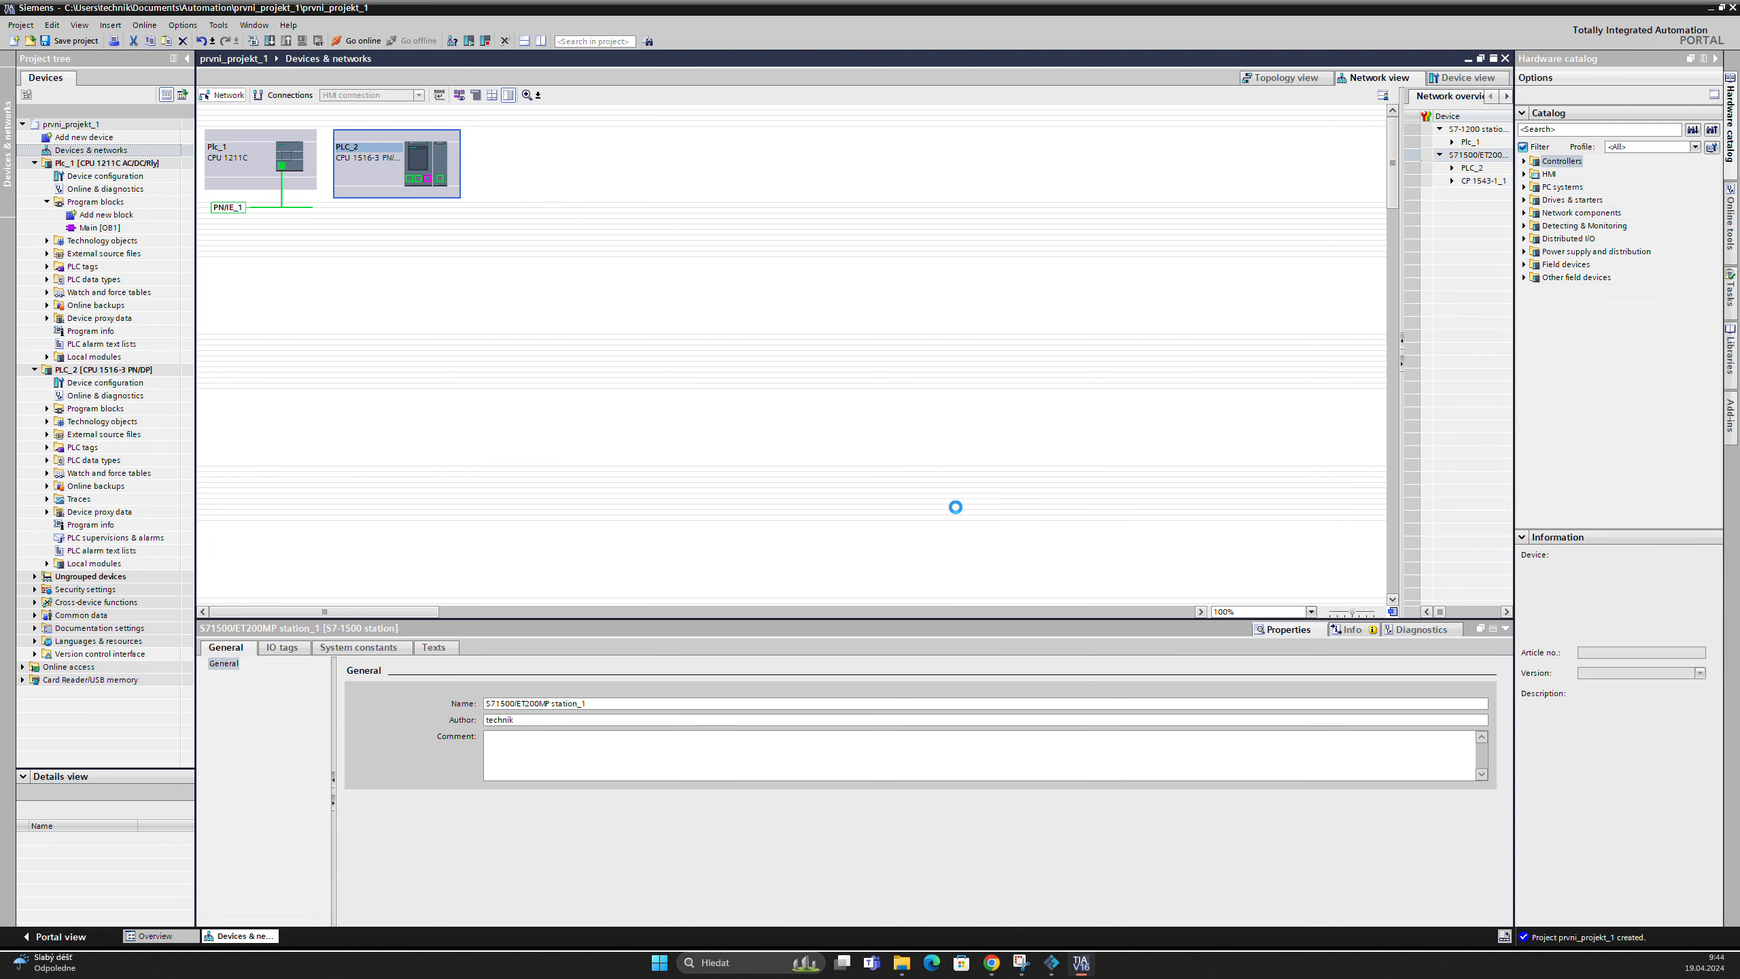
pyautogui.click(292, 135)
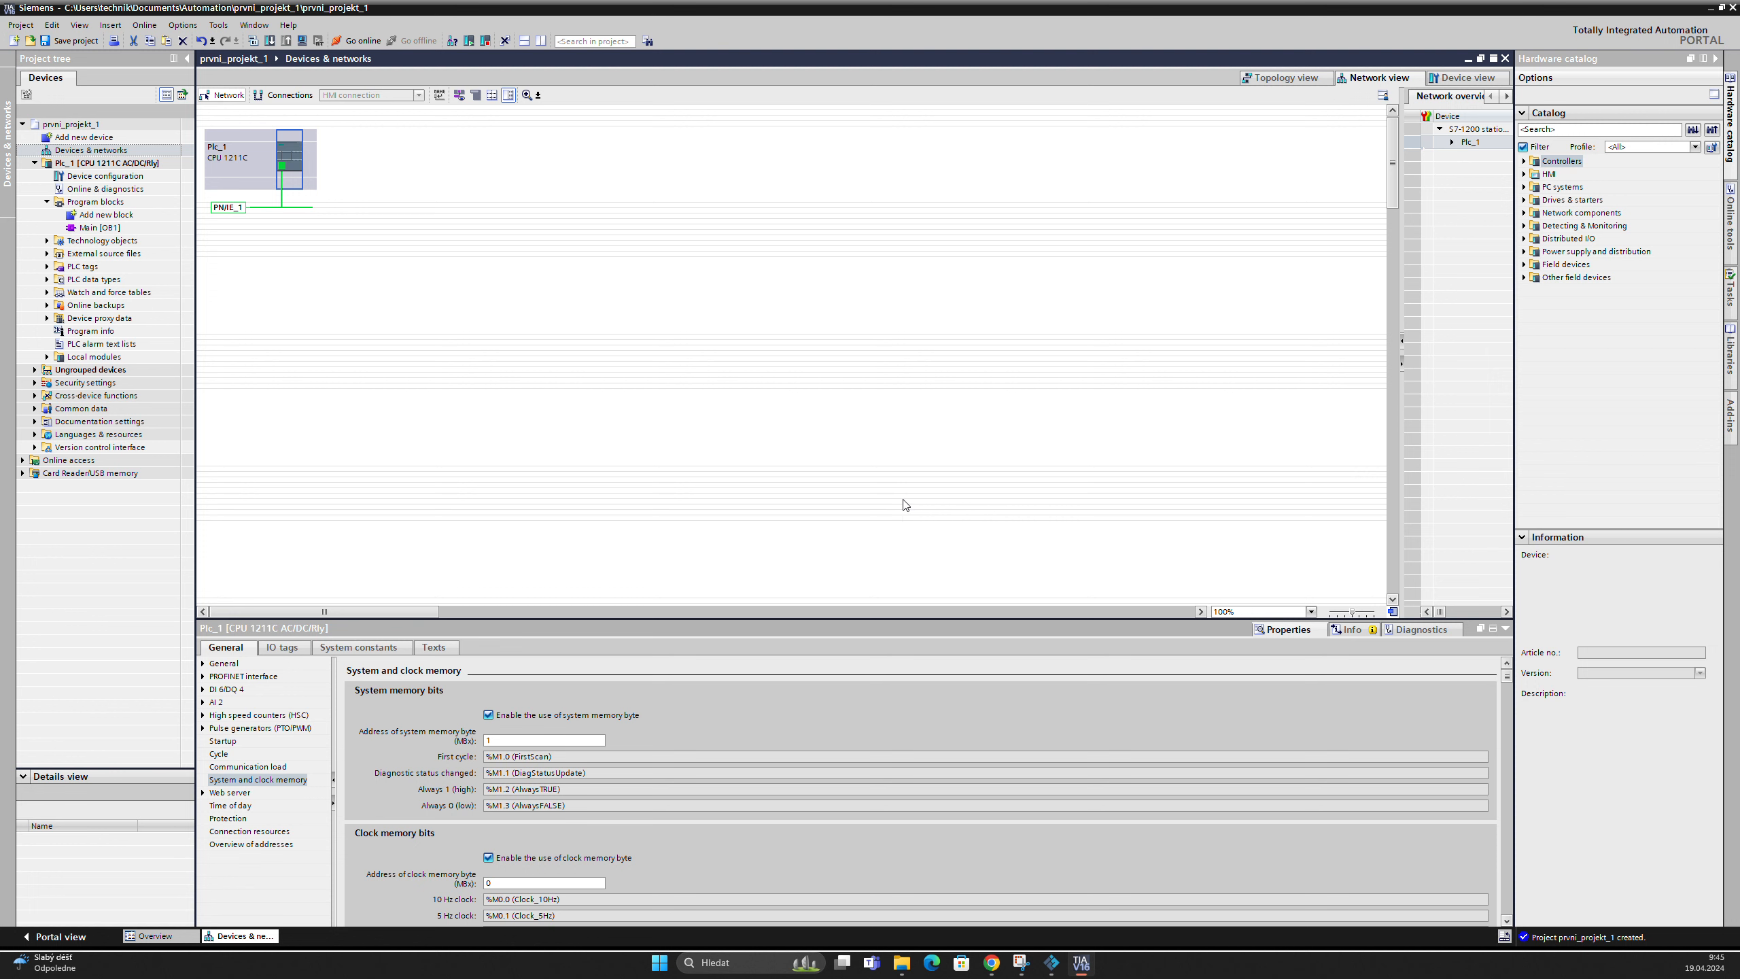
# Open the Main [OB1] block of Plc_1 and enlarge its interface table to show the Temp and Constant sections
pyautogui.doubleClick(90, 229)
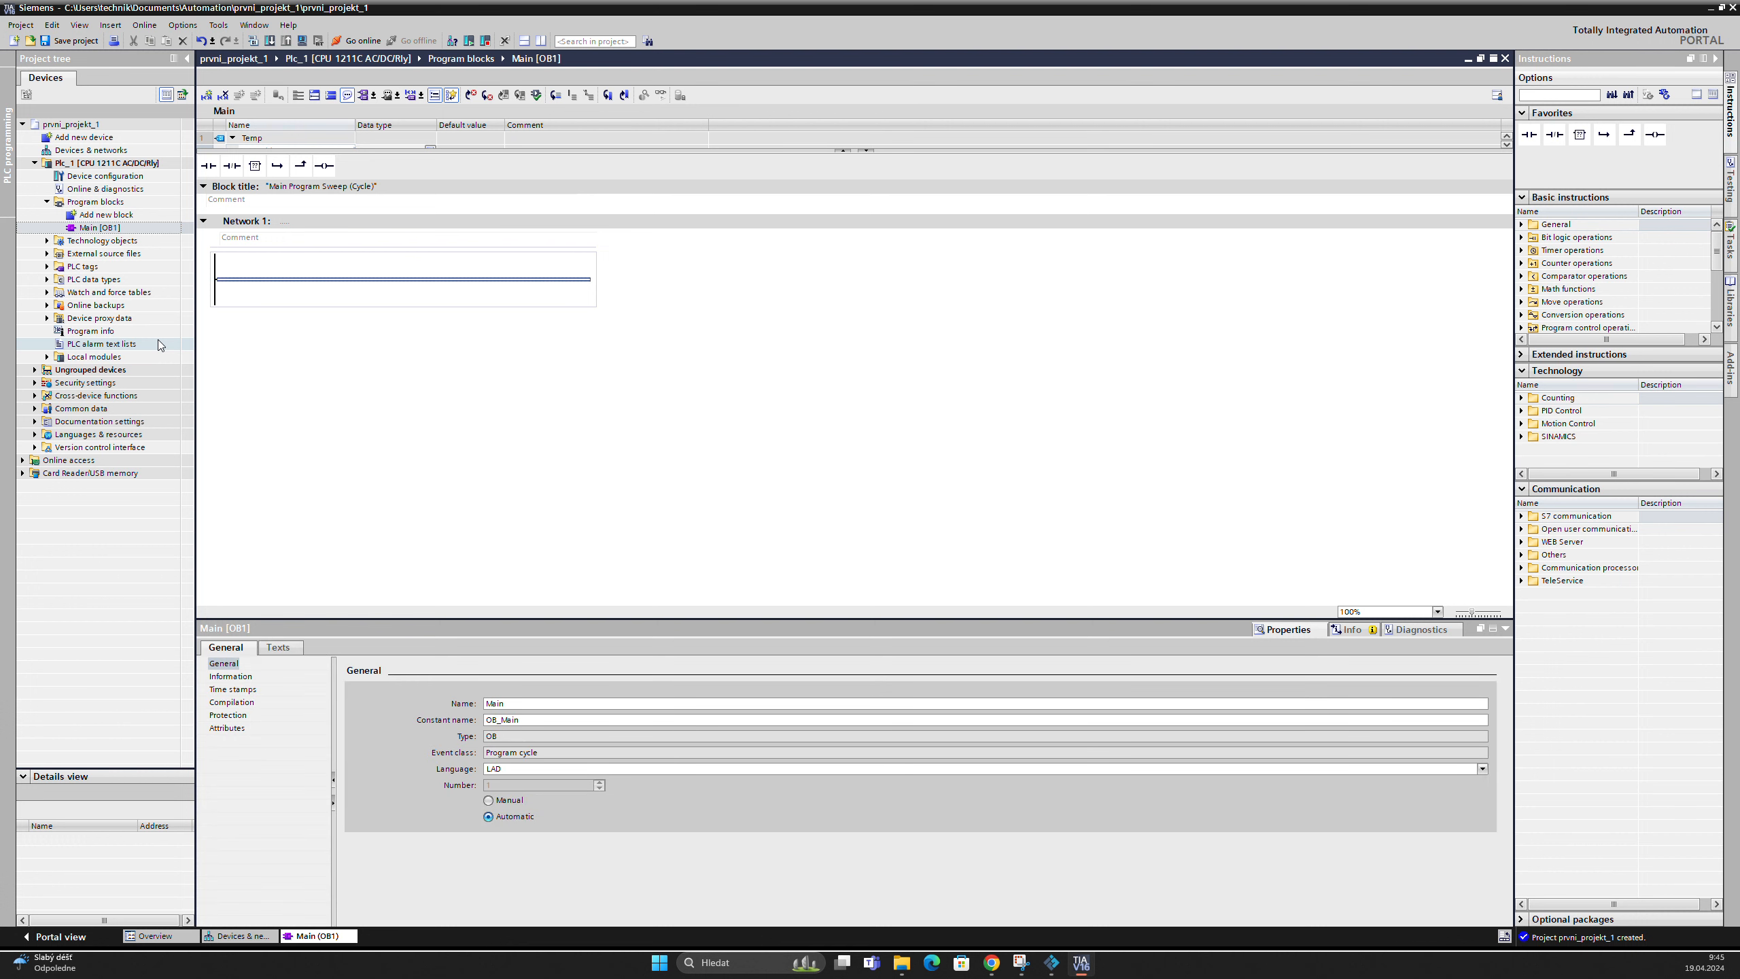
pyautogui.rightClick(93, 228)
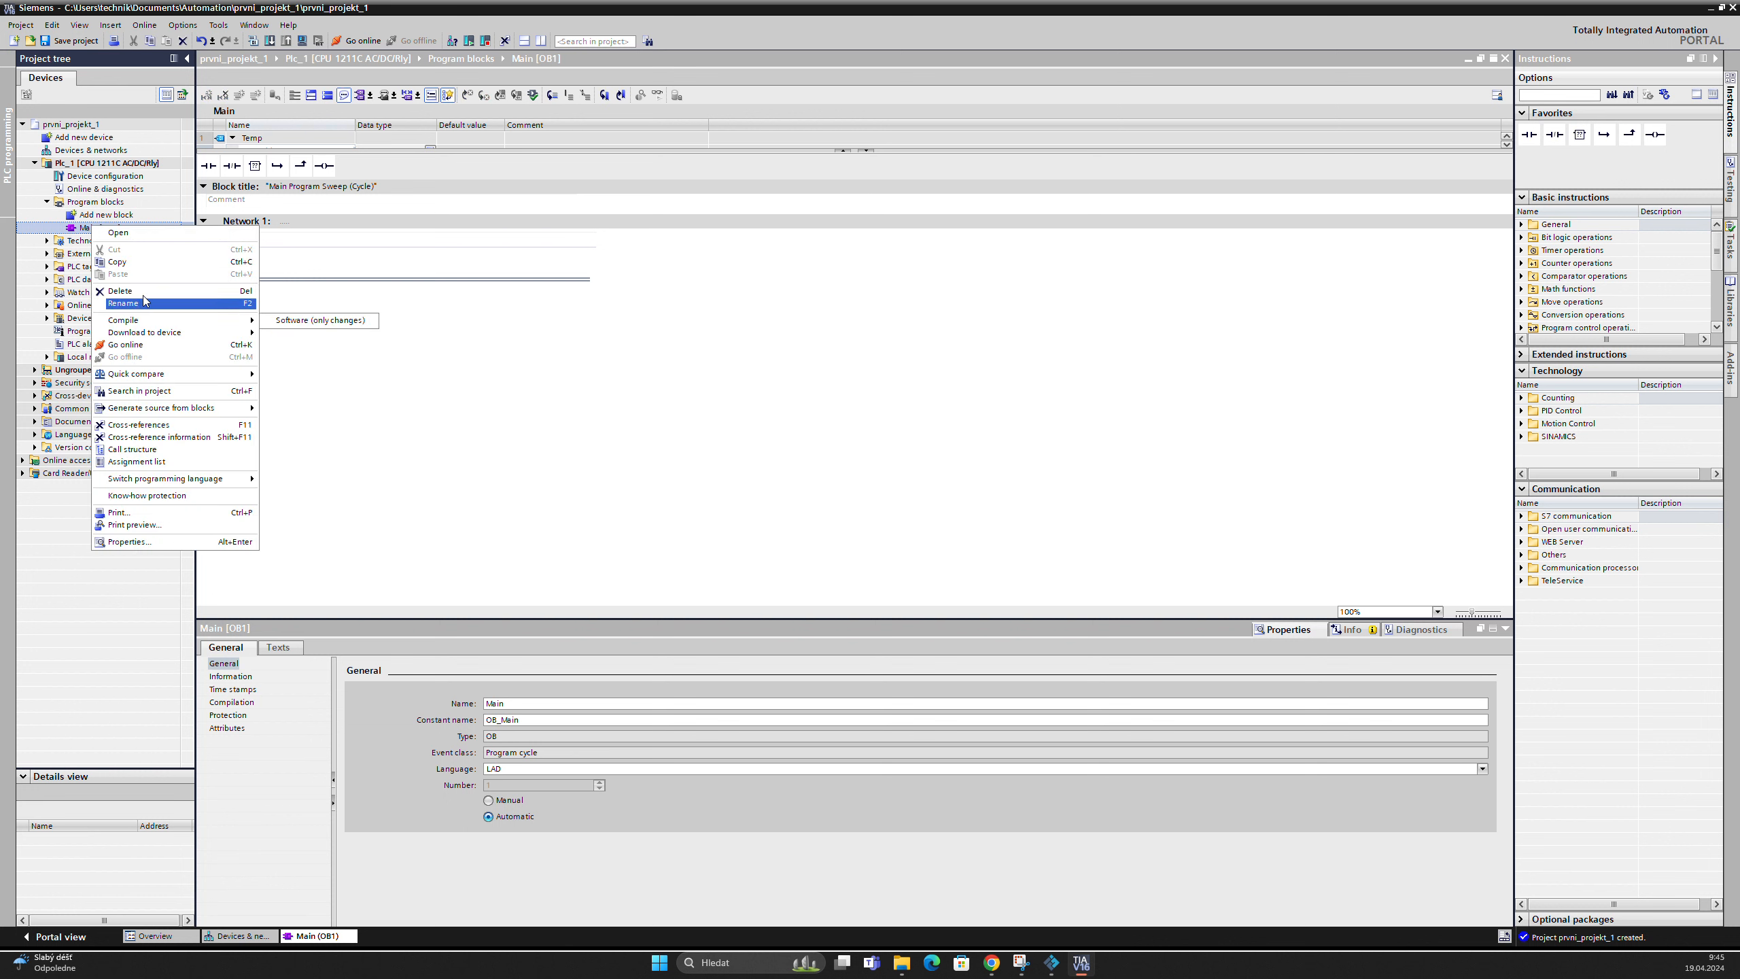
pyautogui.click(727, 427)
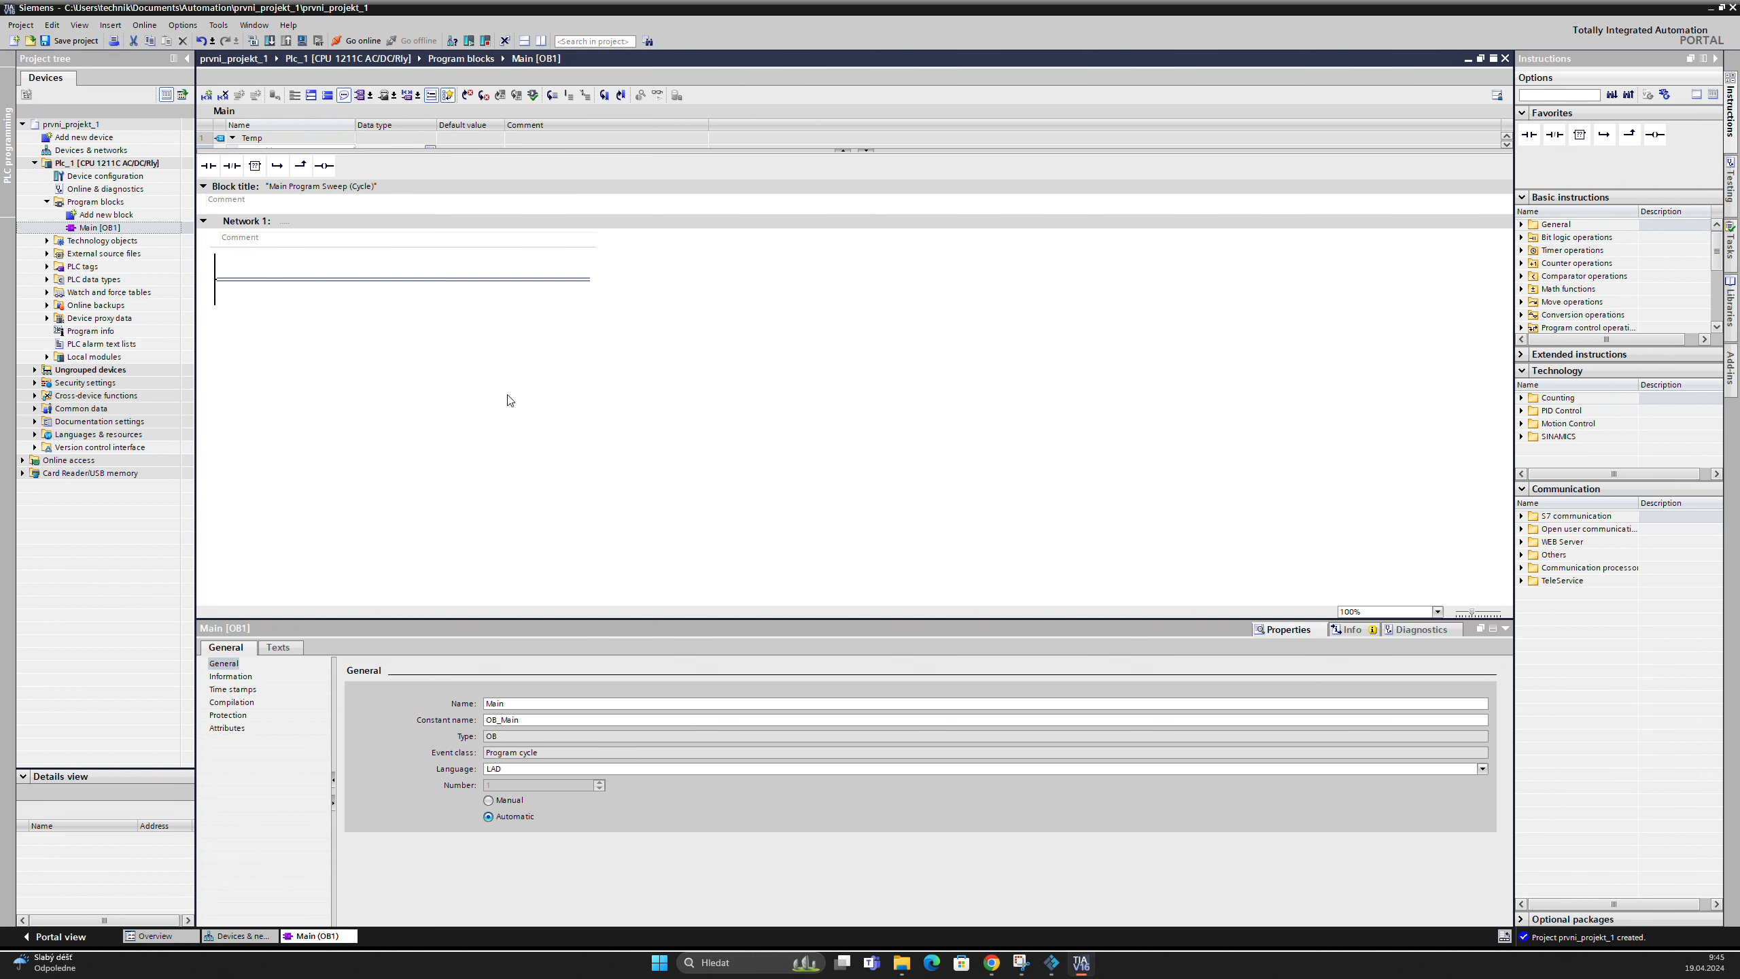
pyautogui.moveTo(396, 153); pyautogui.dragTo(445, 282)
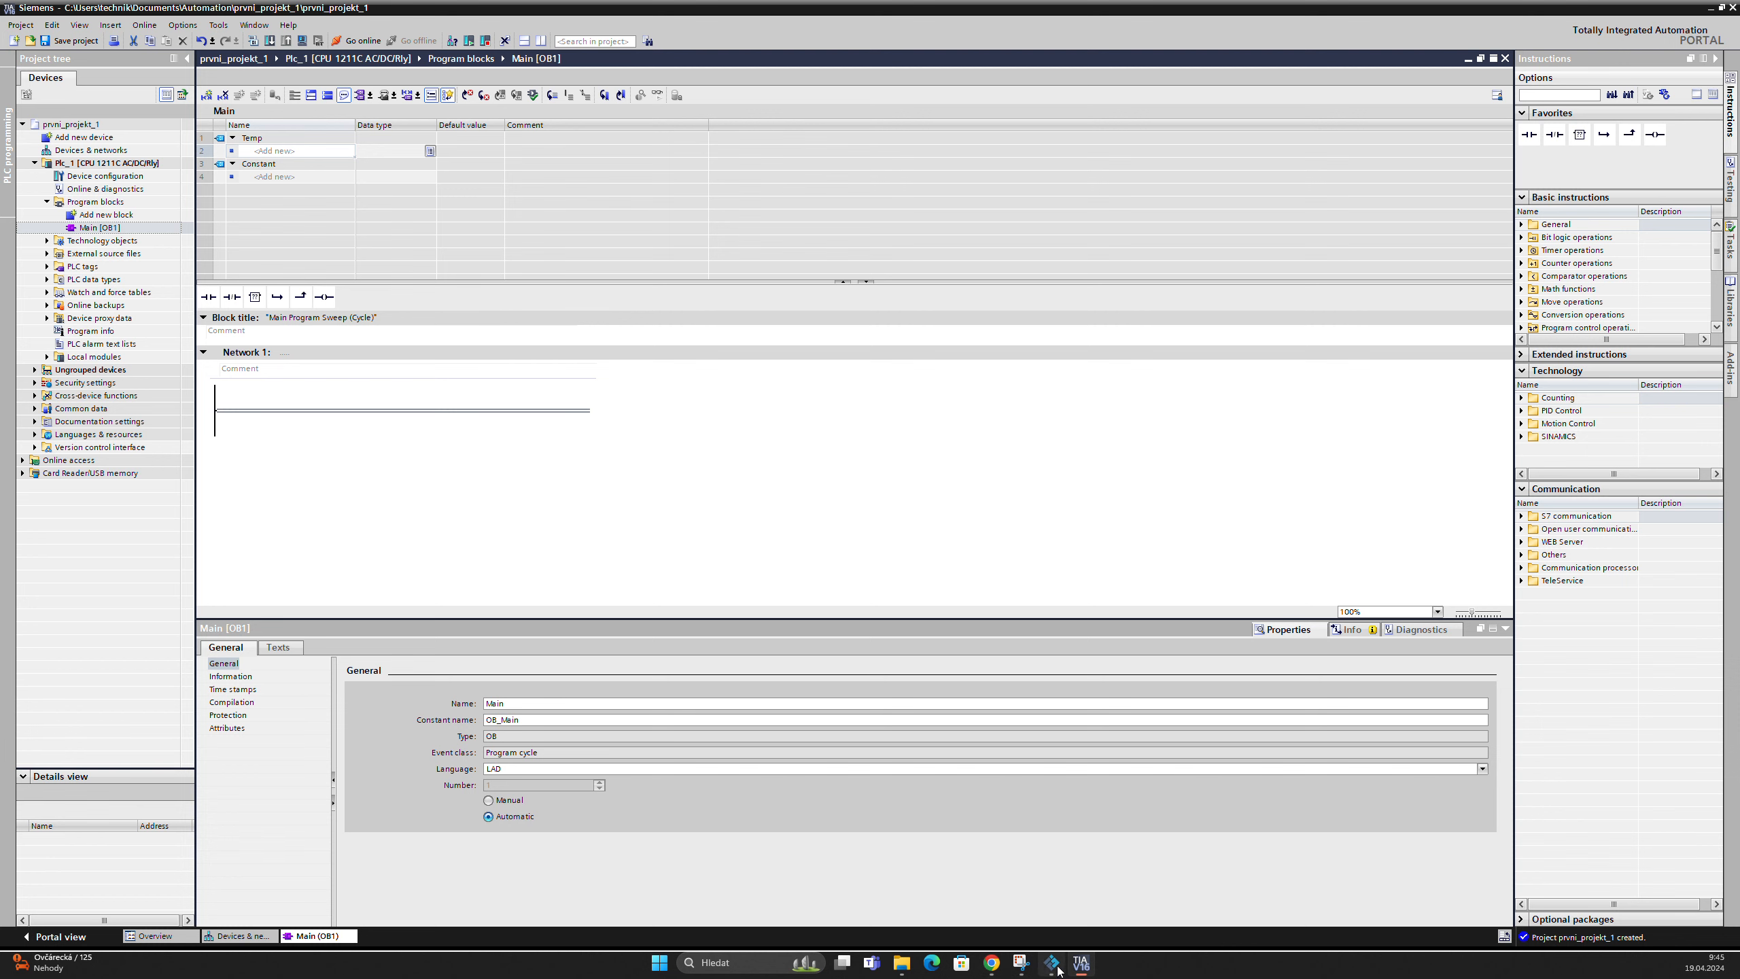
# Switch to Factory IO and leave the driver configuration to return to the 3D conveyor scene
pyautogui.moveTo(1054, 972)
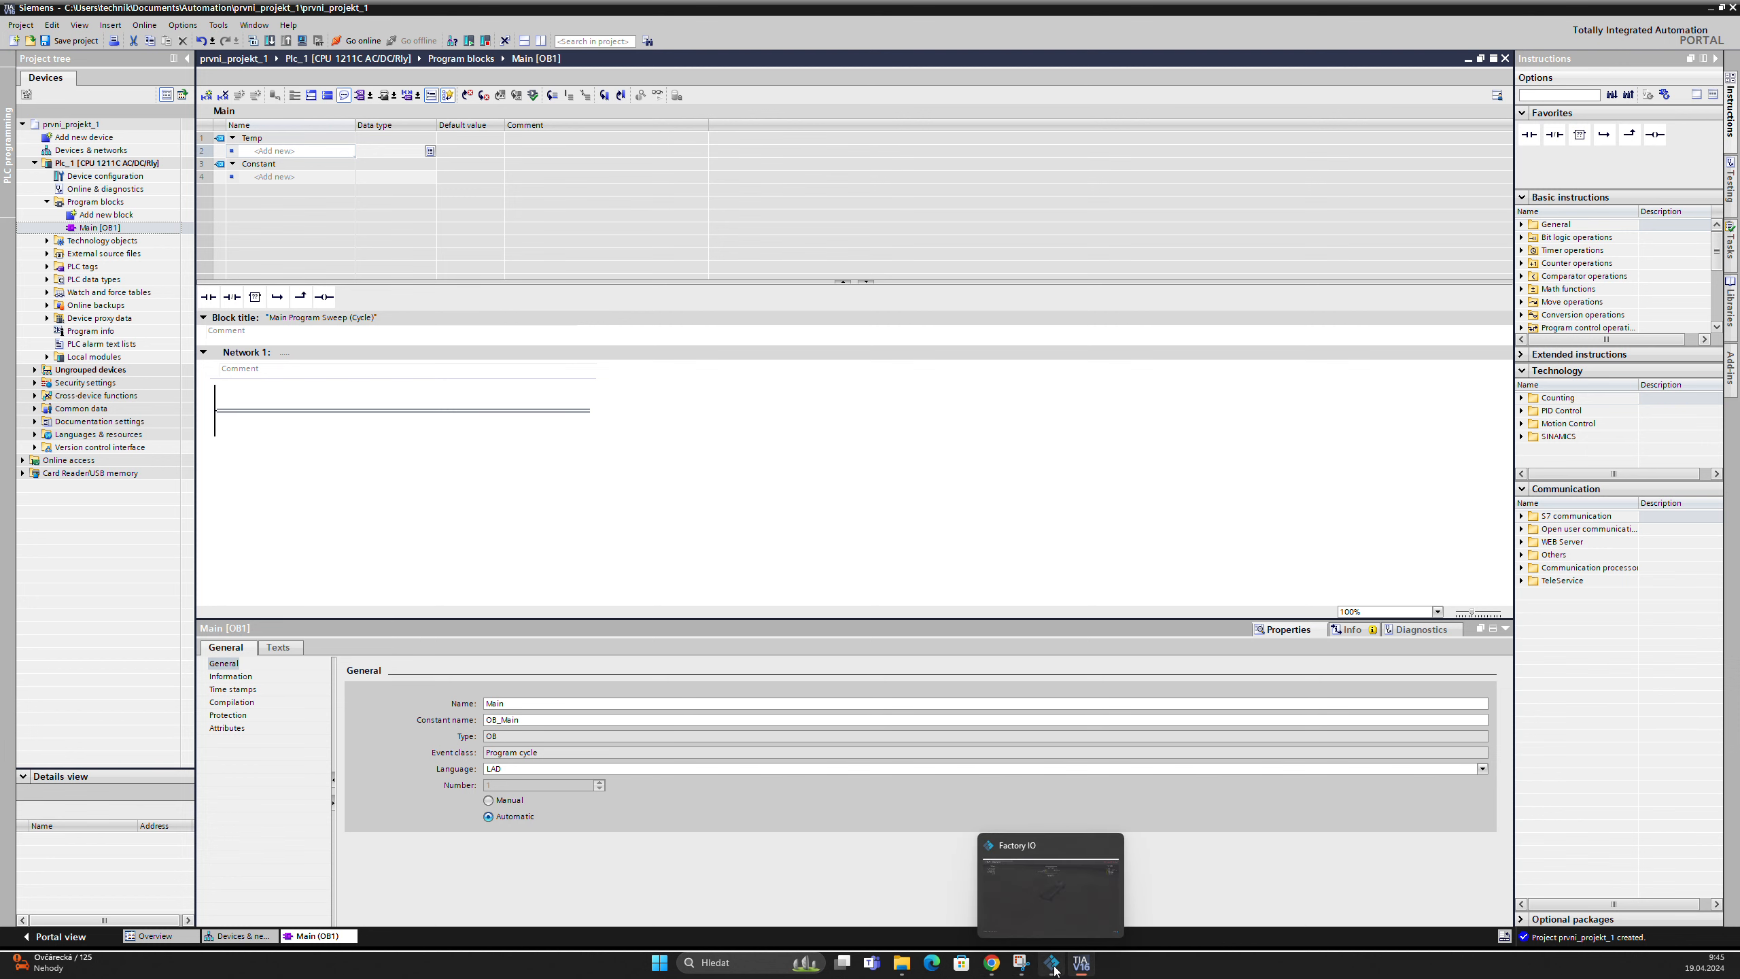
pyautogui.click(1052, 963)
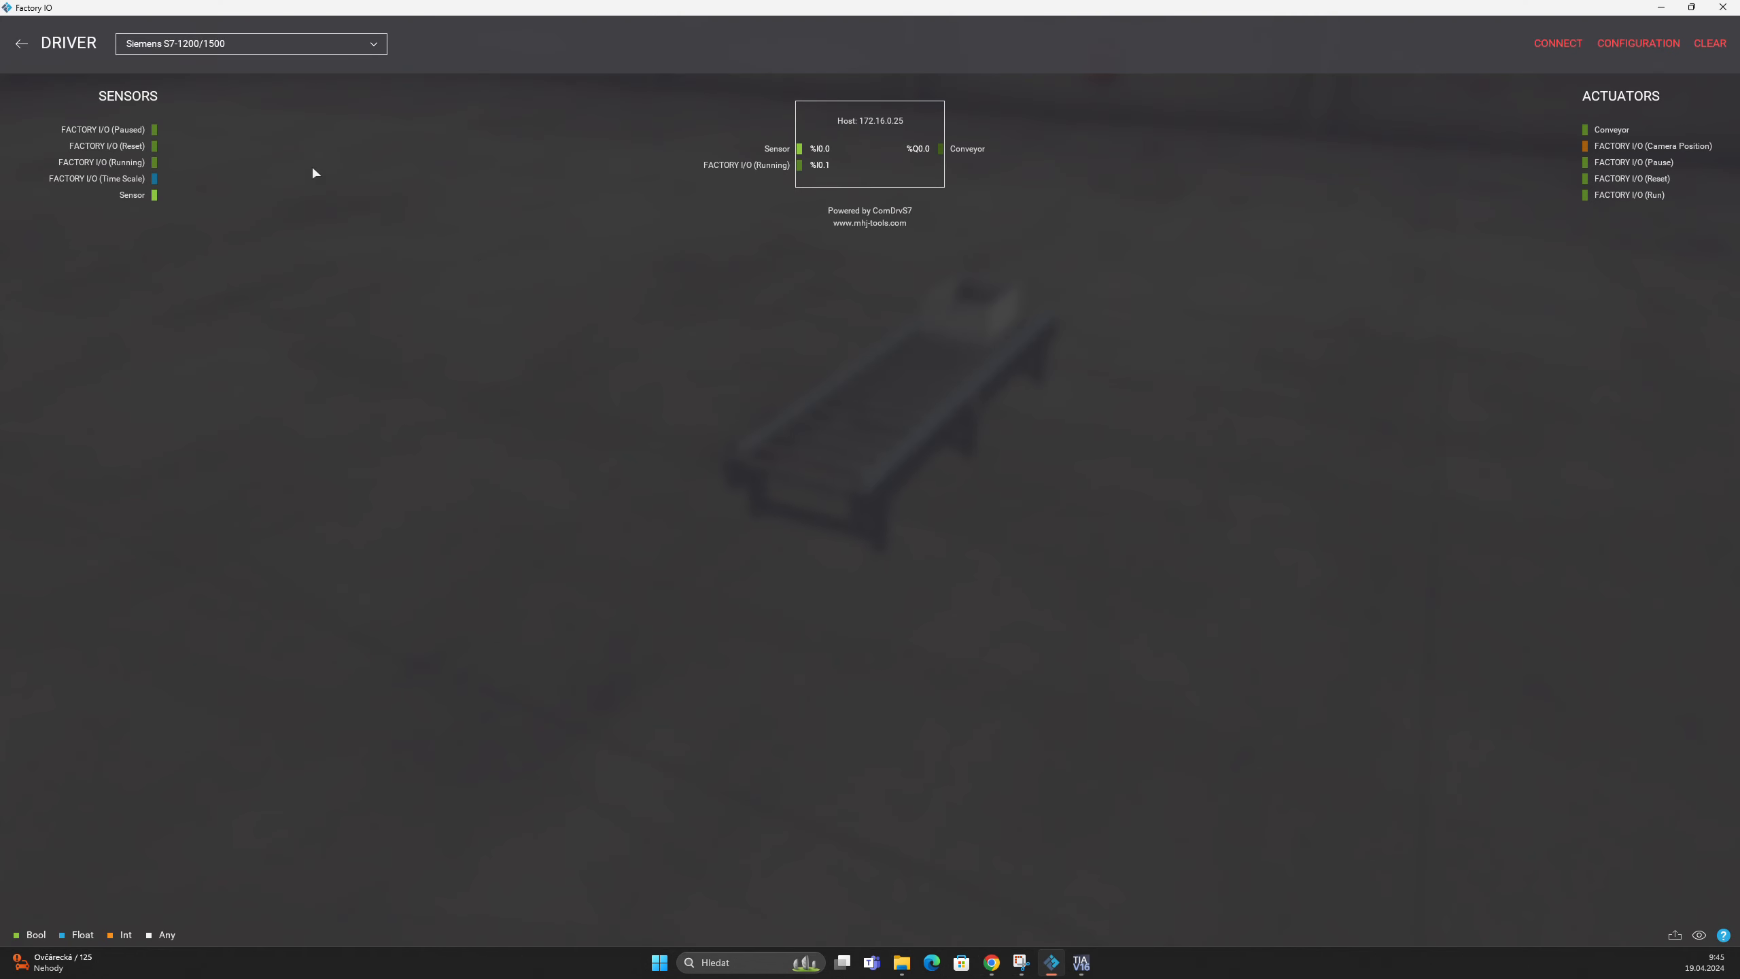
pyautogui.click(22, 45)
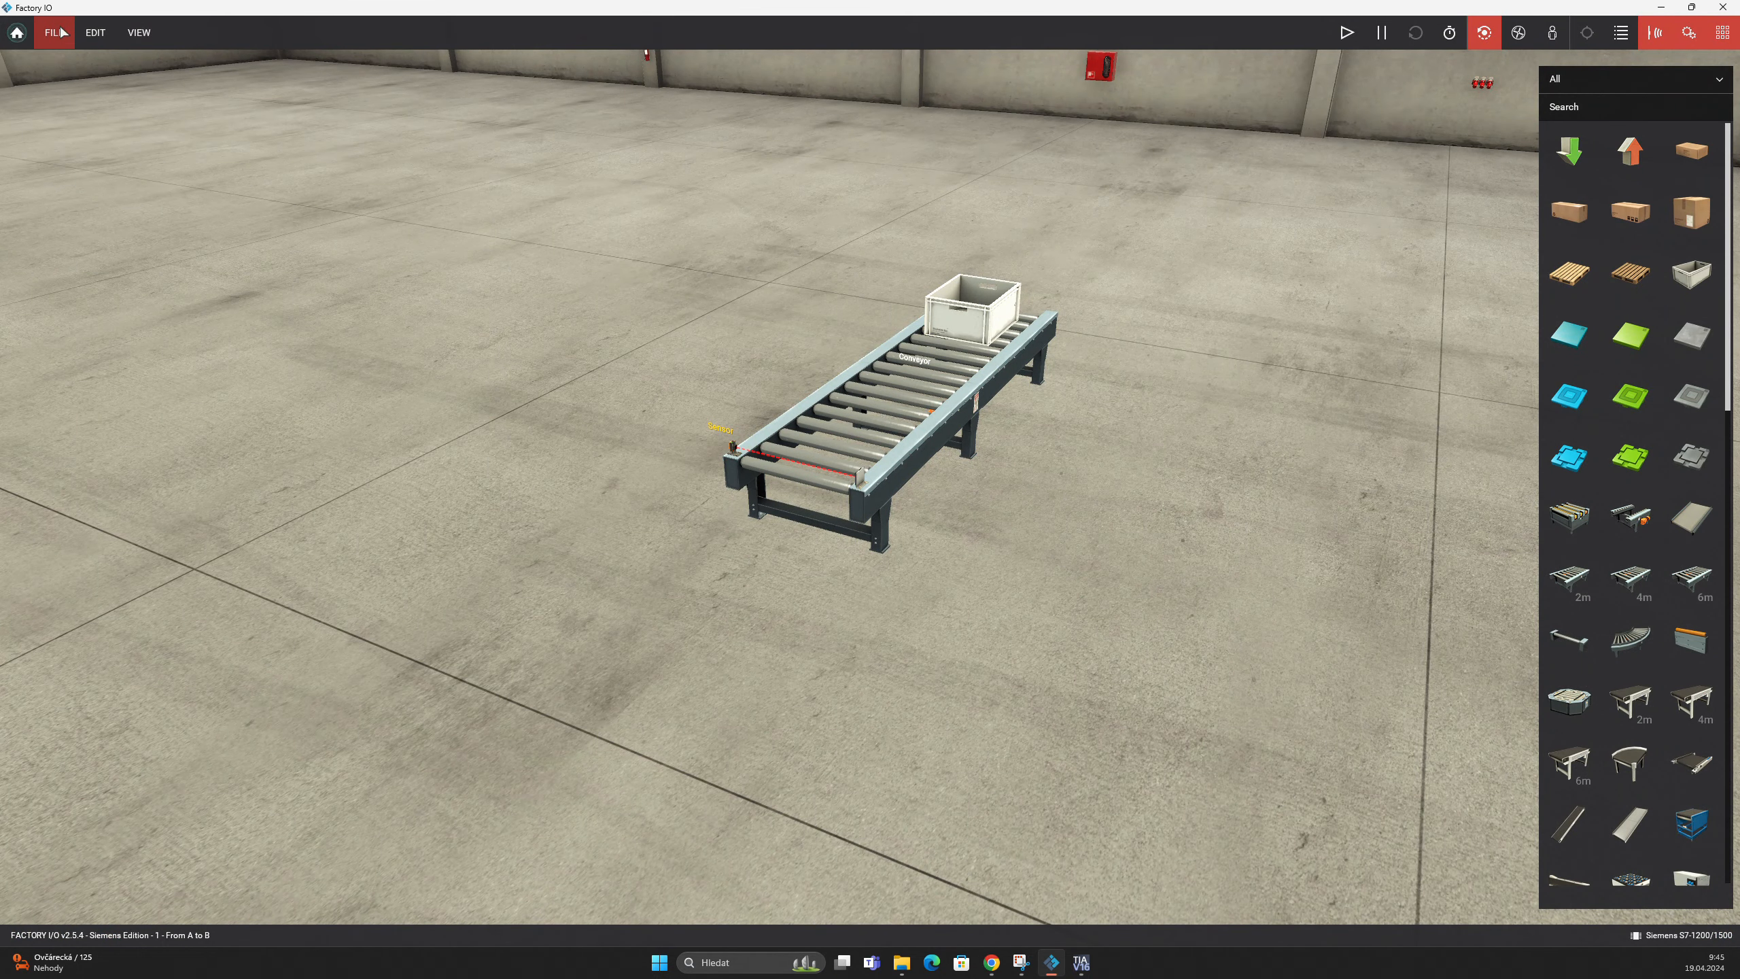
# Try to open the ready-made scene 1 - From A to B, then cancel at the unsaved changes prompt and return to the welcome page
pyautogui.click(55, 32)
pyautogui.click(16, 32)
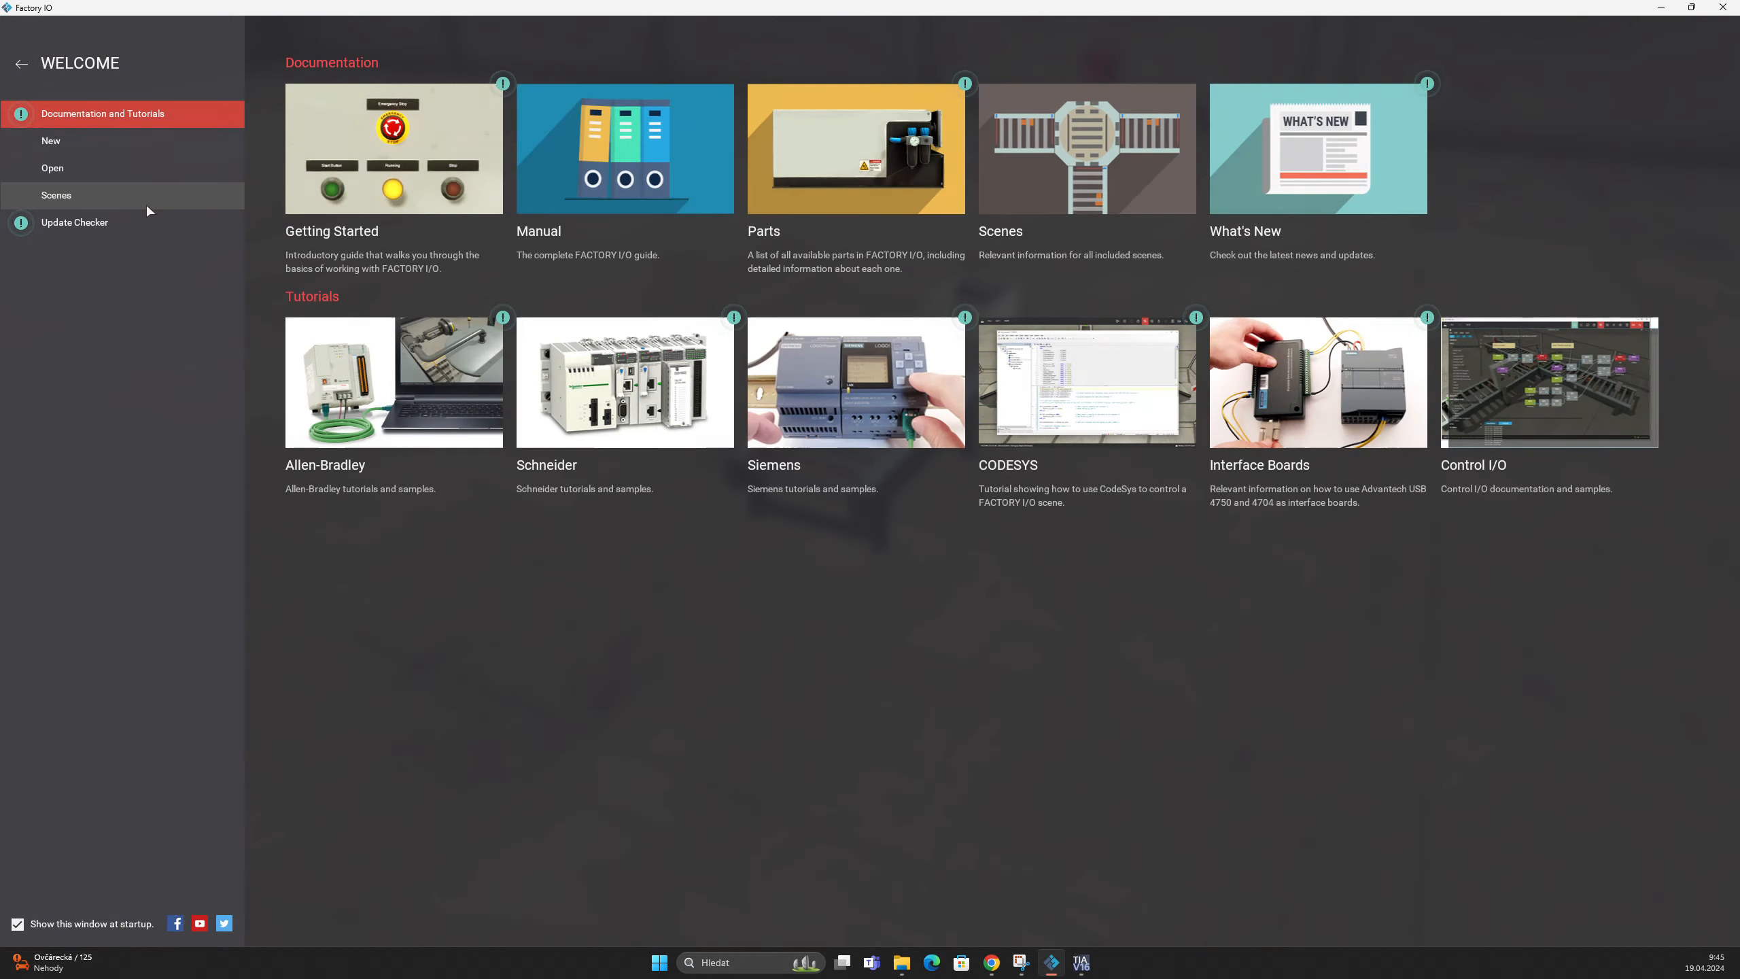
pyautogui.click(123, 195)
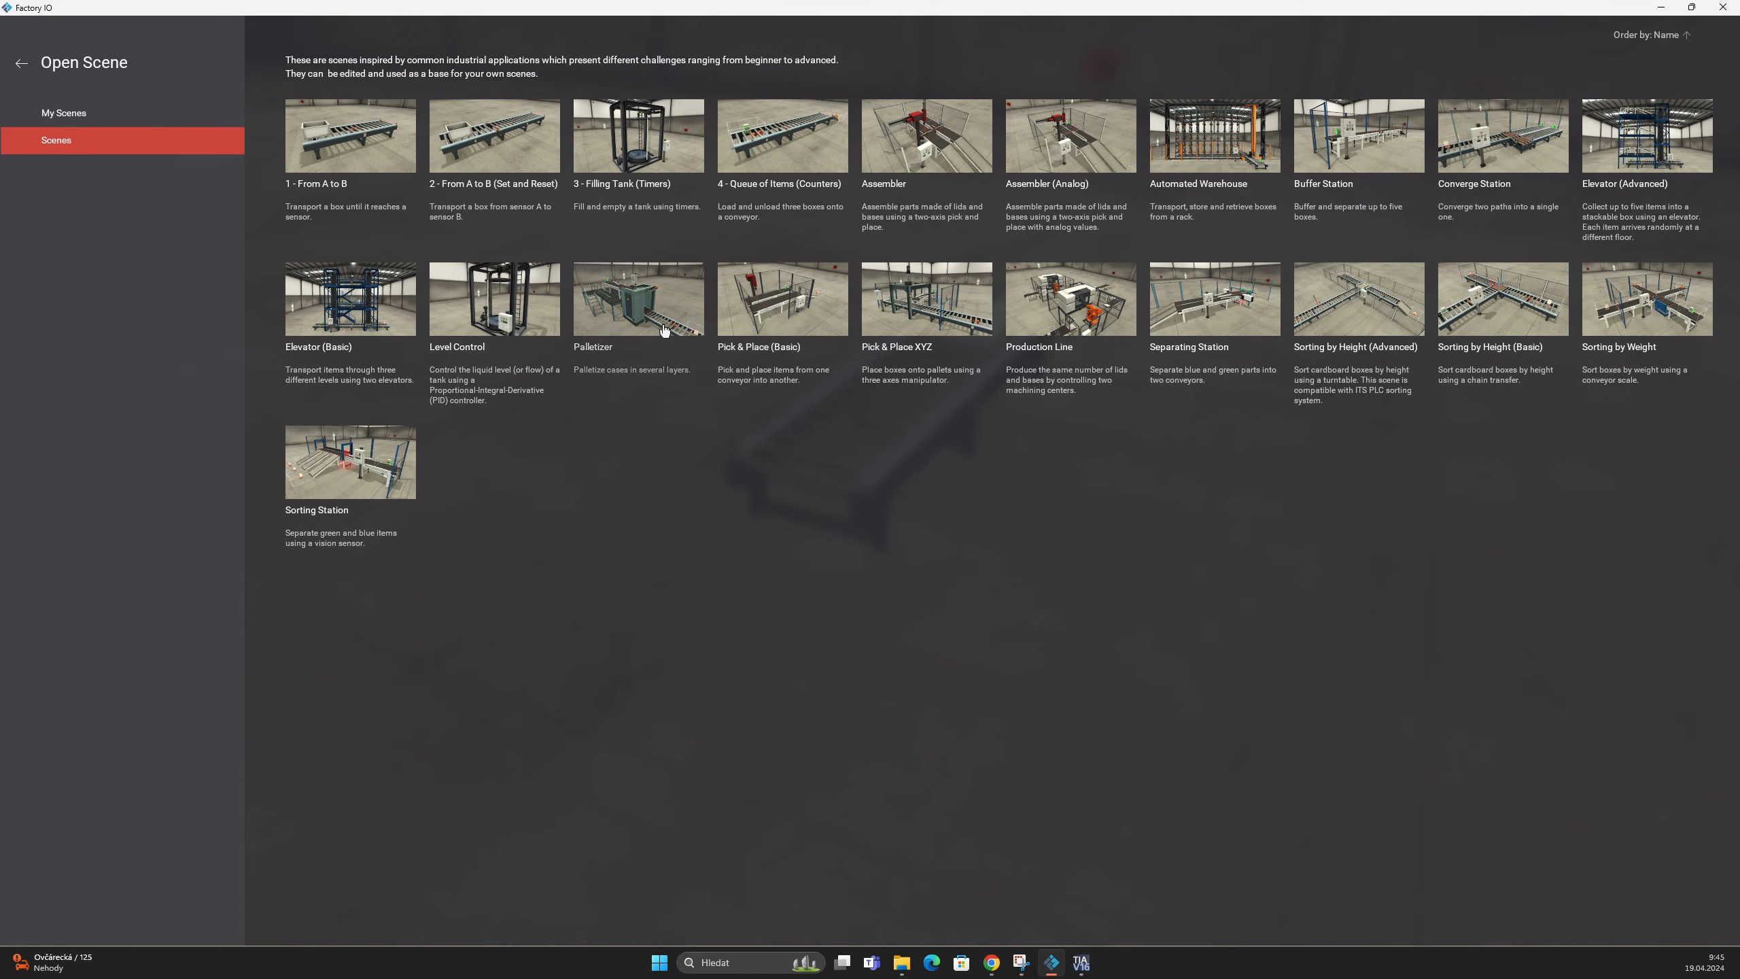
pyautogui.click(370, 143)
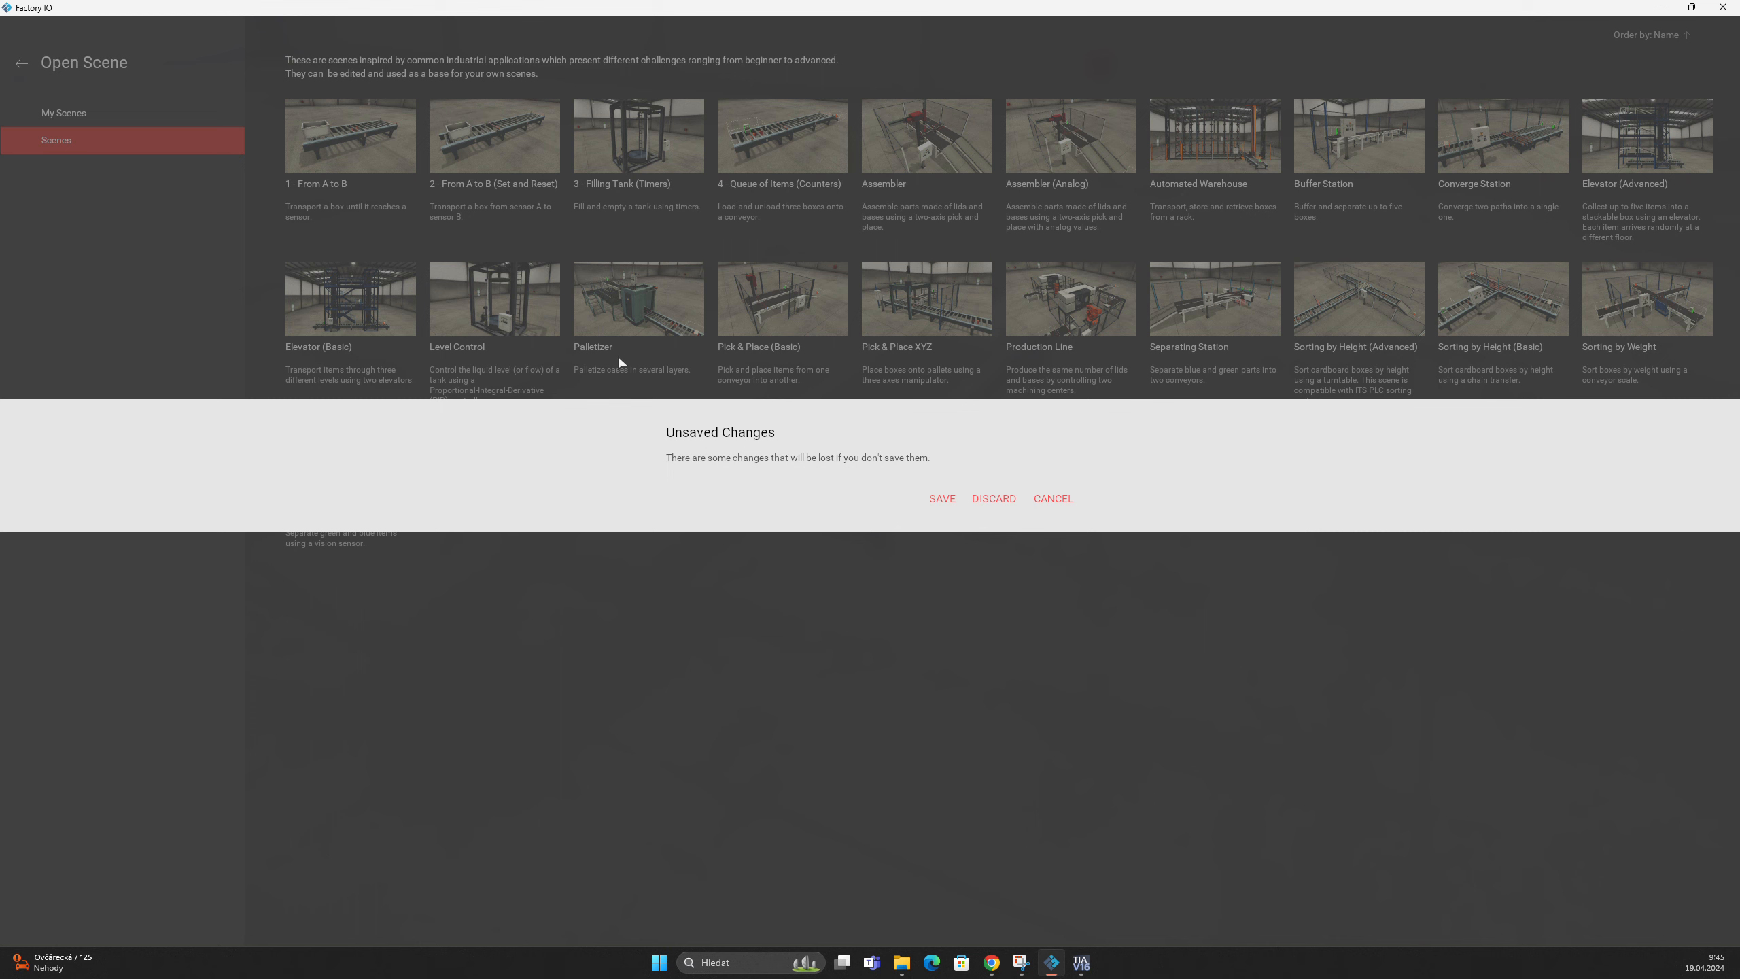
pyautogui.click(1043, 498)
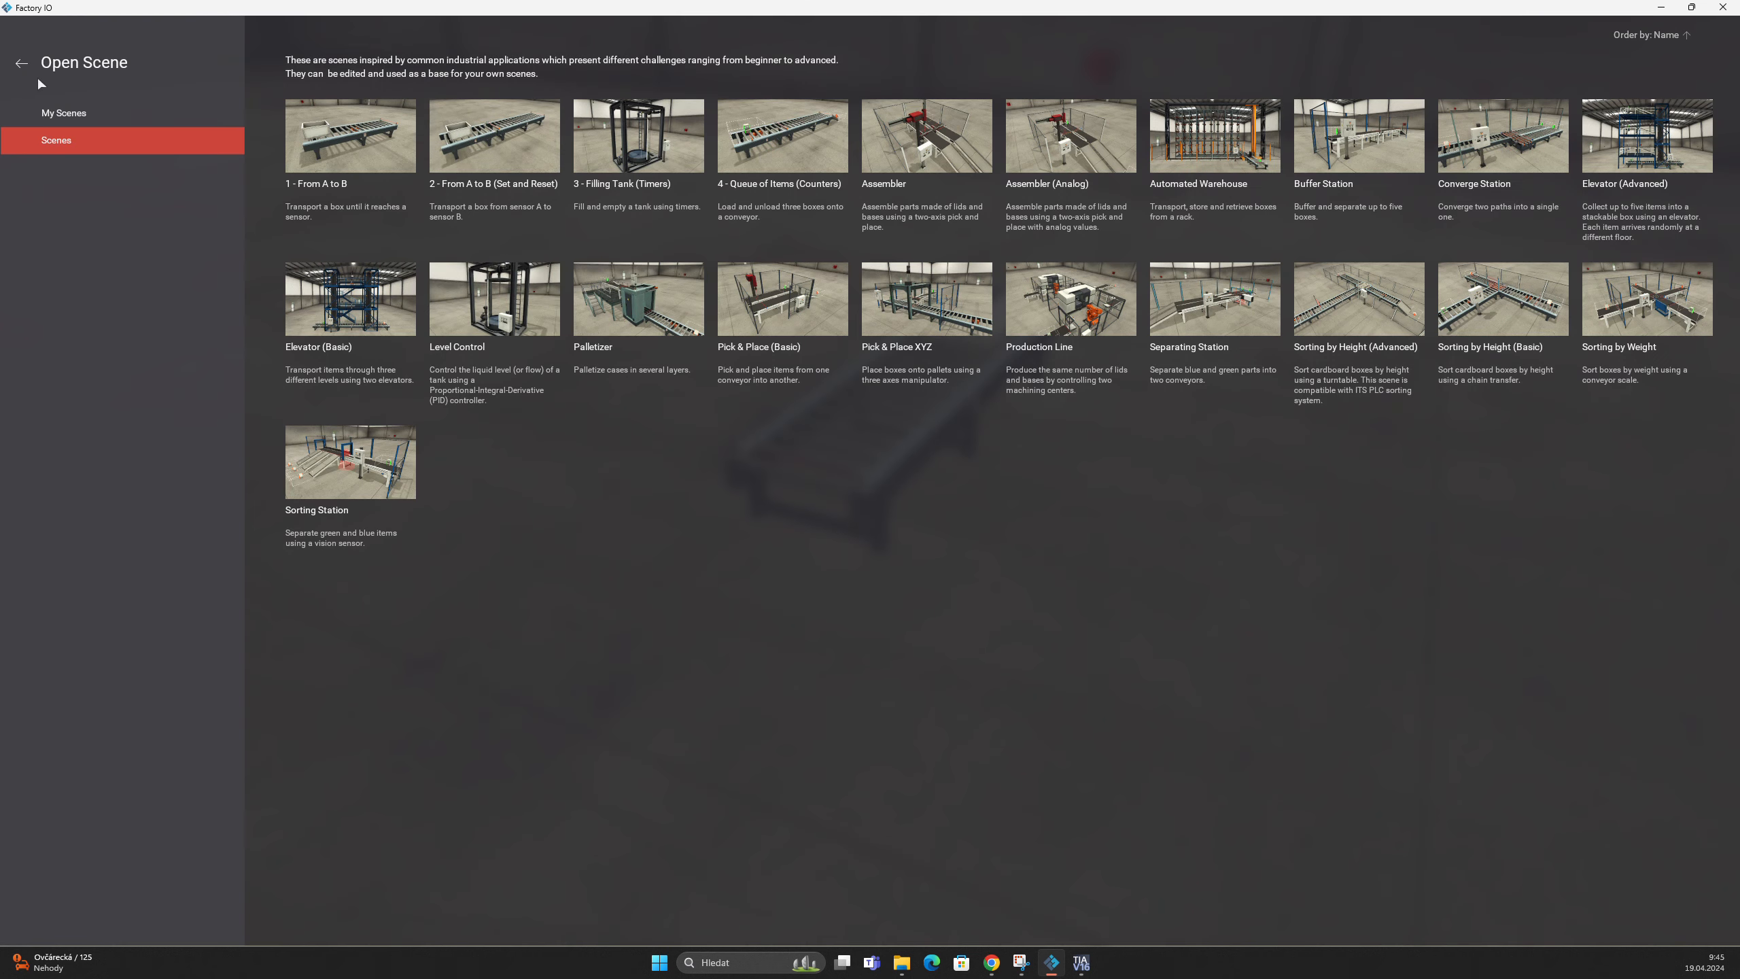
pyautogui.click(22, 63)
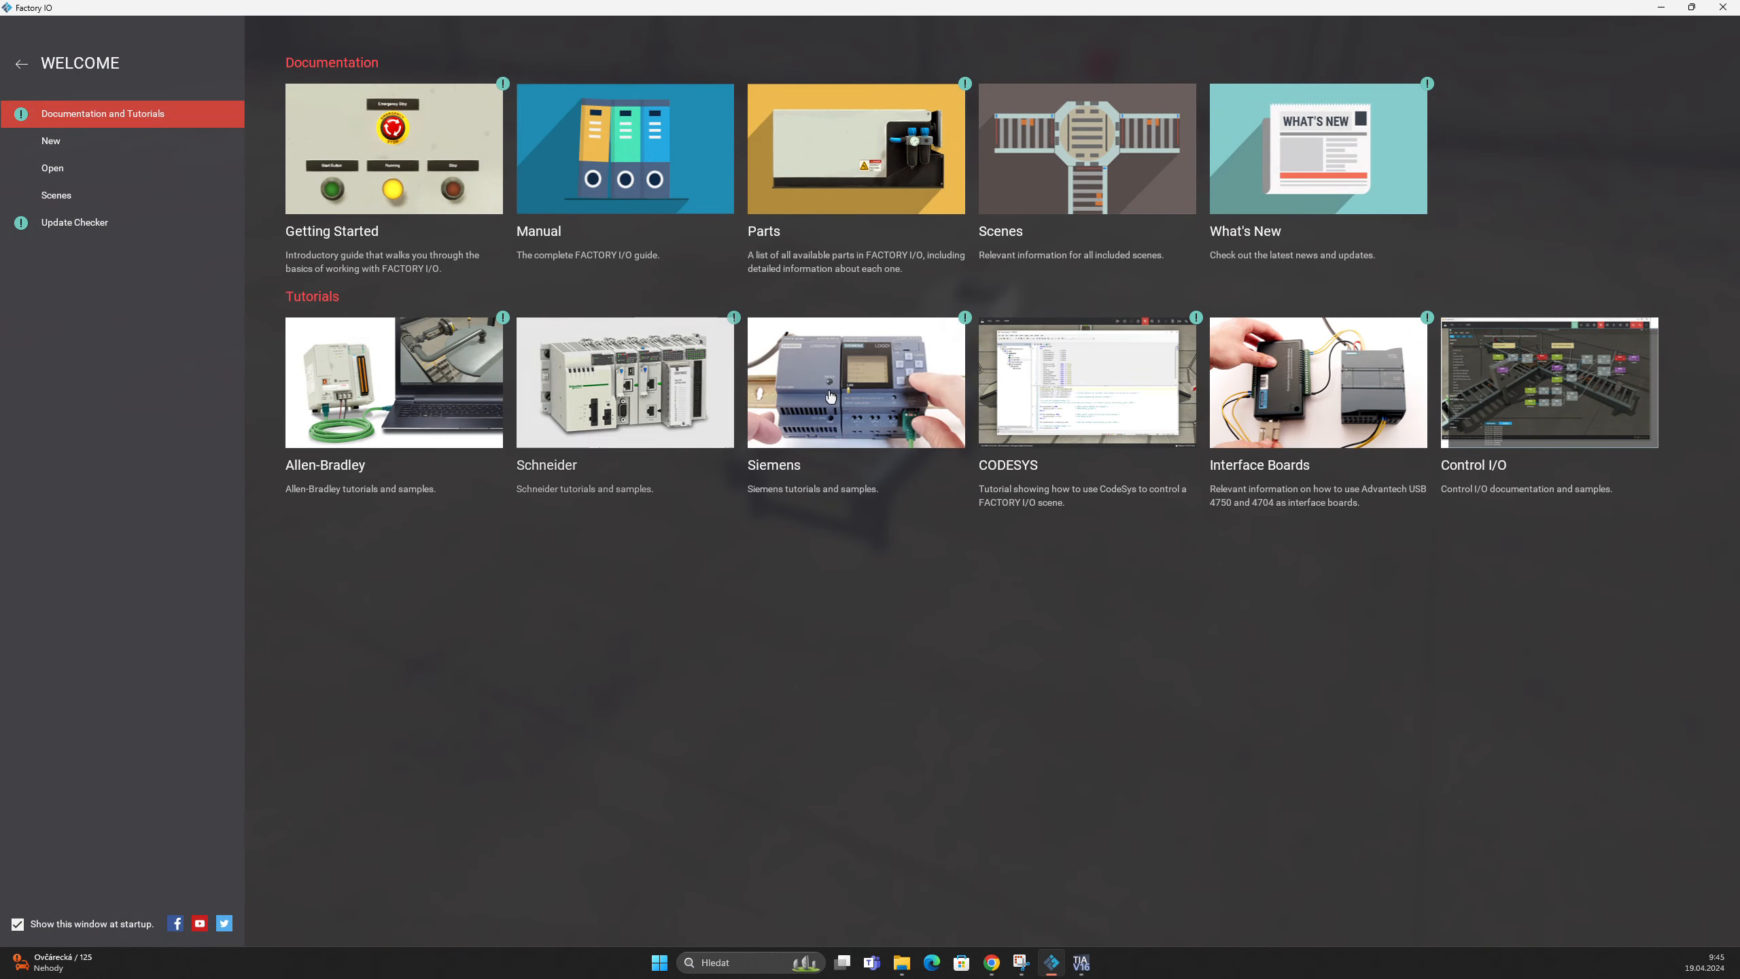
# Open the Scenes documentation, watch the demo video on the 1. From A to B page and minimize the browser
pyautogui.click(1069, 194)
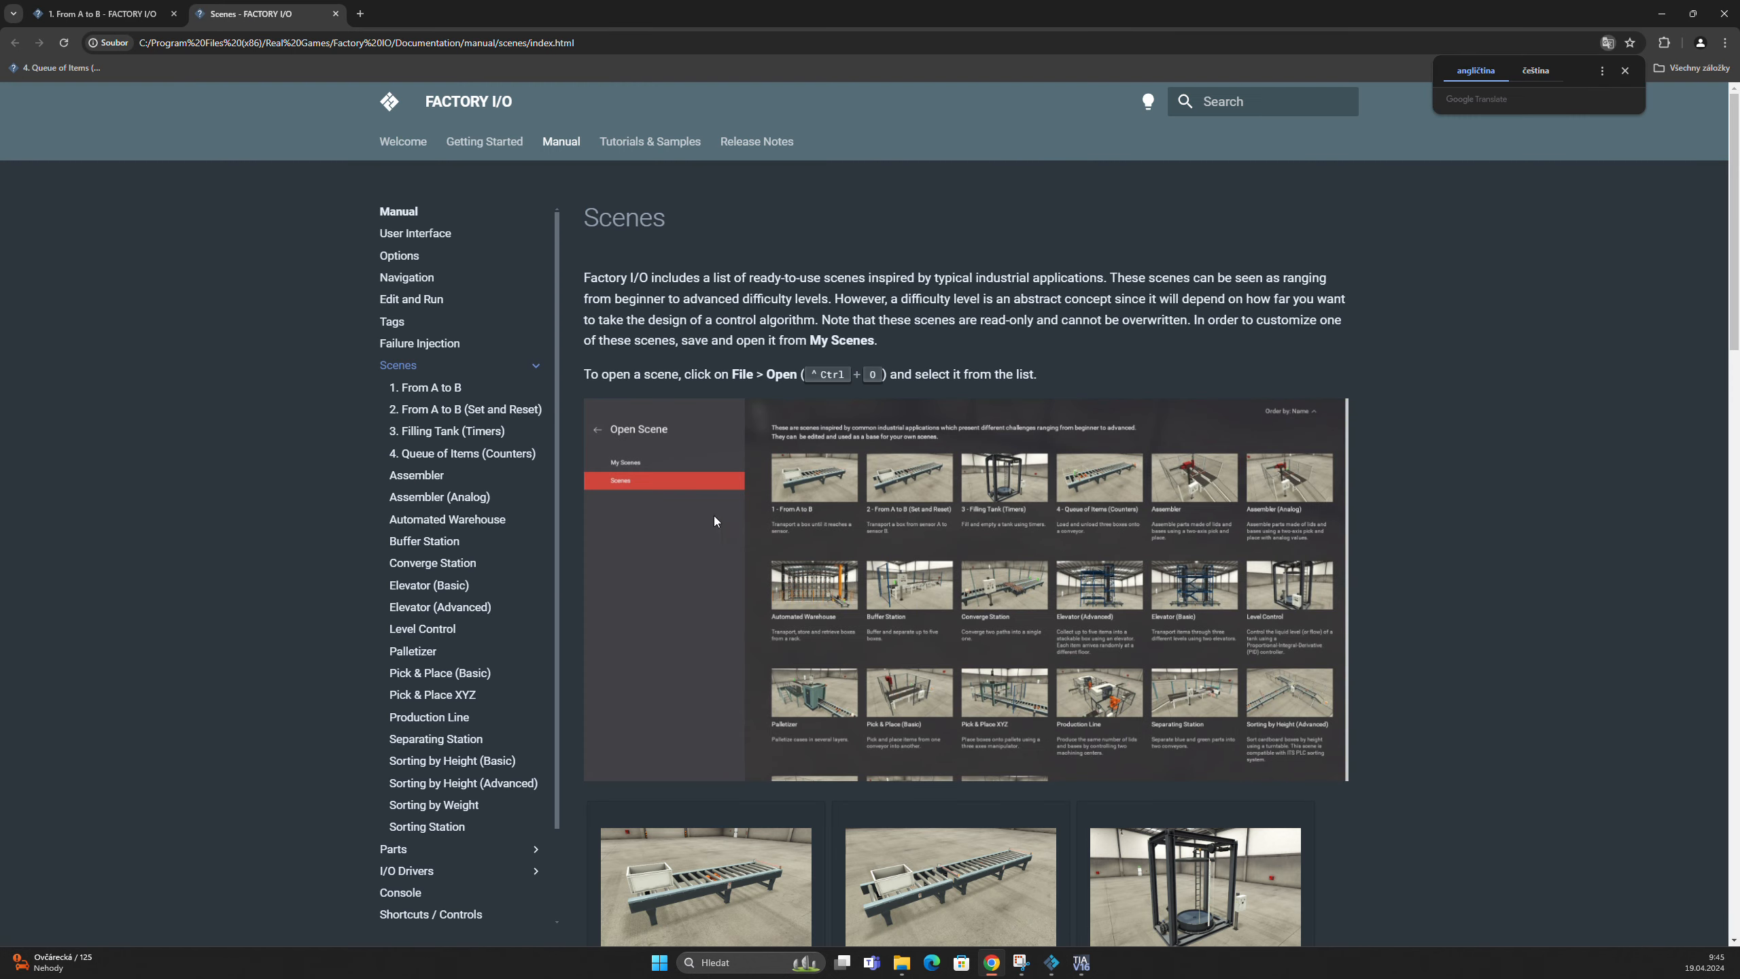
pyautogui.click(426, 387)
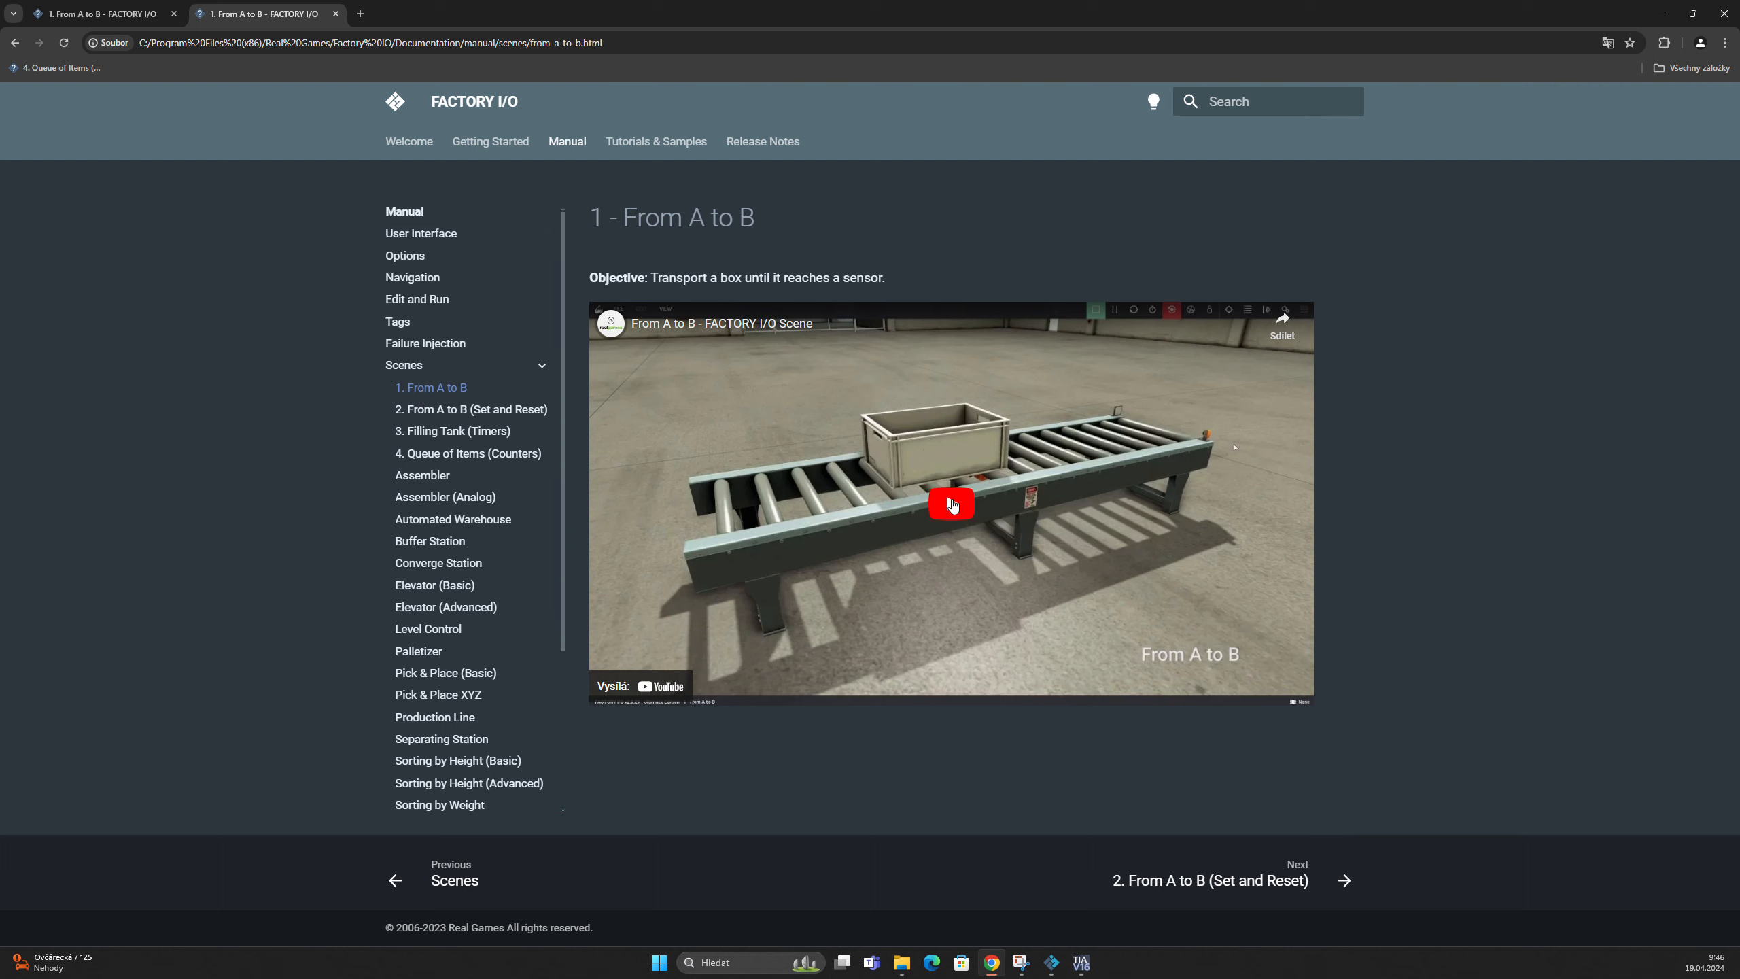
pyautogui.click(952, 504)
pyautogui.click(642, 691)
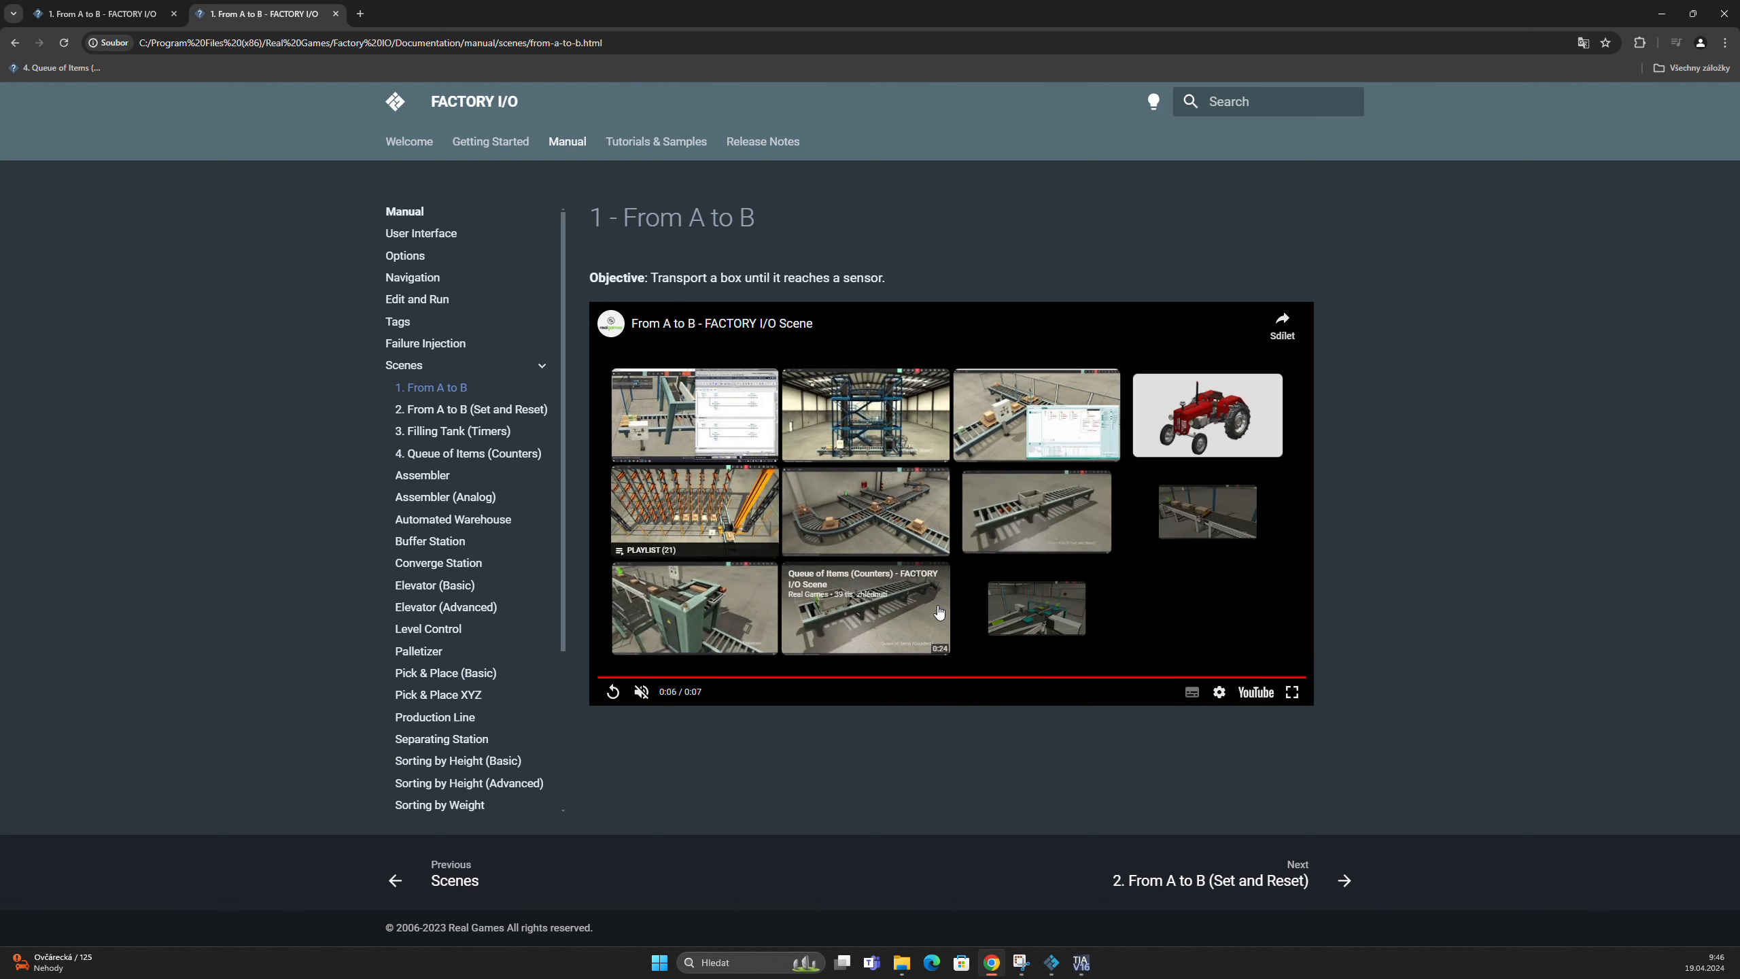
pyautogui.click(608, 695)
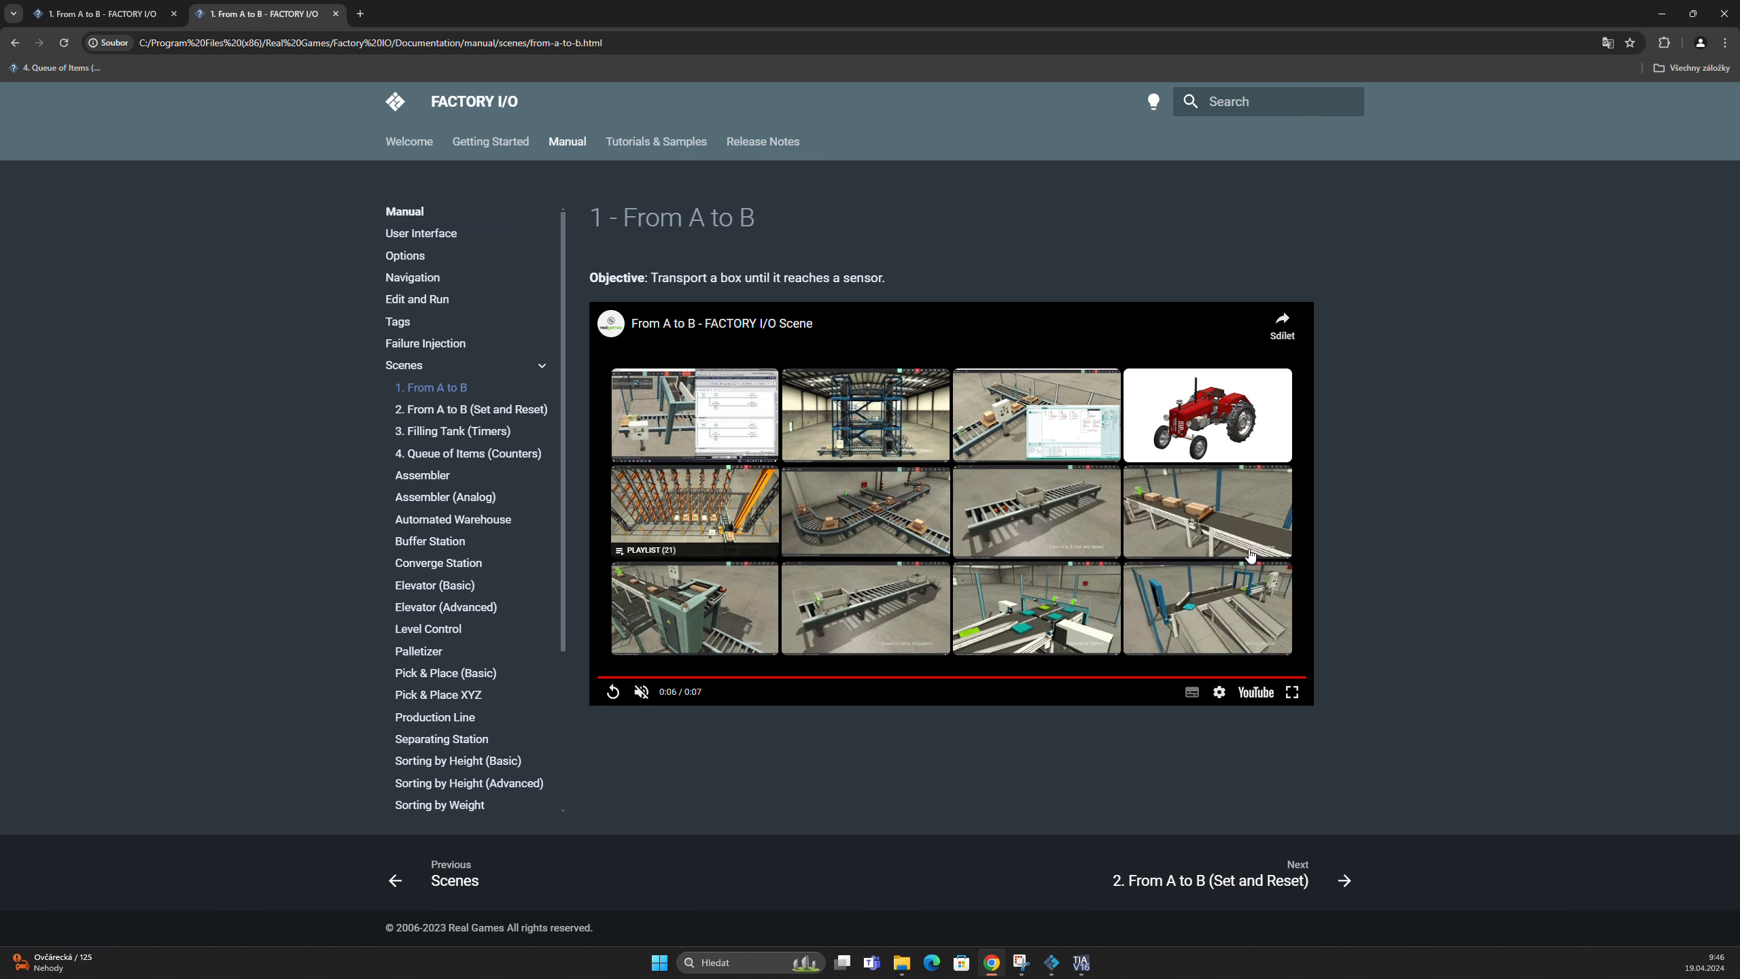
pyautogui.click(1664, 15)
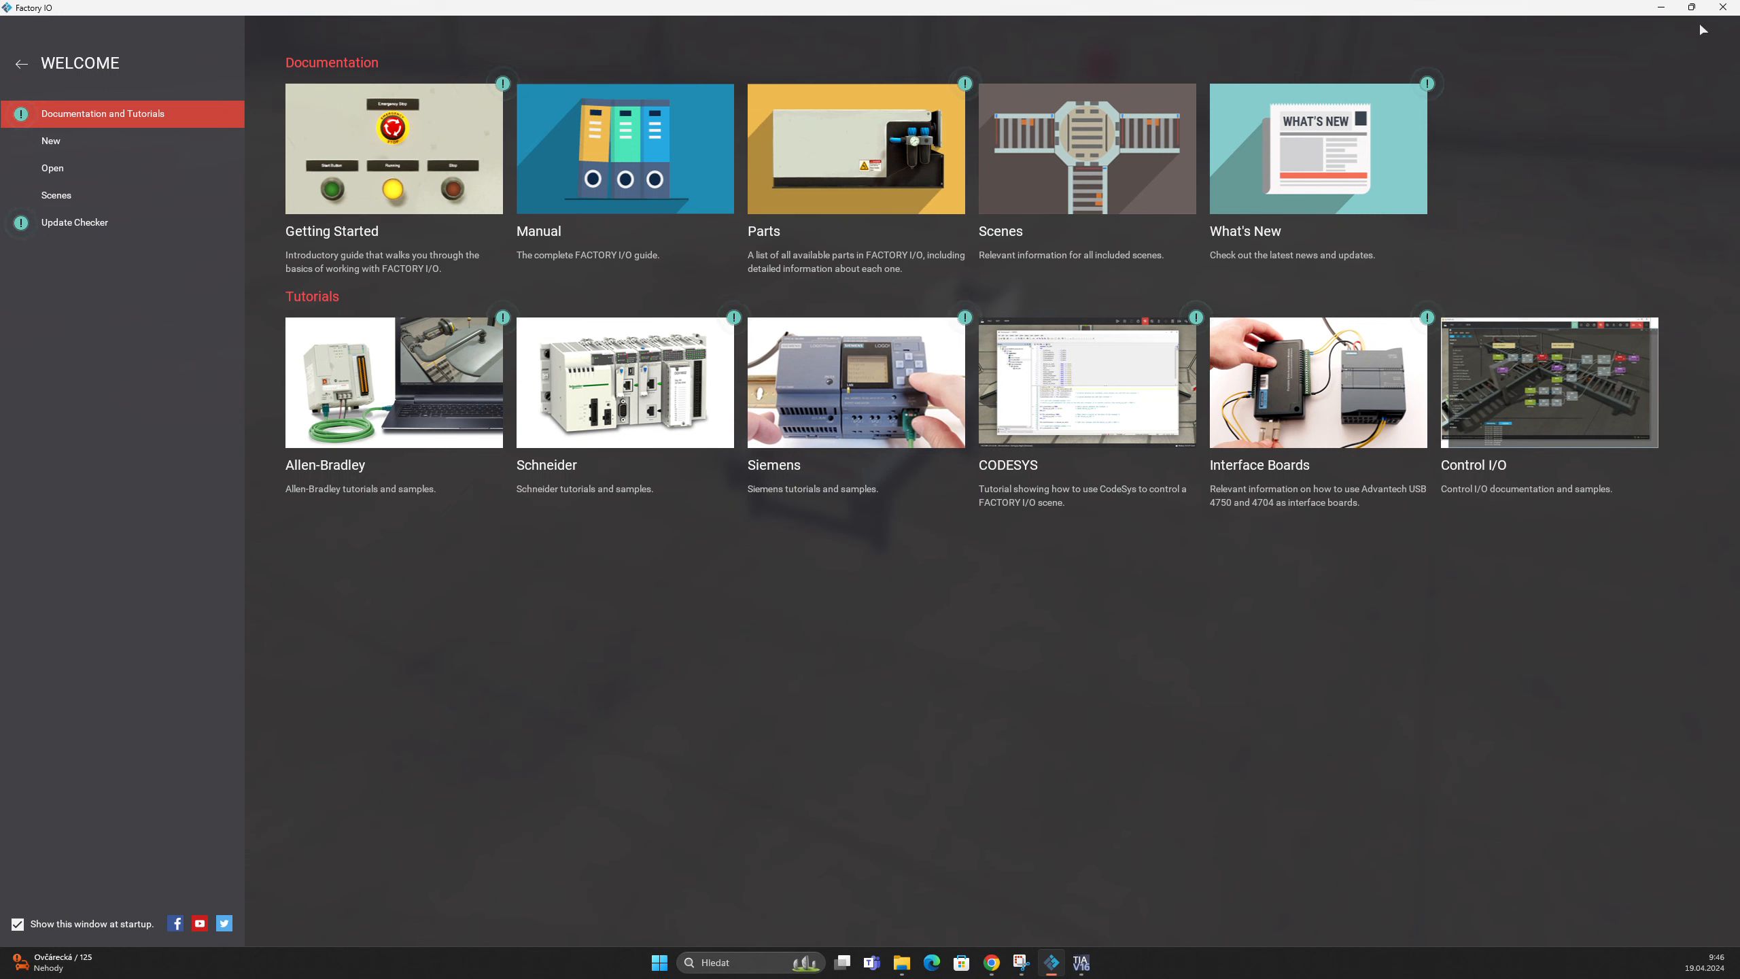
# Leave the welcome pages for the 3D scene and examine the conveyor, box and sensor up close
pyautogui.click(156, 177)
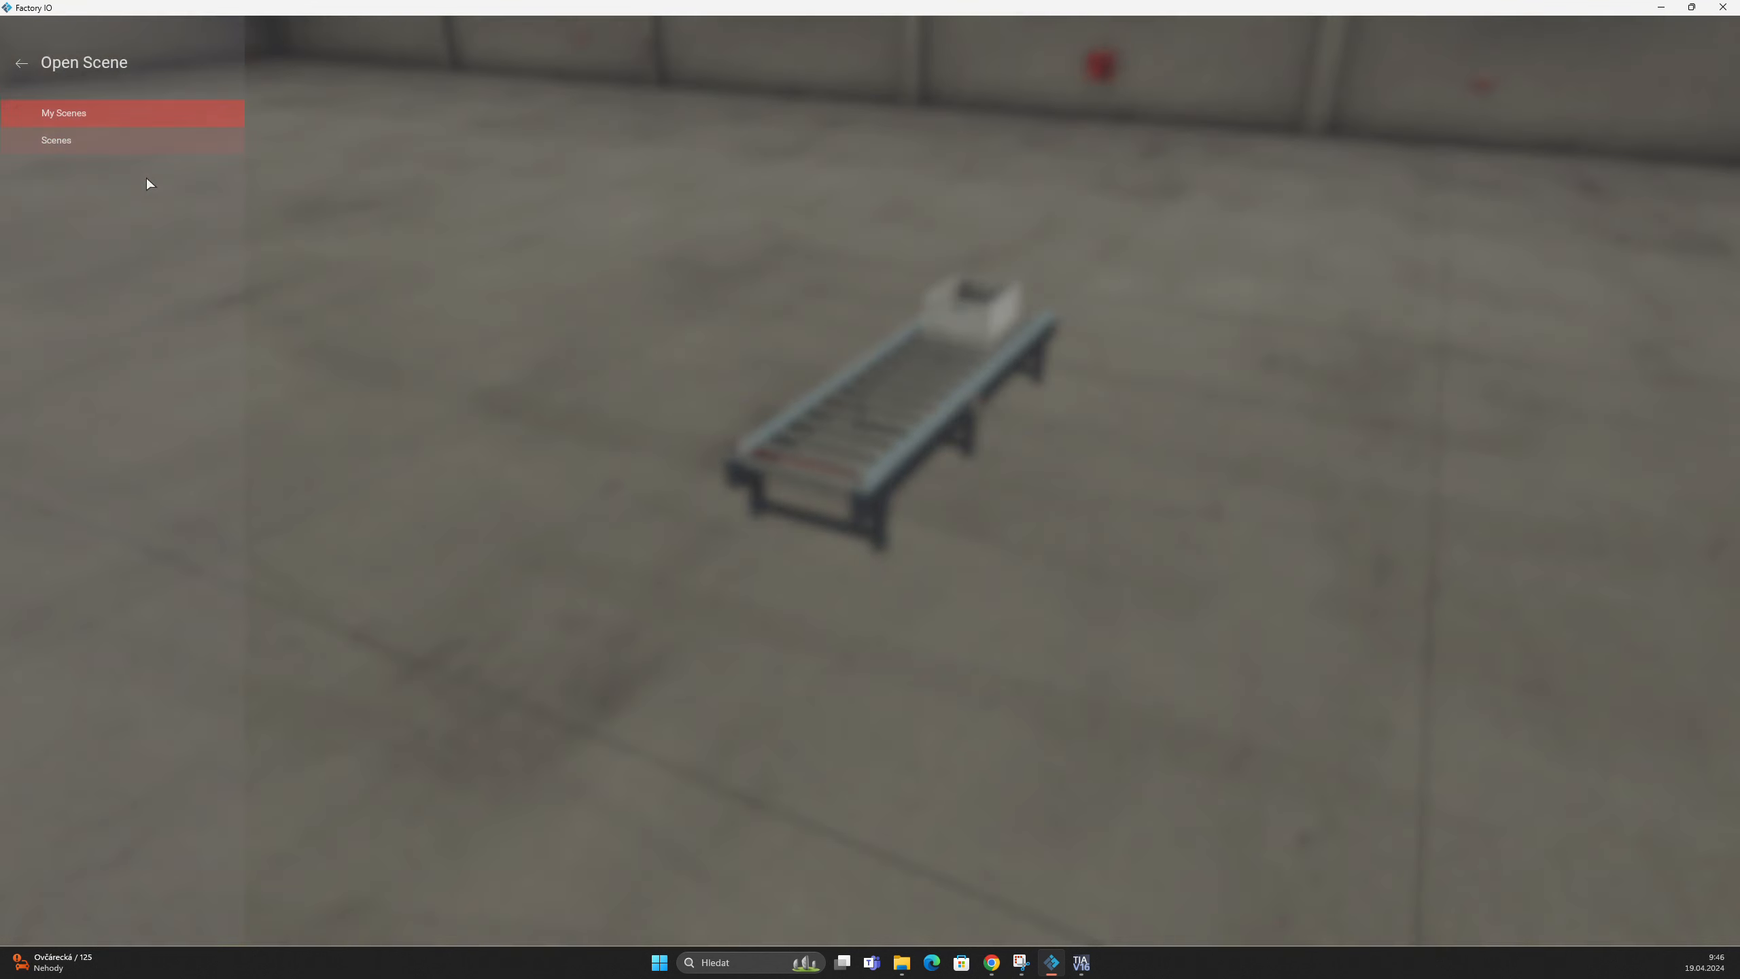
pyautogui.click(23, 64)
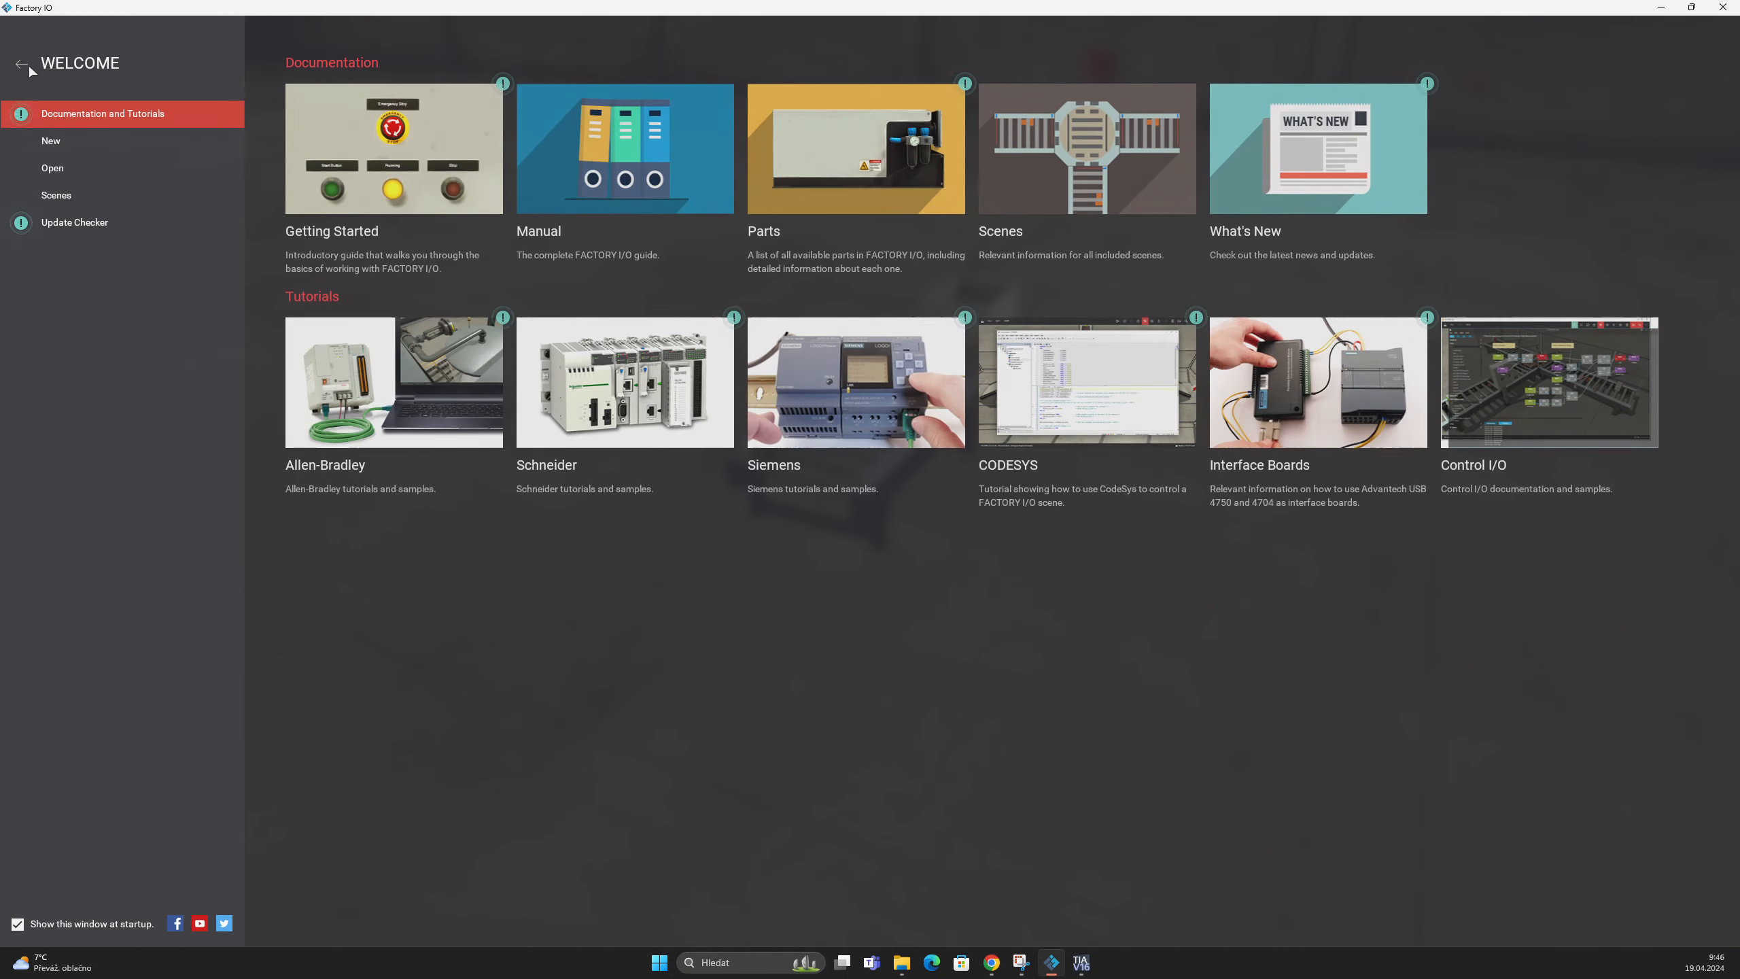
pyautogui.click(24, 64)
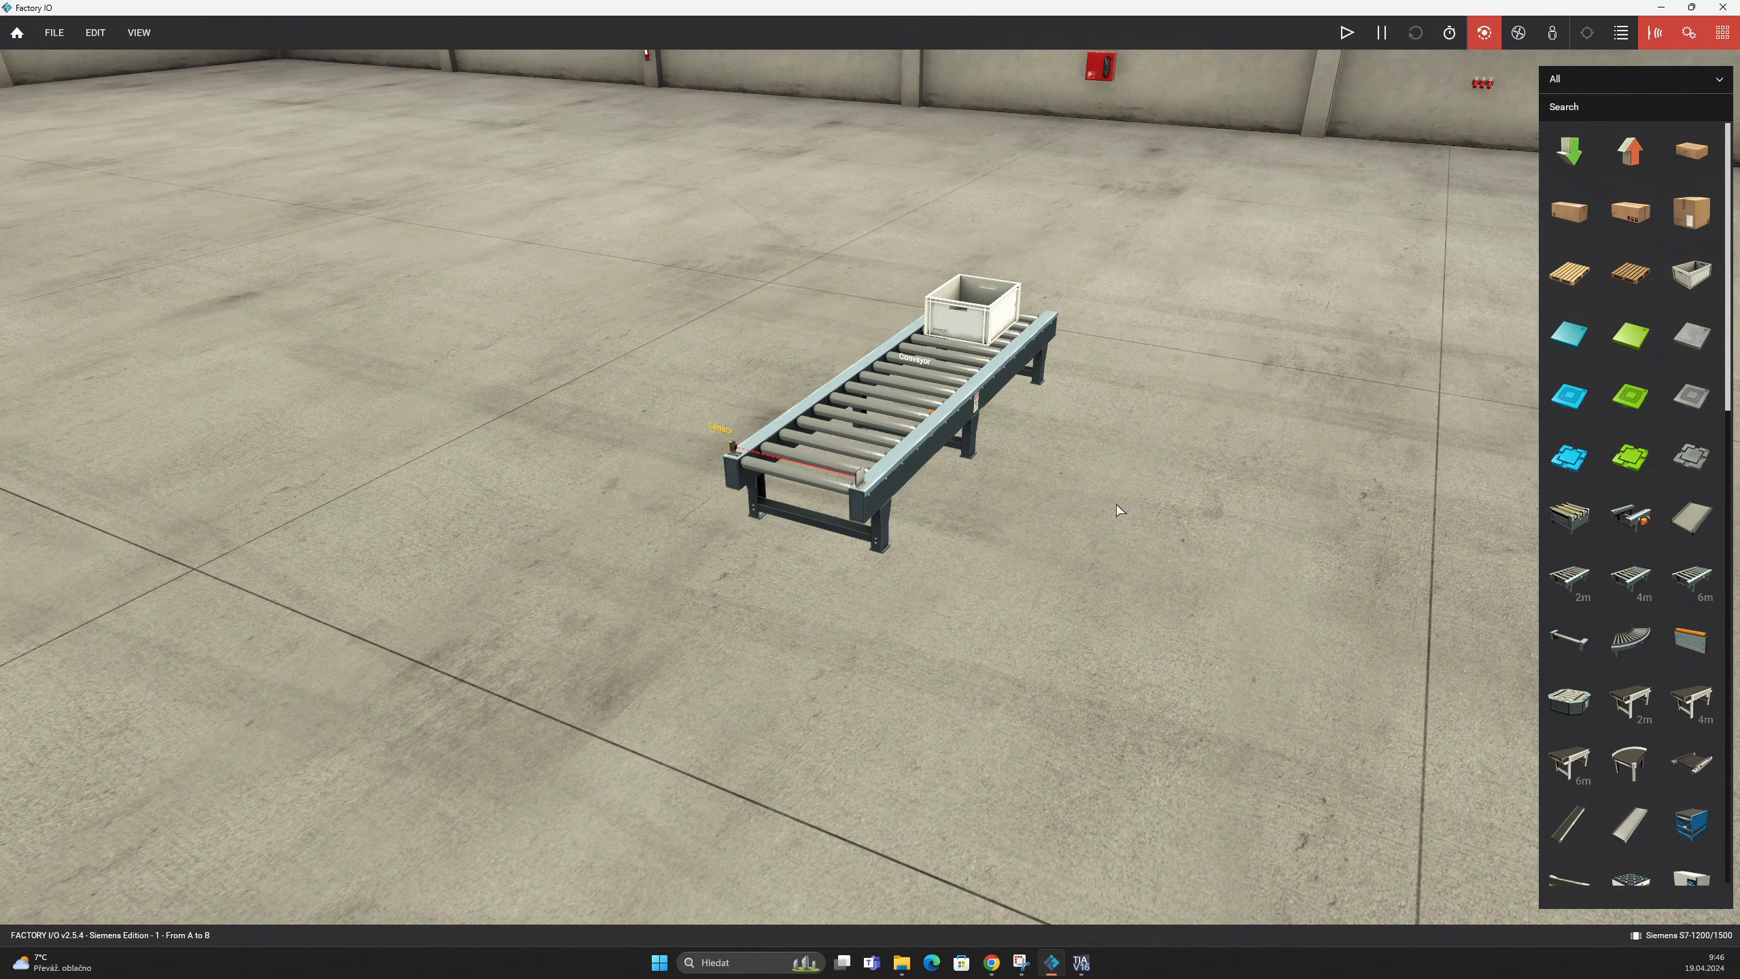
pyautogui.moveTo(1117, 505); pyautogui.dragTo(947, 546)
pyautogui.moveTo(1186, 561); pyautogui.dragTo(859, 634)
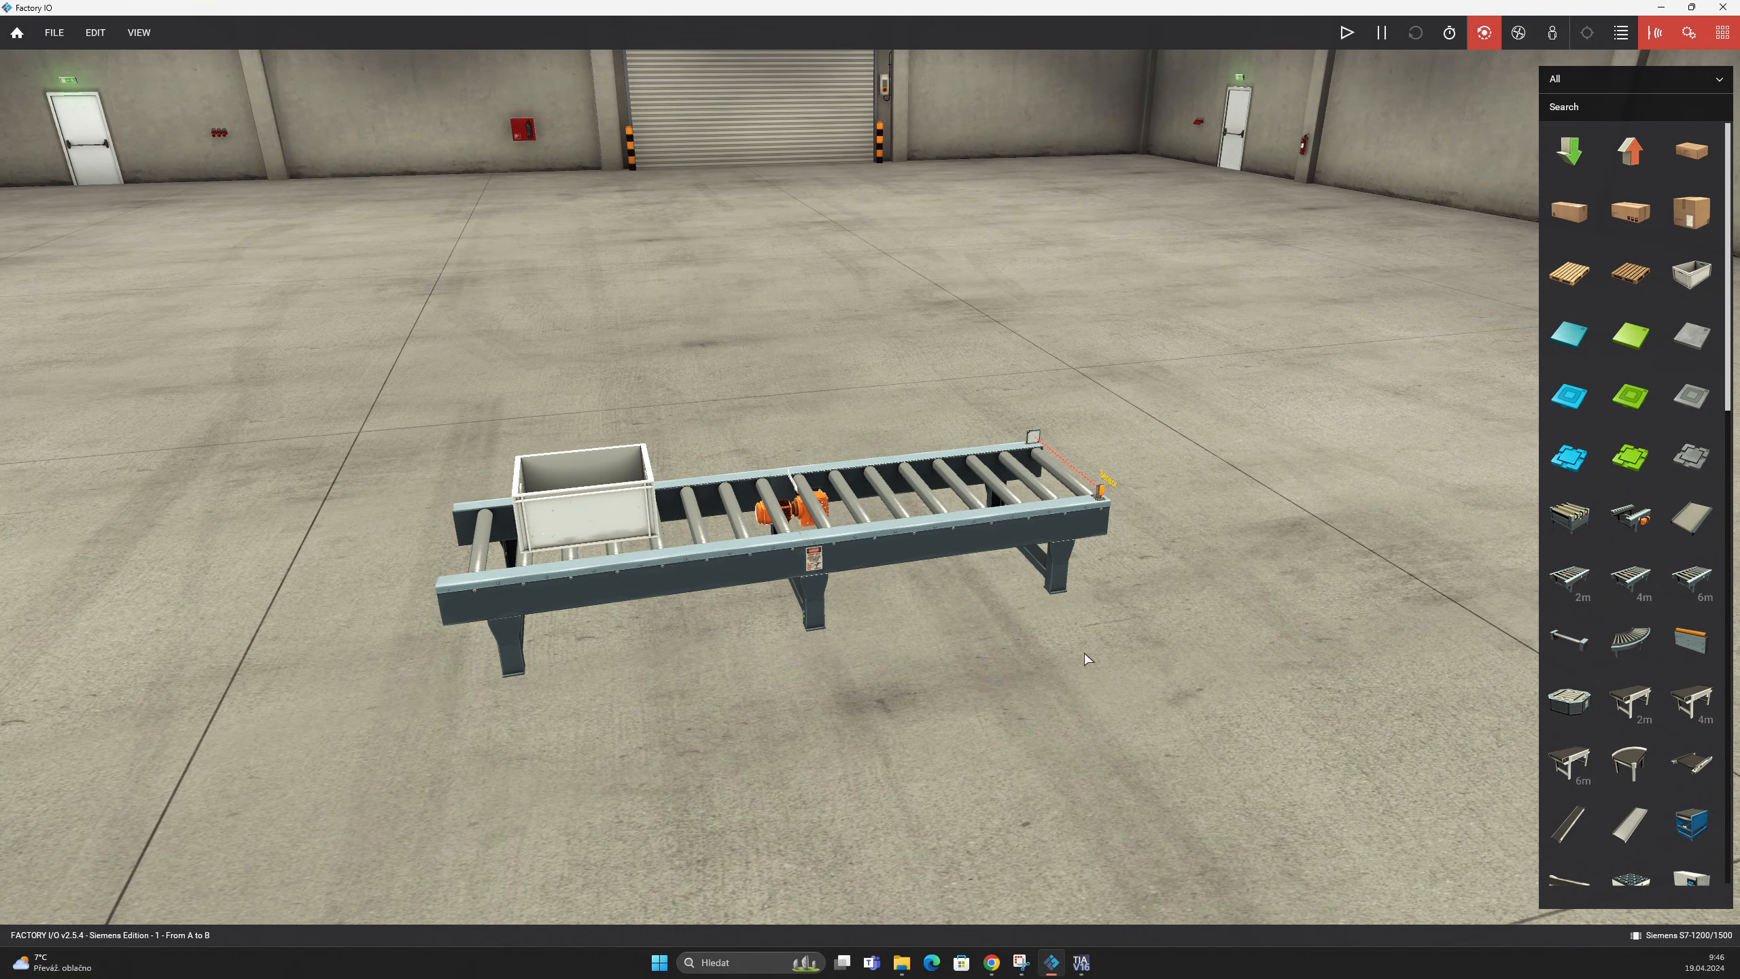
pyautogui.scroll(5, 1110, 764)
pyautogui.moveTo(1135, 737)
pyautogui.mouseDown()
pyautogui.moveTo(1110, 744)
pyautogui.moveTo(1123, 753)
pyautogui.mouseUp()
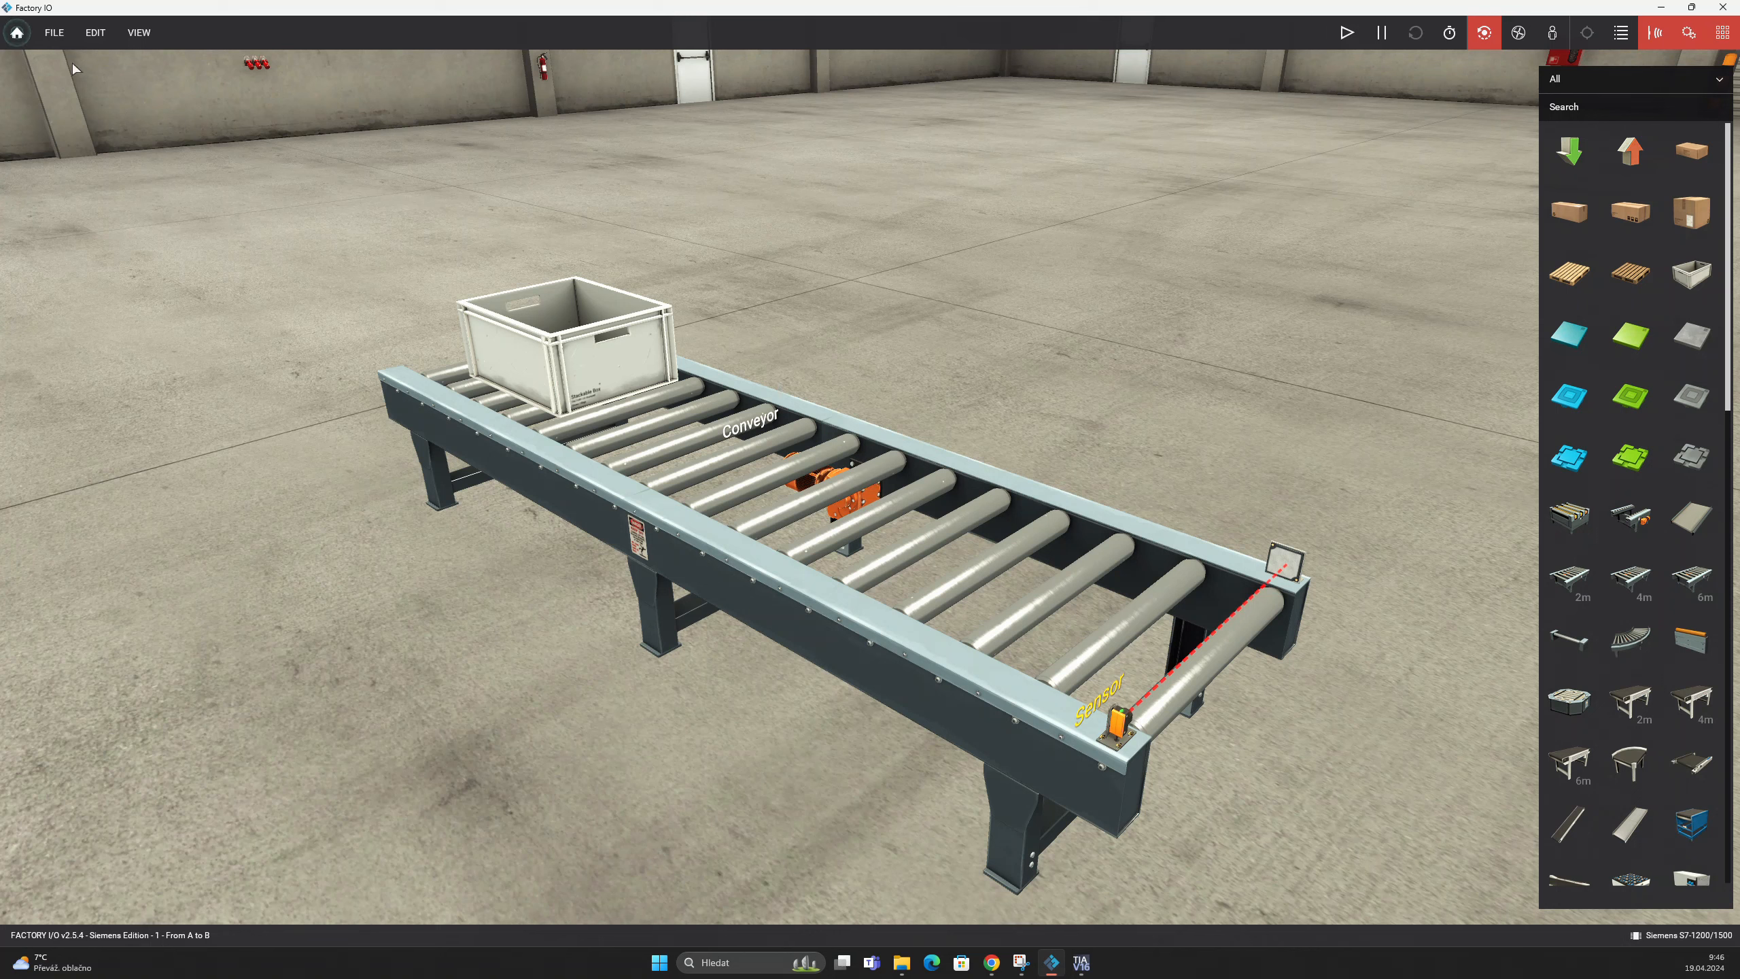
# Open the scene's driver settings and choose Siemens S7-1200/1500 as the driver
pyautogui.click(63, 41)
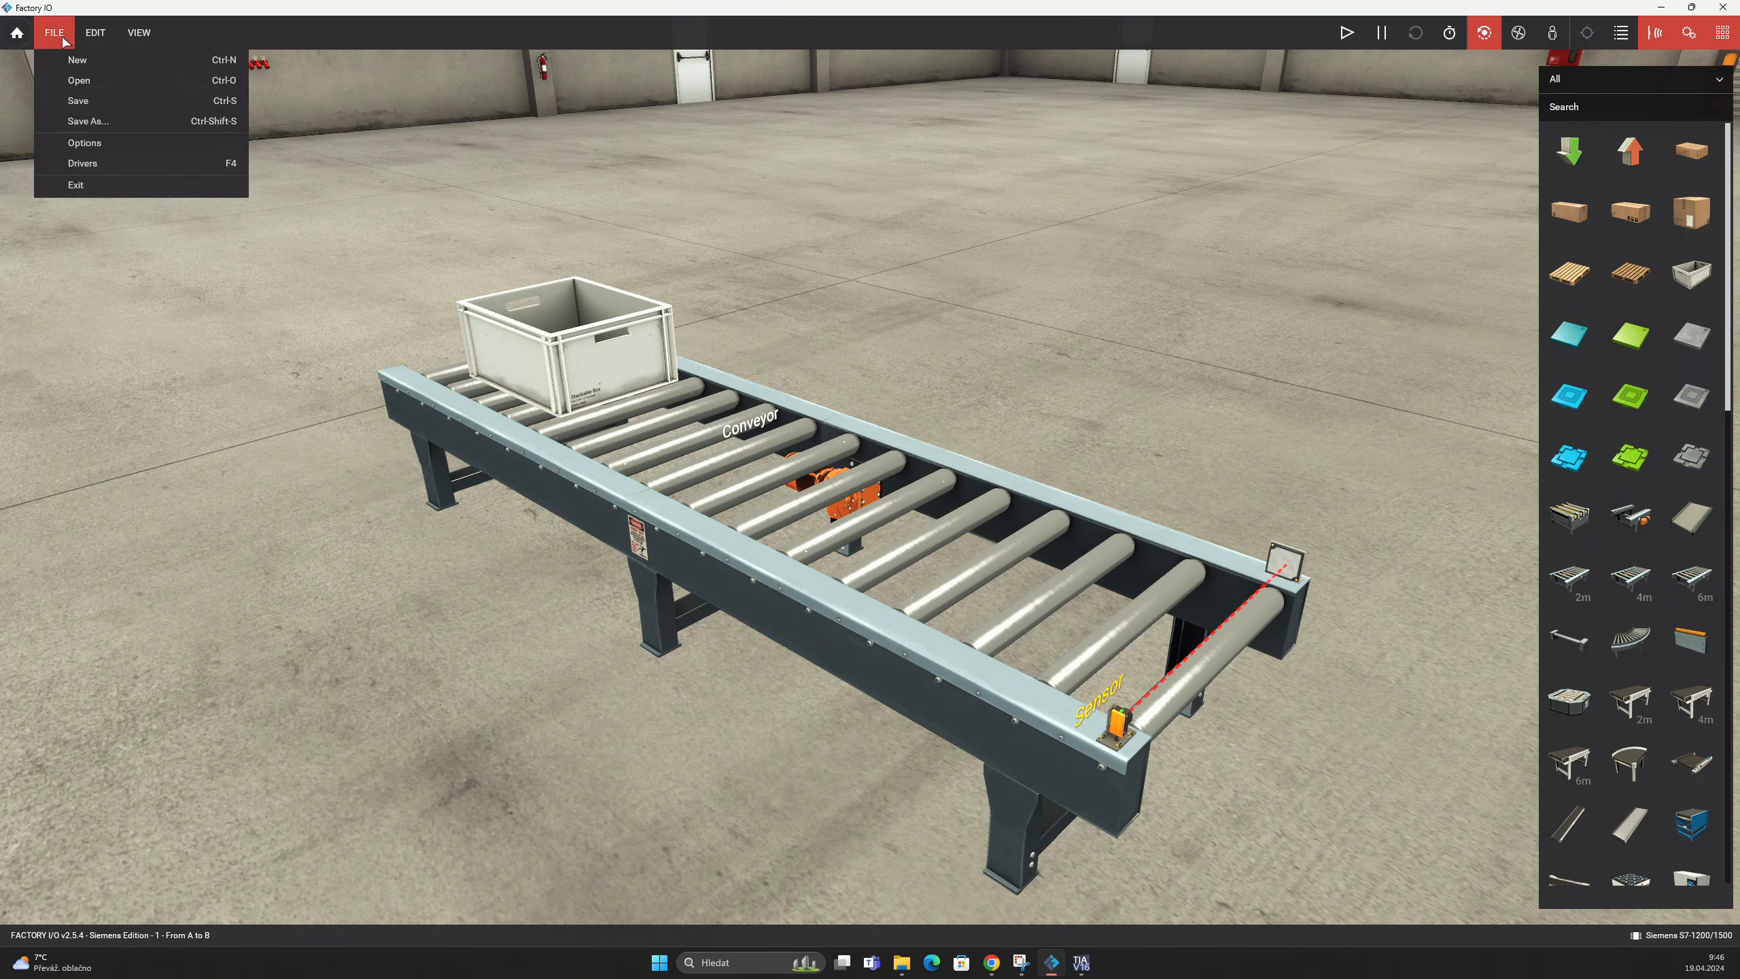
pyautogui.click(119, 163)
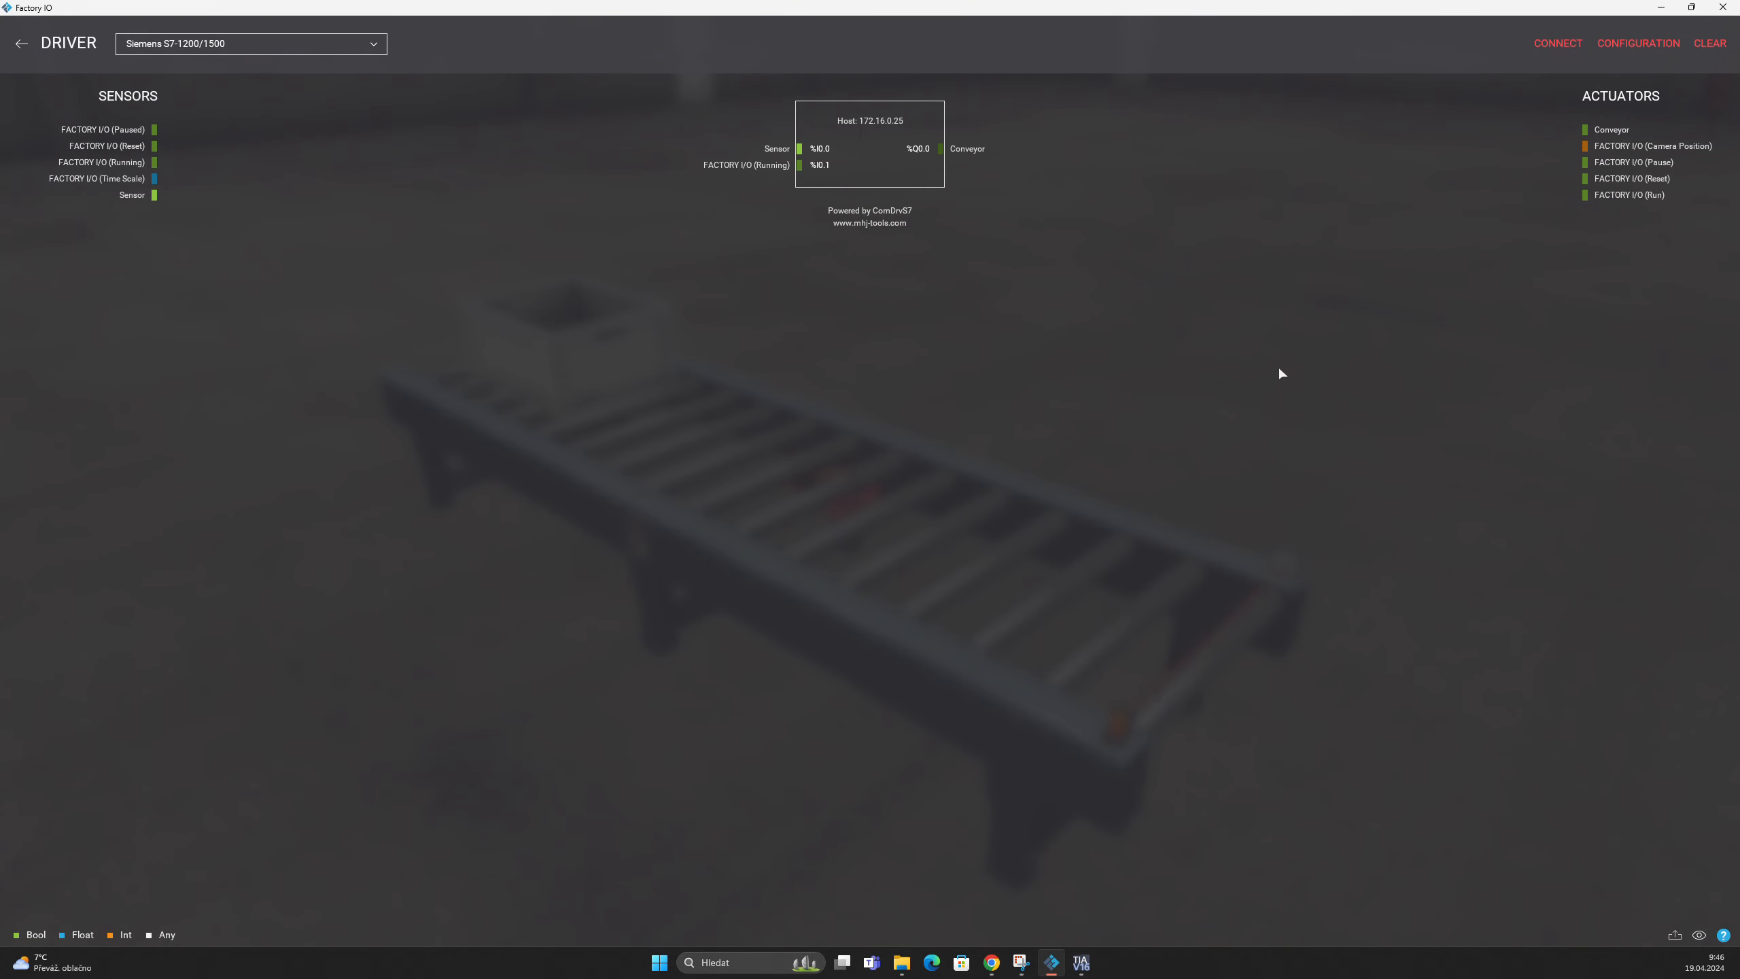
pyautogui.click(374, 45)
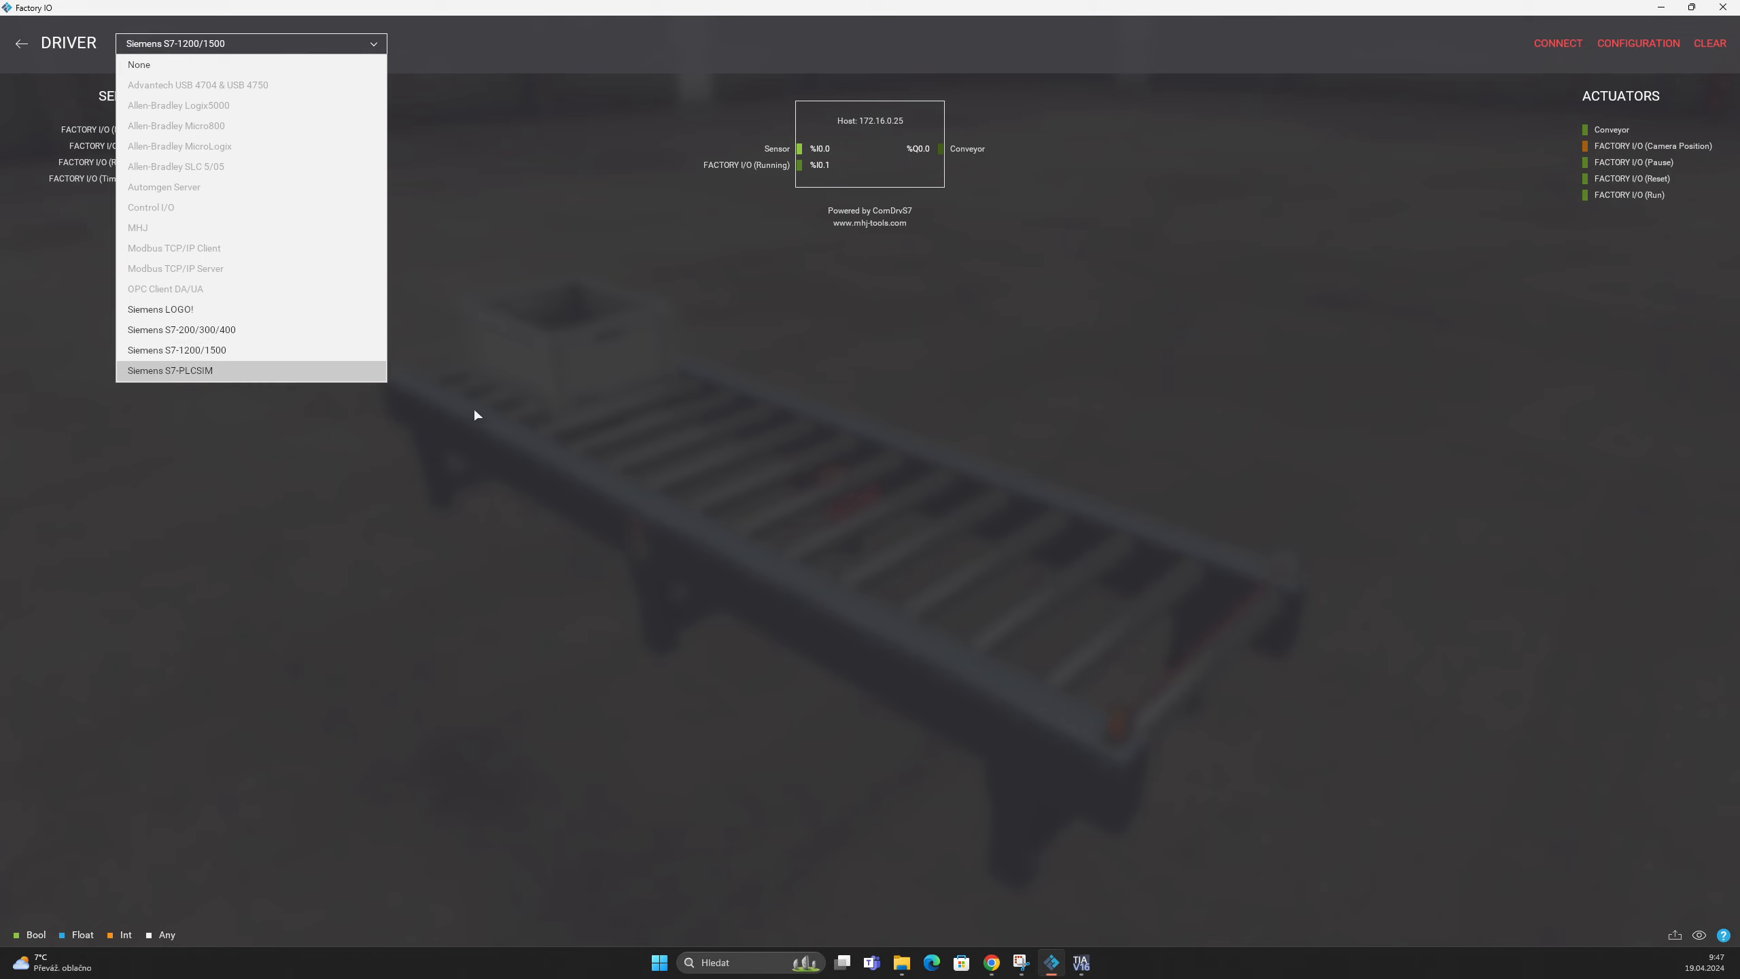
pyautogui.click(212, 350)
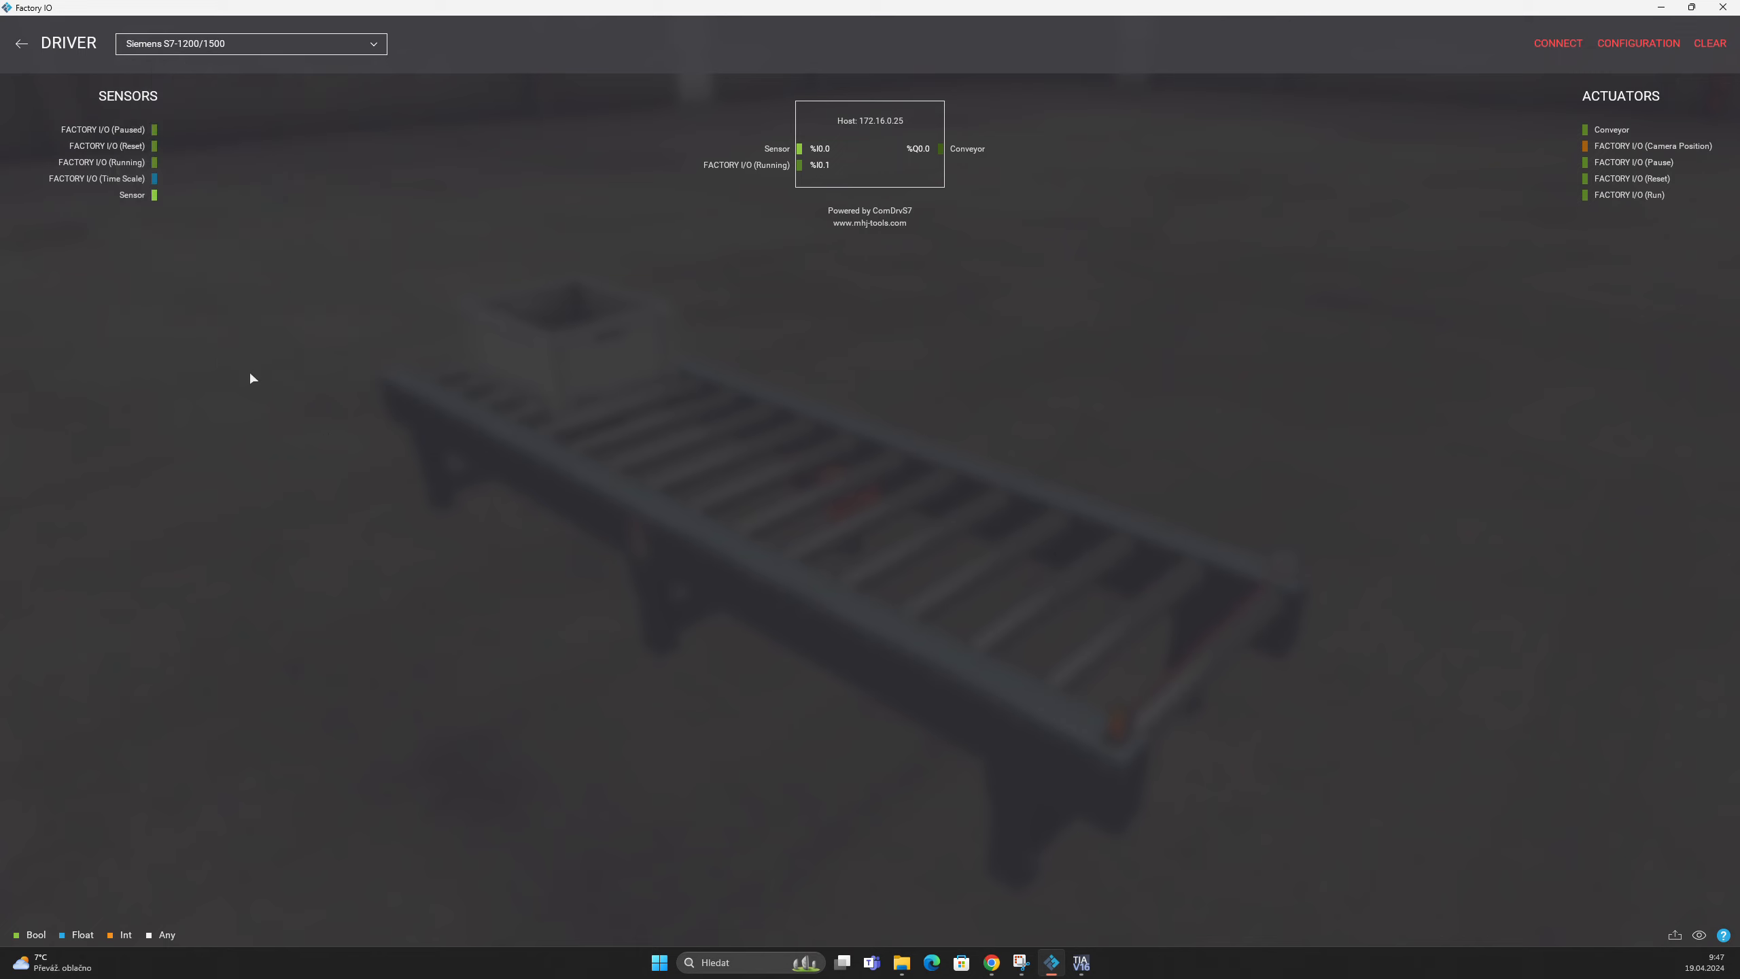
# Open the configuration of the Siemens S7-1200/1500 driver and its Host address field
pyautogui.click(1620, 46)
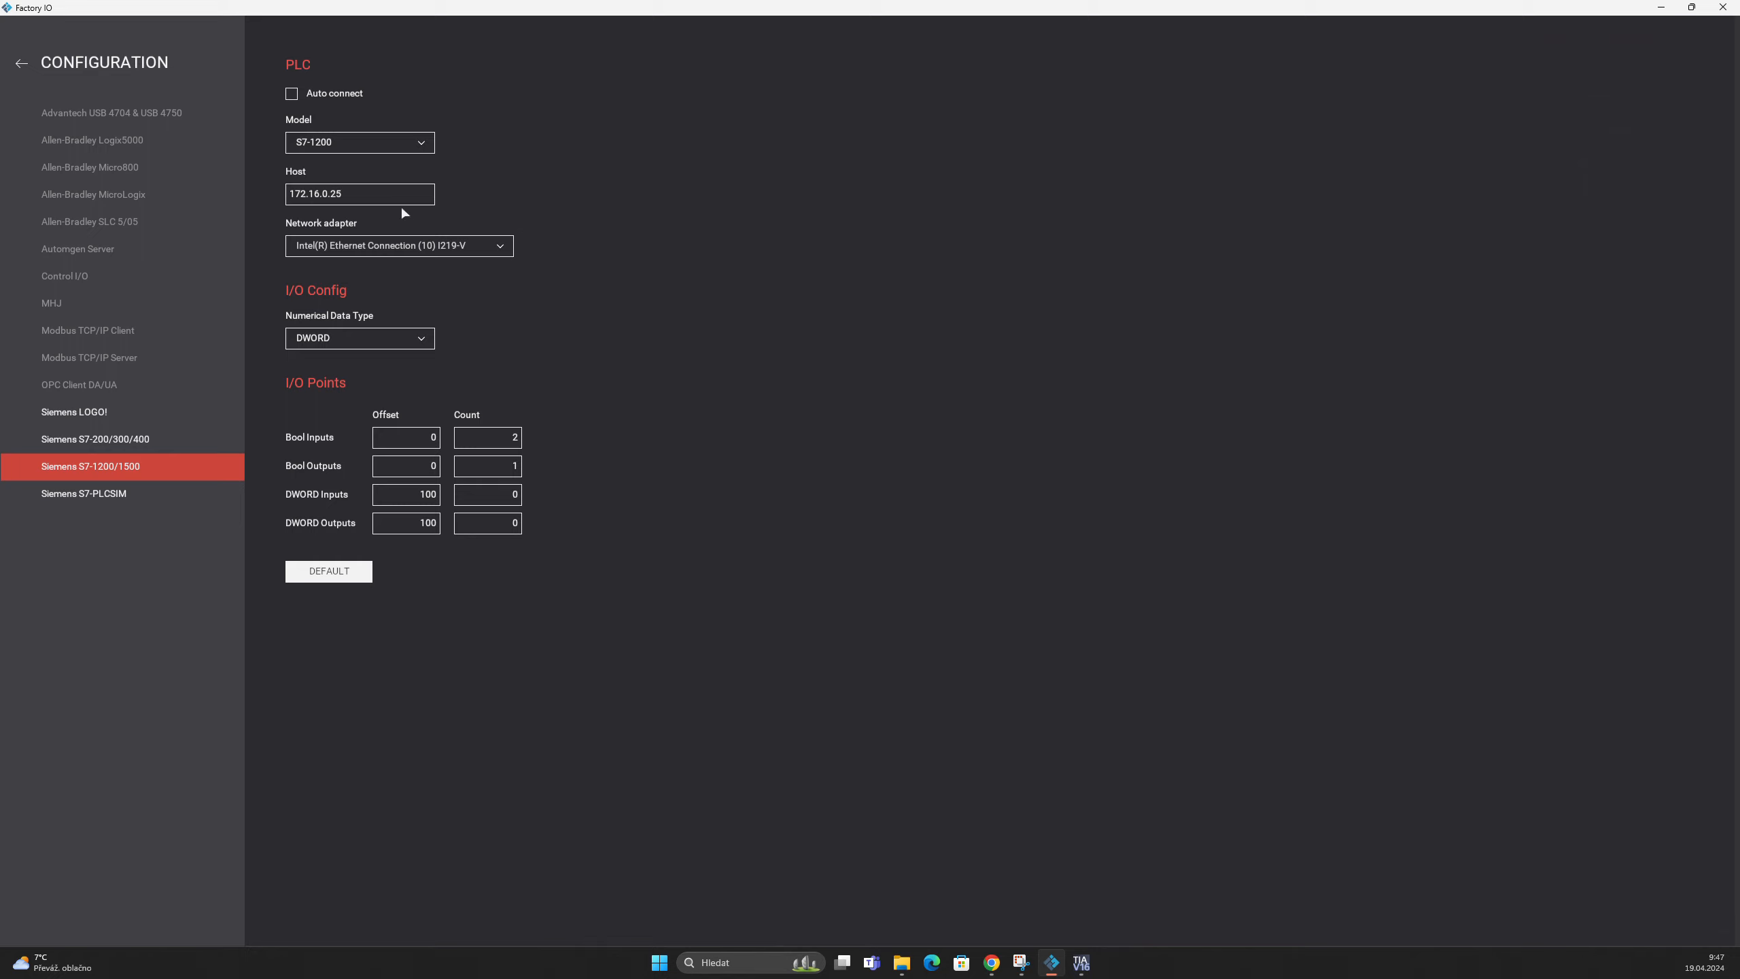
pyautogui.click(356, 193)
pyautogui.click(357, 193)
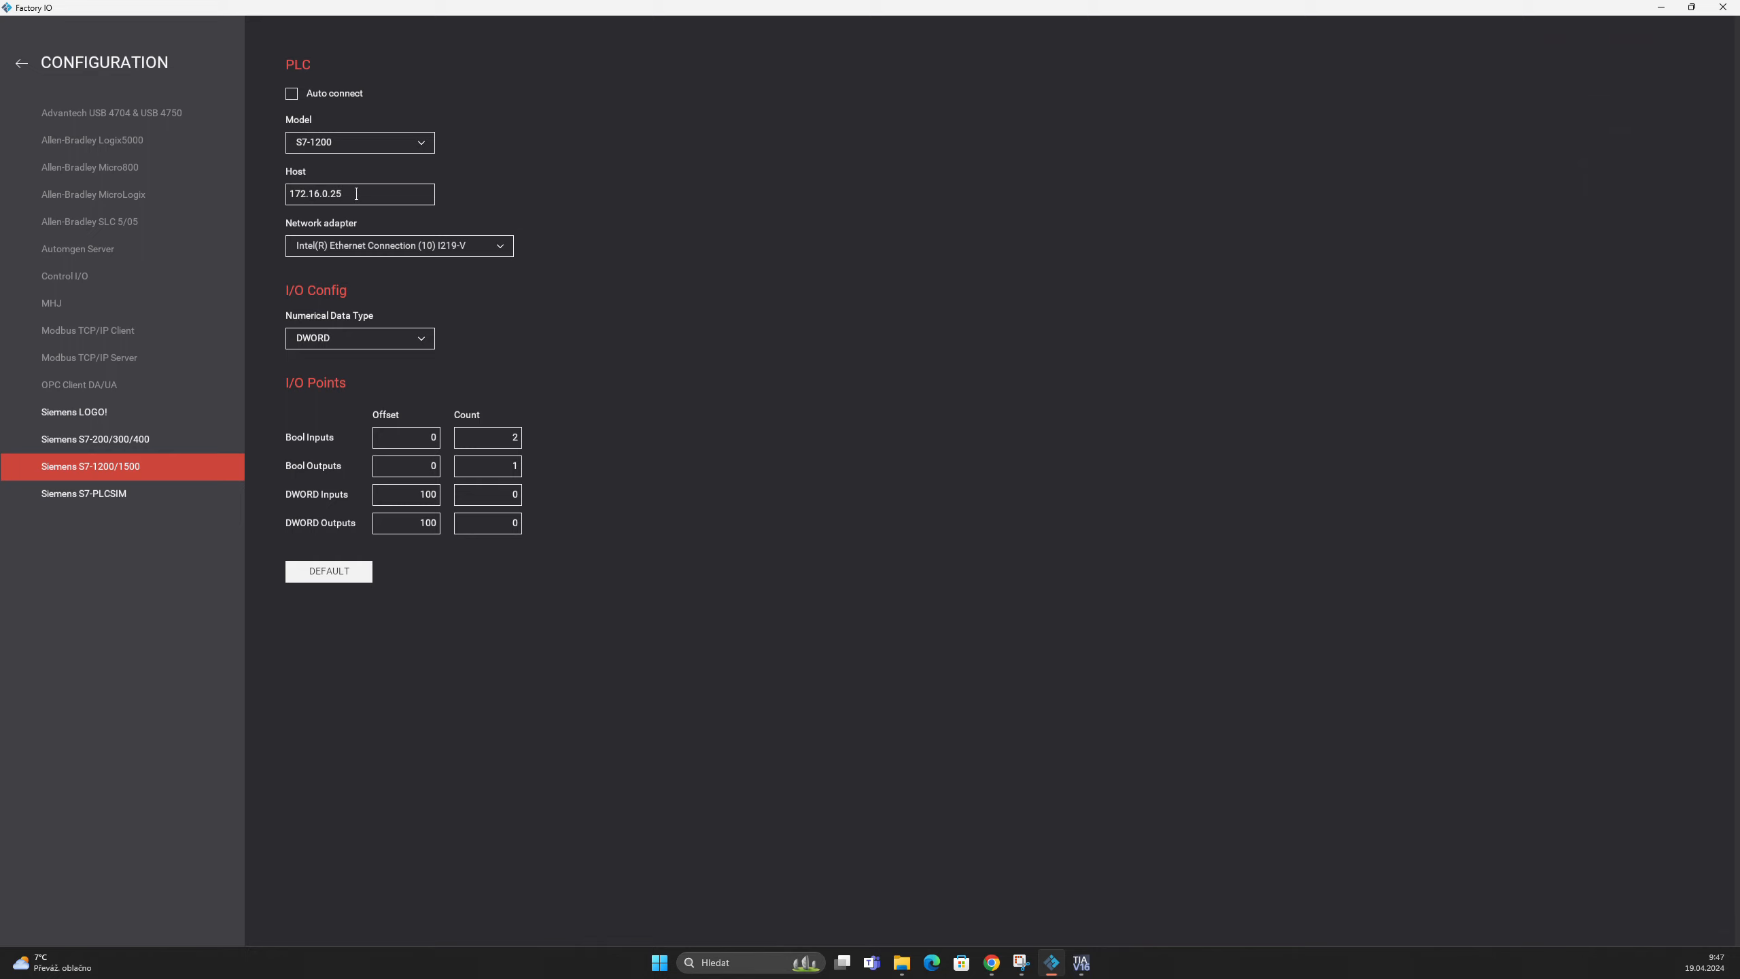